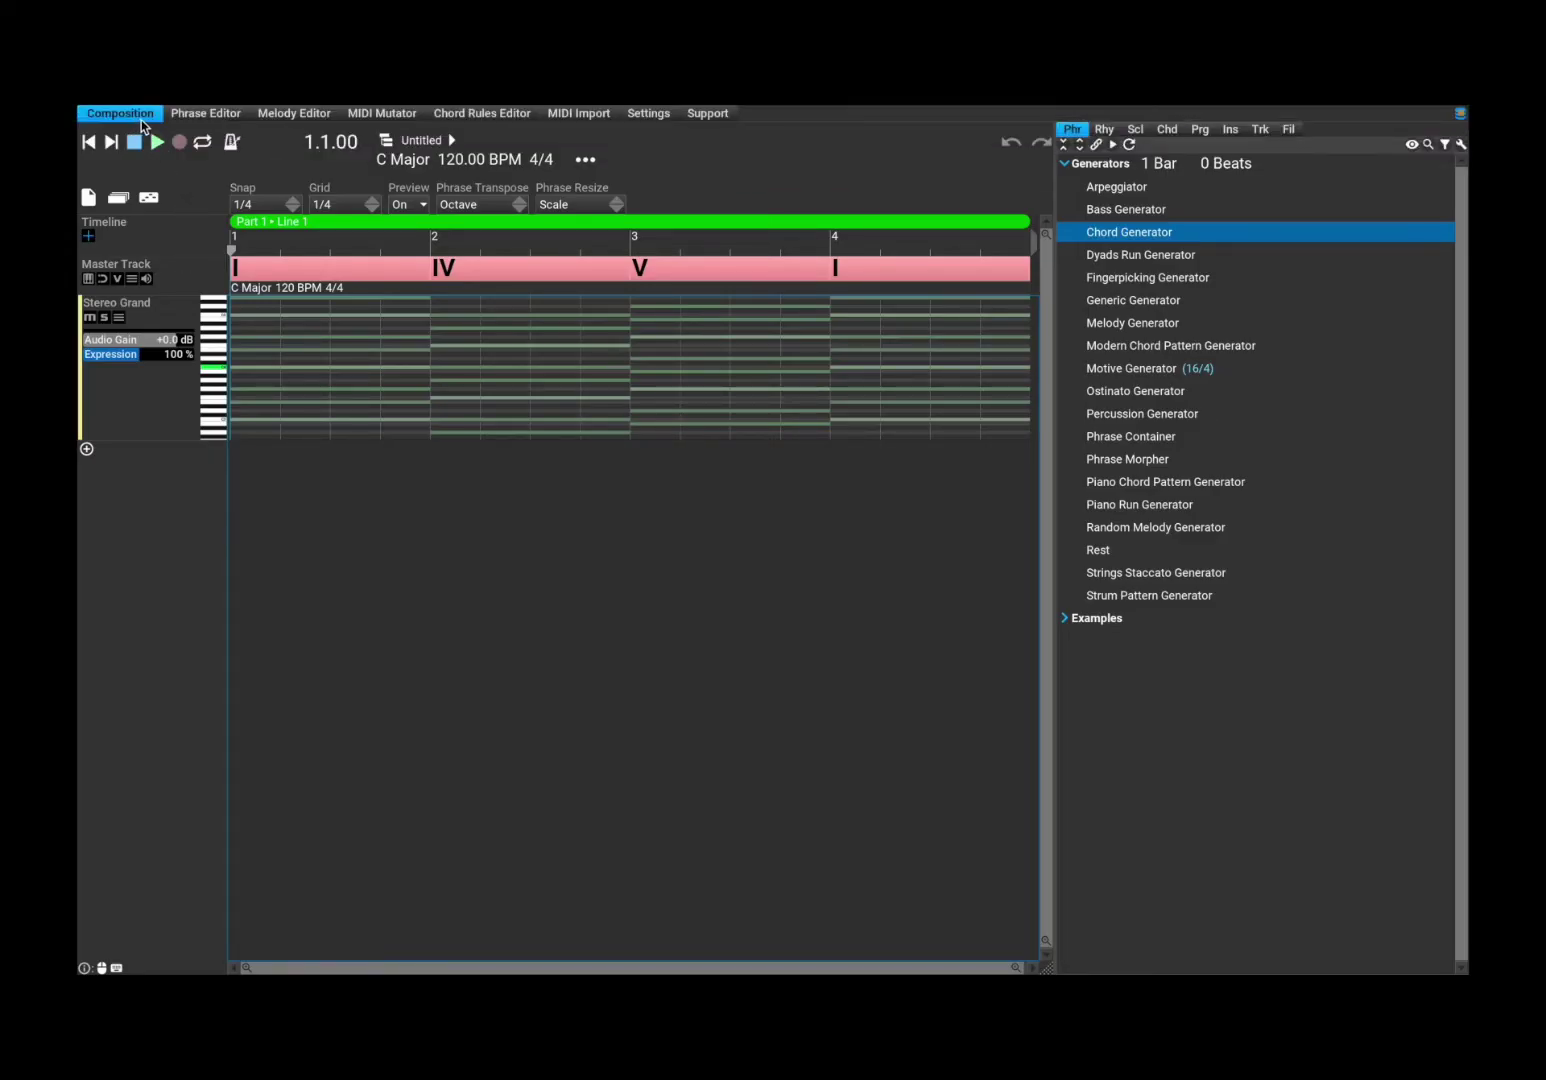
# Visit the Phrase Editor, Melody Editor, MIDI Mutator, Chord Rules Editor and MIDI Import views.
pyautogui.click(198, 118)
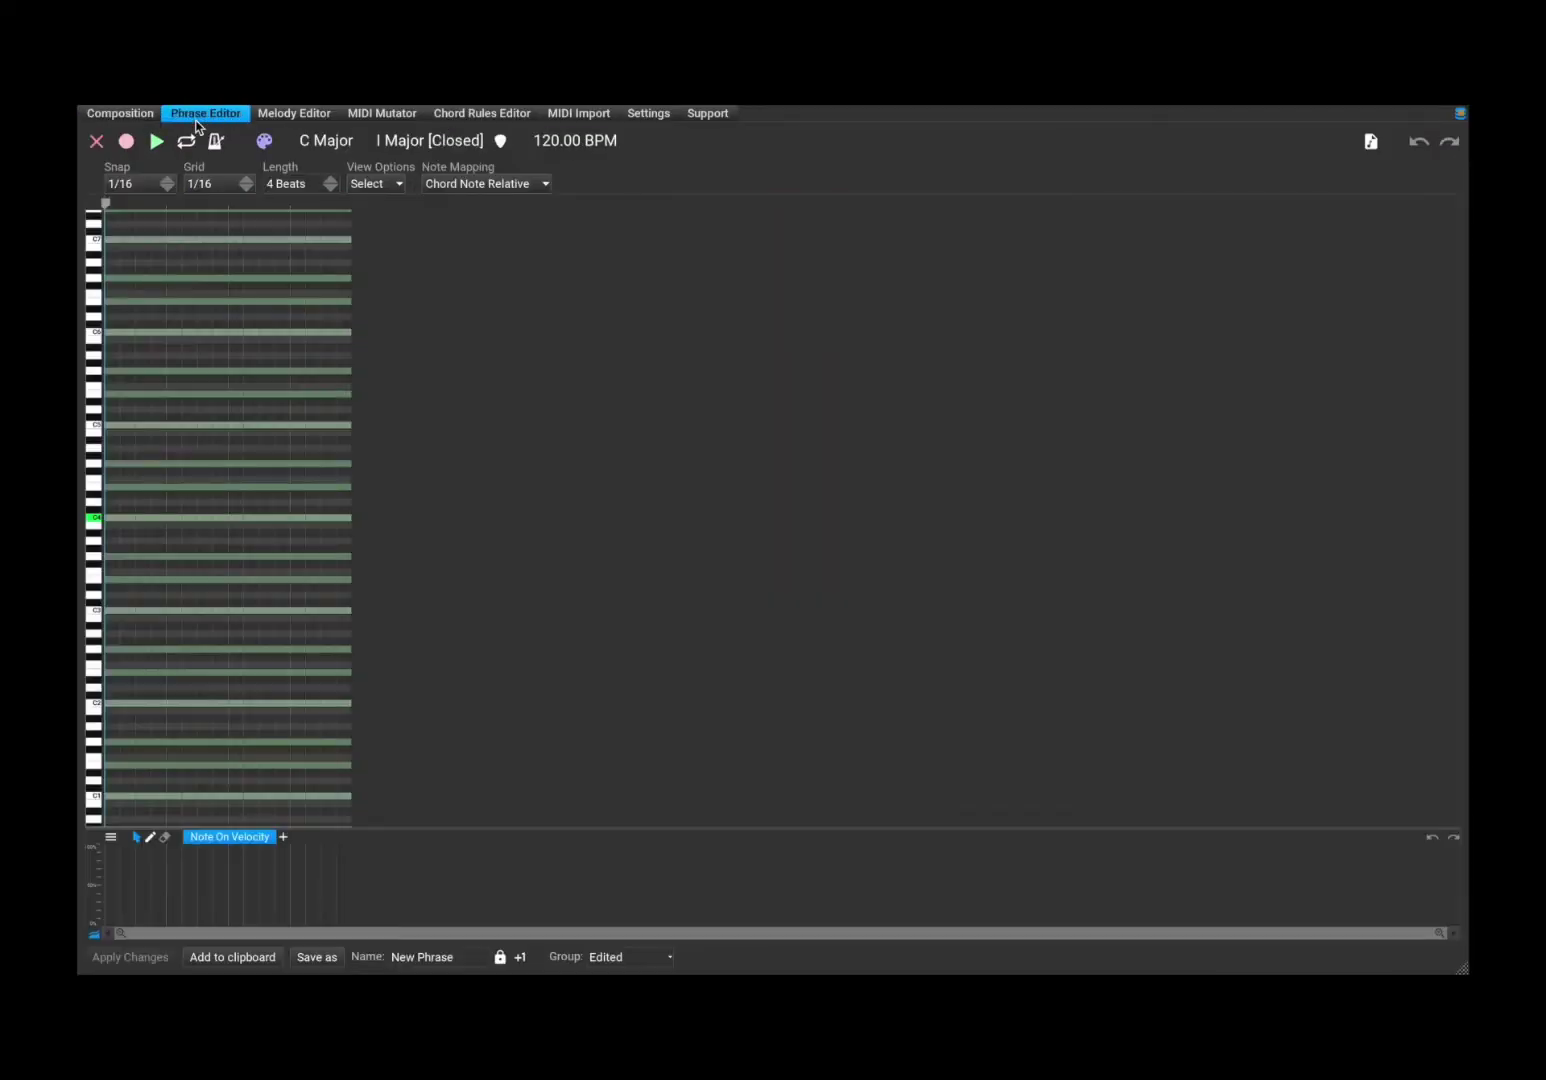
pyautogui.click(293, 116)
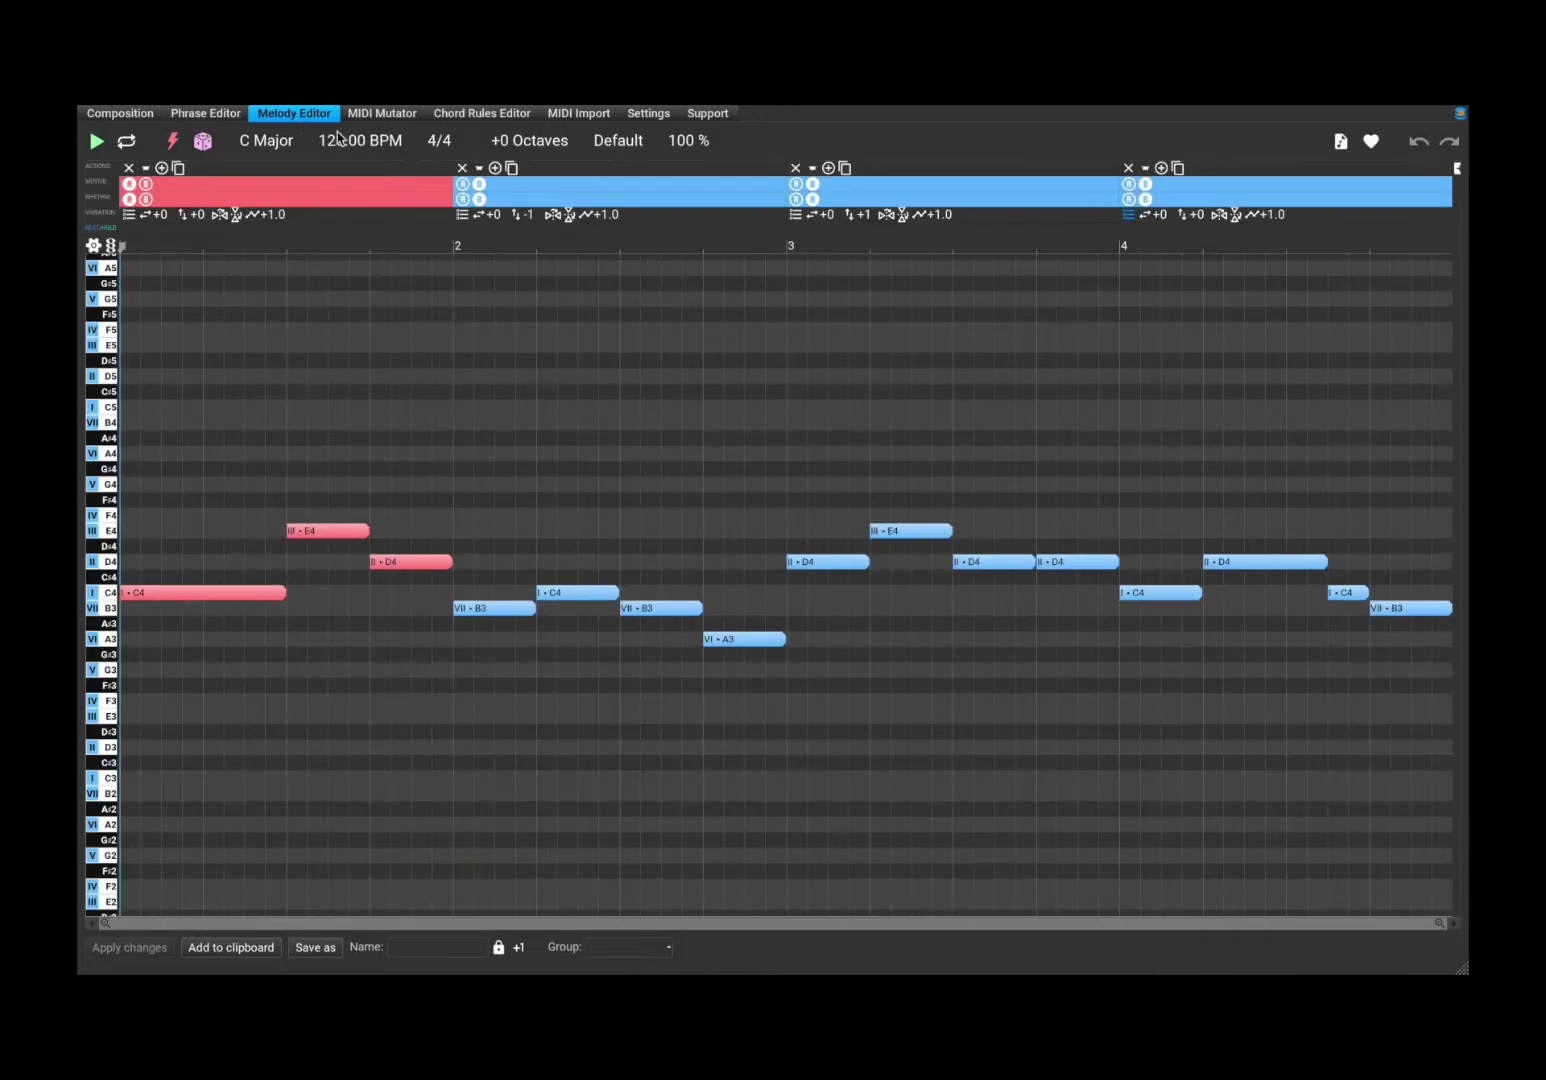
pyautogui.click(405, 115)
pyautogui.click(467, 115)
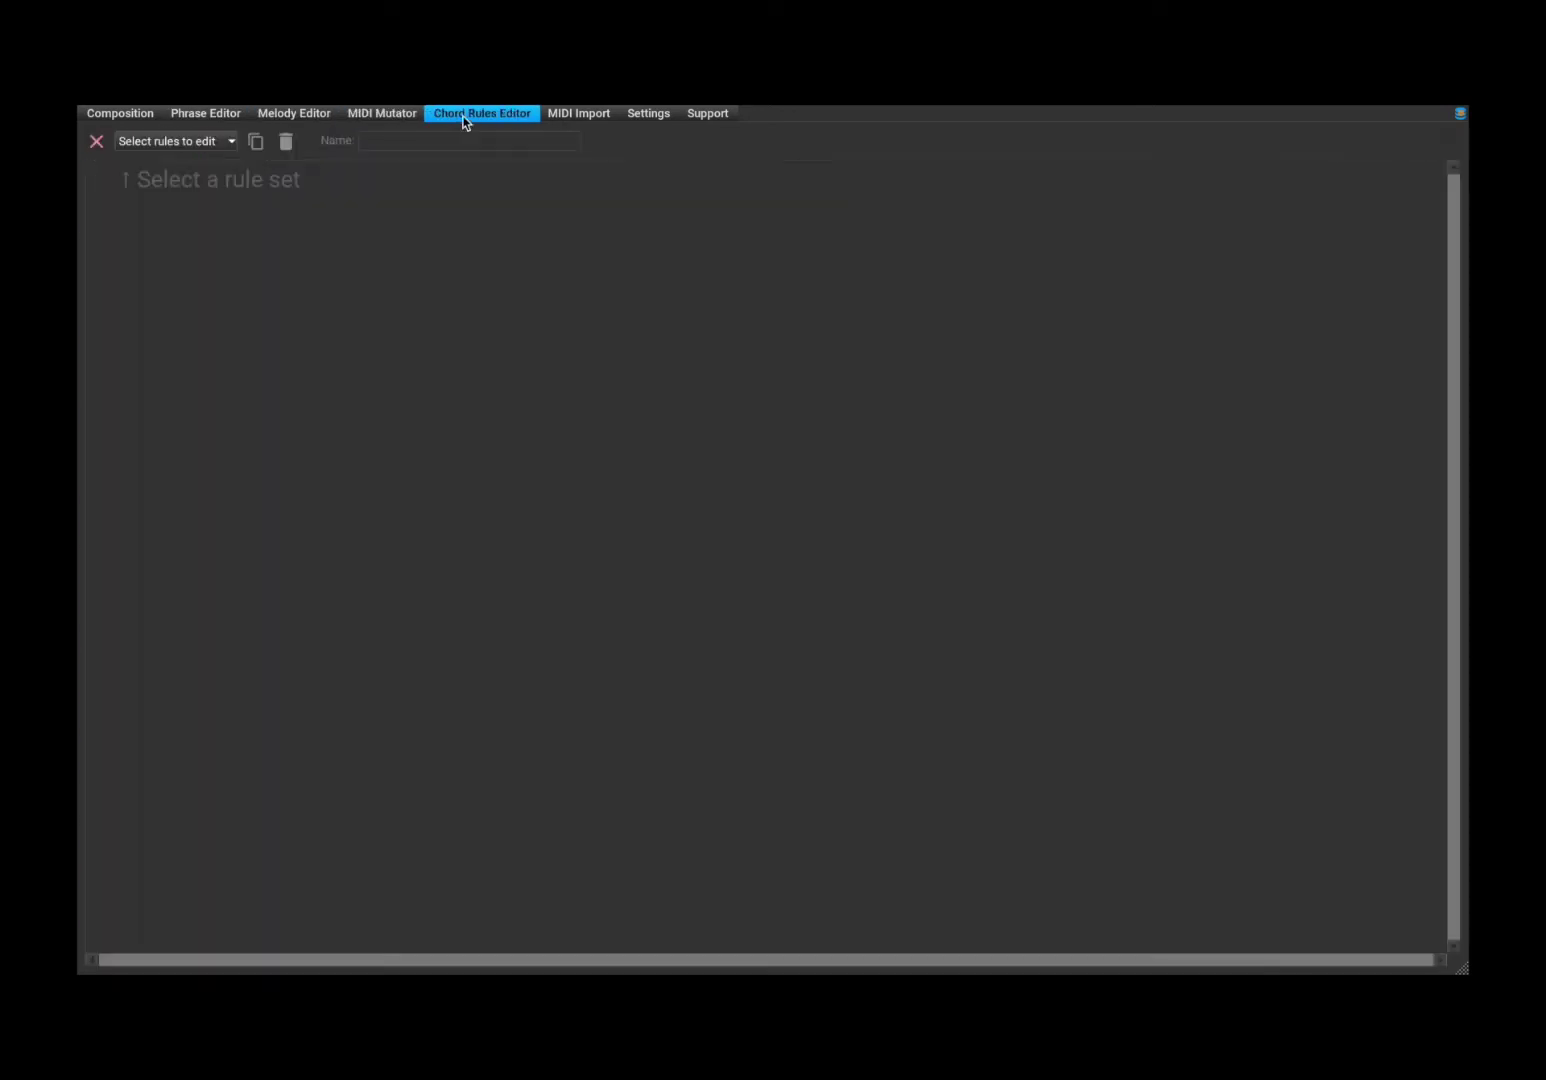
pyautogui.click(579, 116)
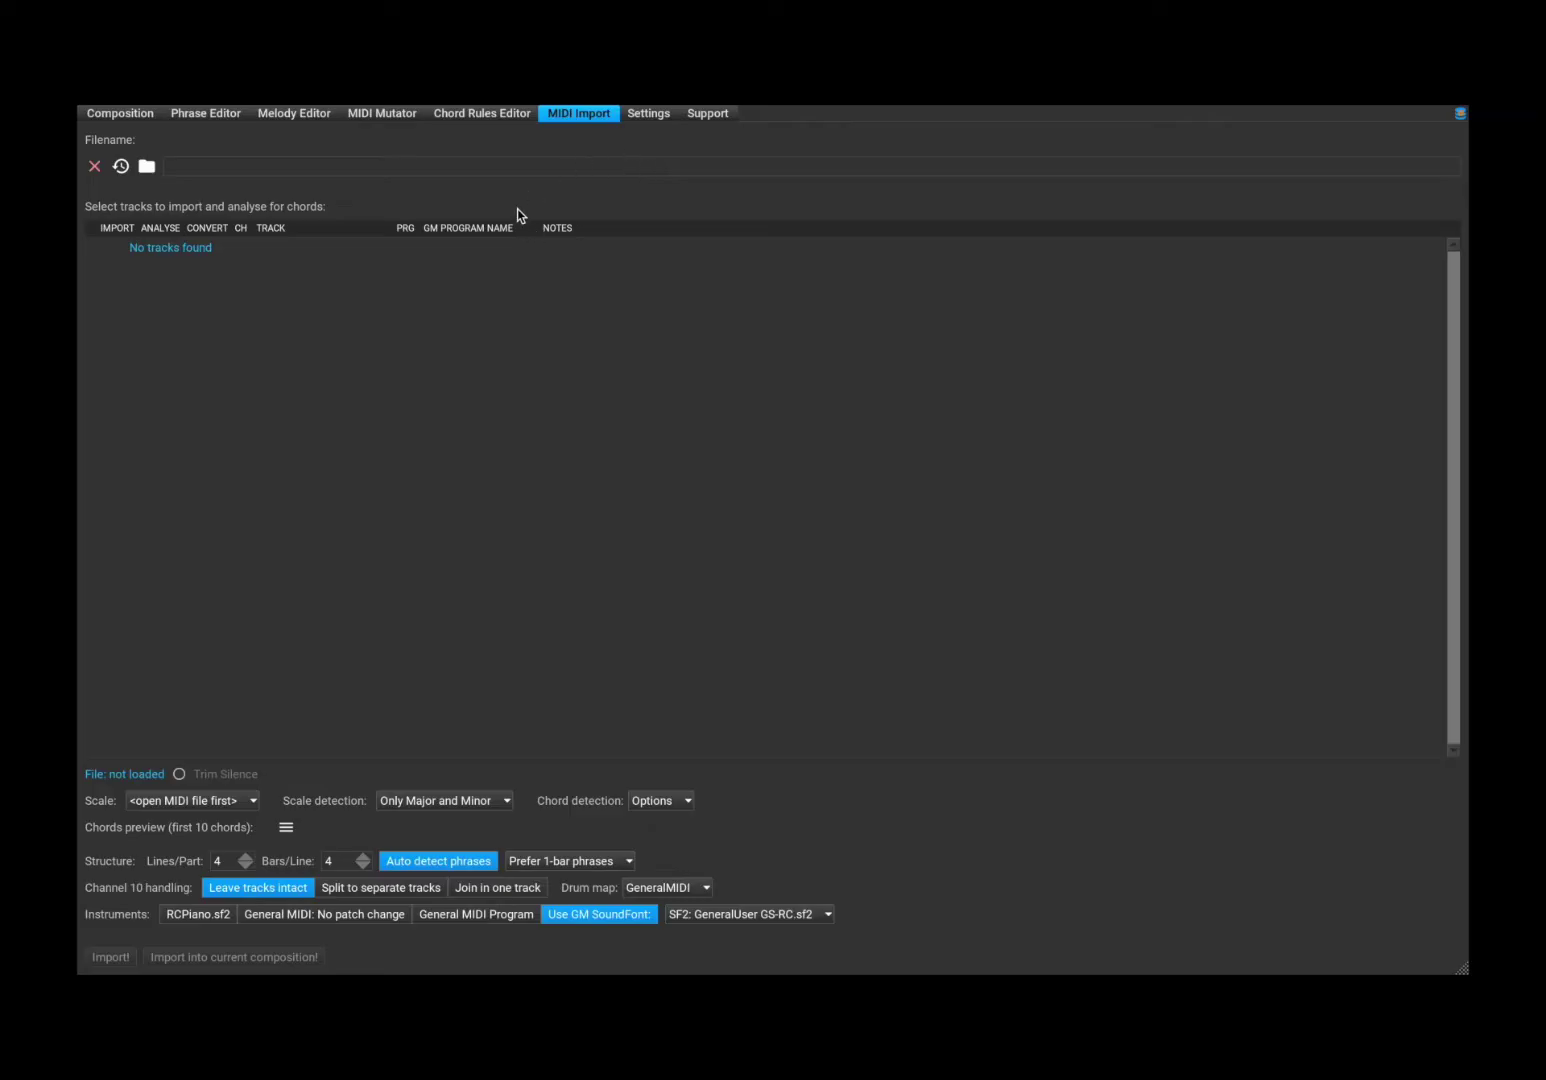
# In Settings, view the Audio, Plug-ins, Soundfonts, Chord Preview, Folders and Misc sections, ending on MIDI.
pyautogui.click(661, 118)
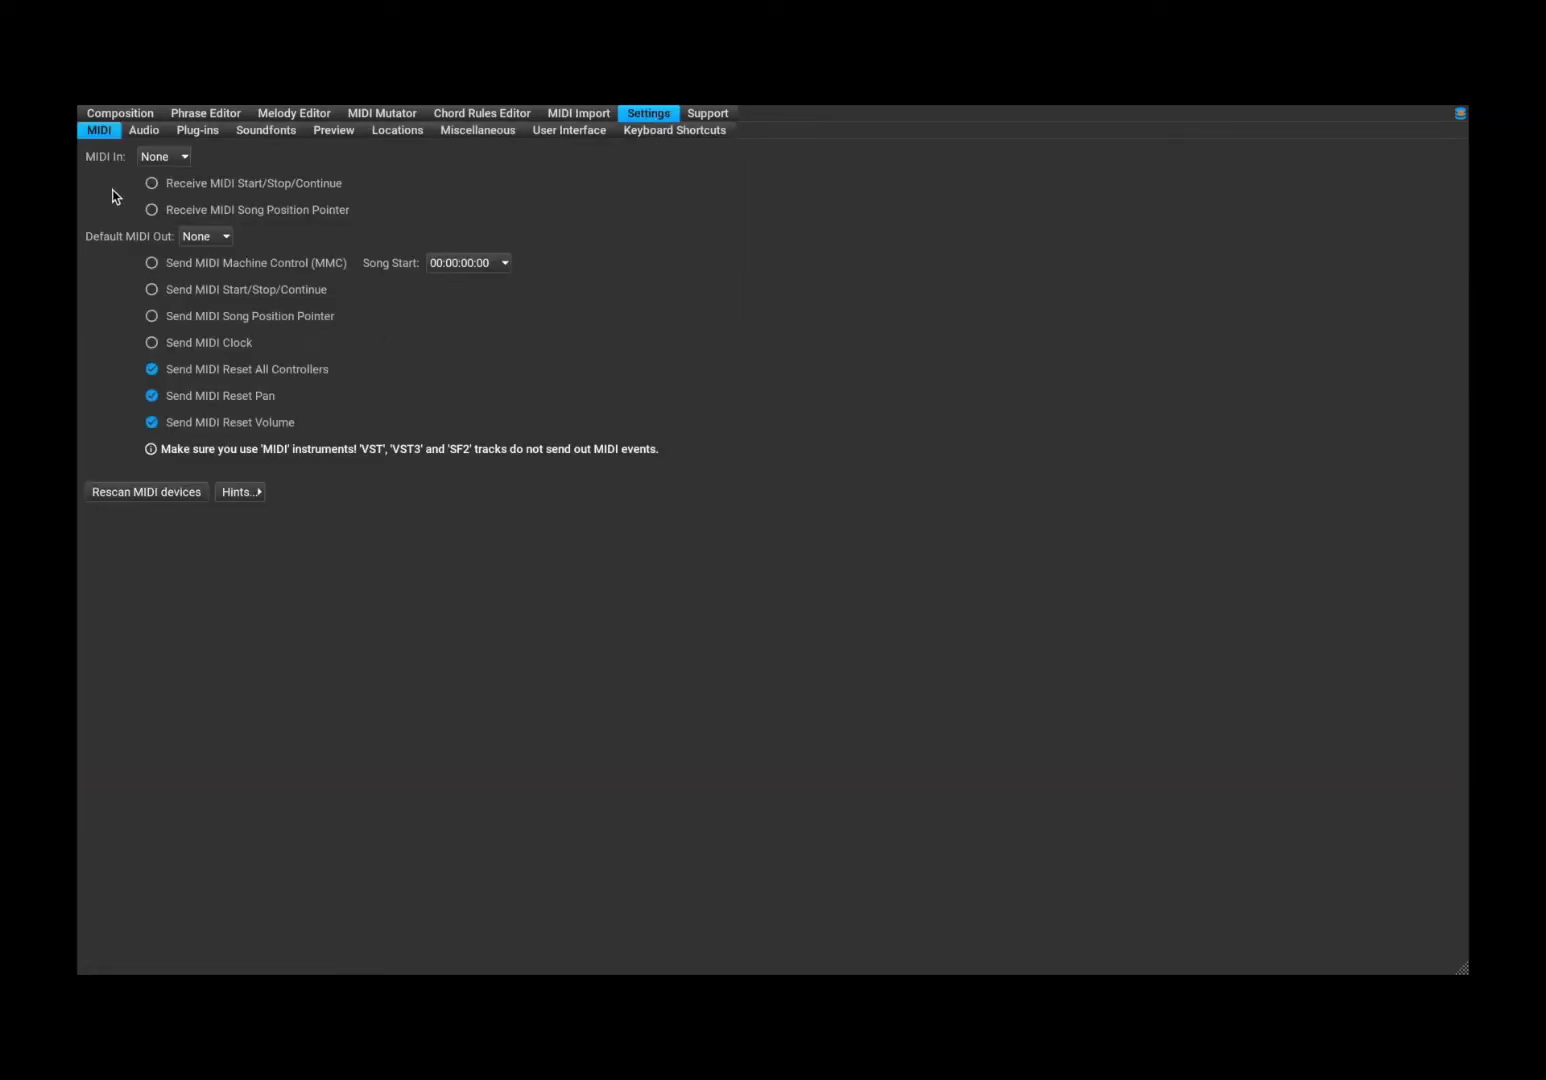
pyautogui.click(144, 132)
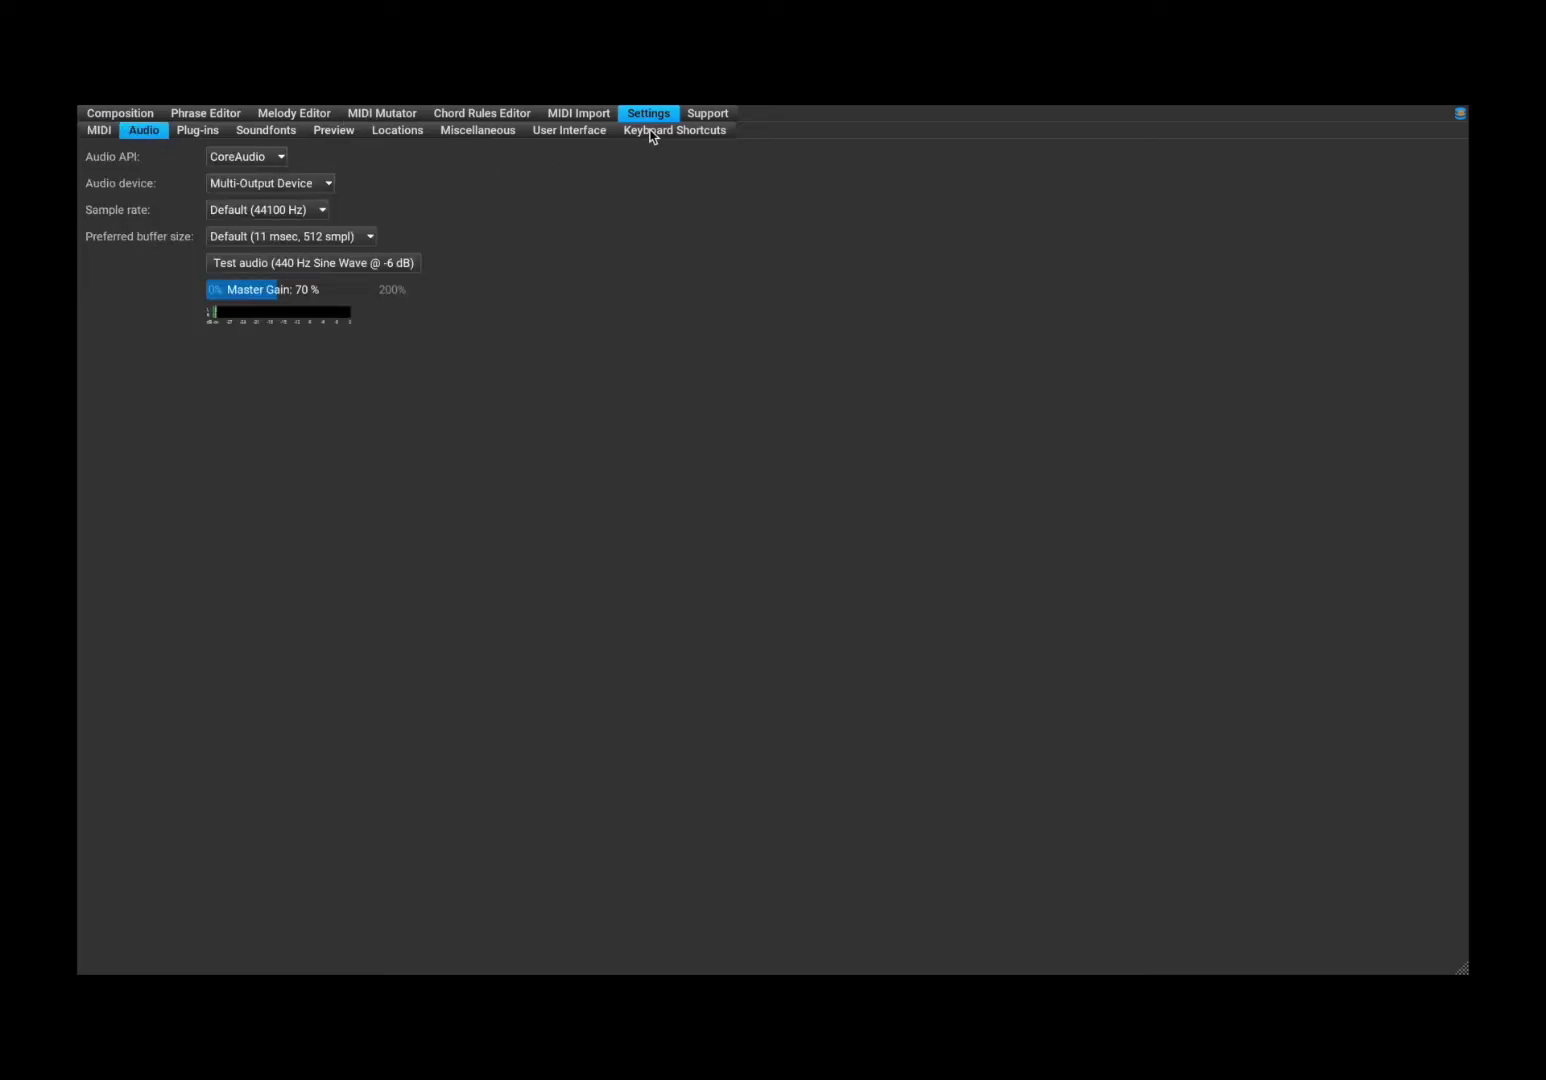
pyautogui.click(185, 132)
pyautogui.click(285, 130)
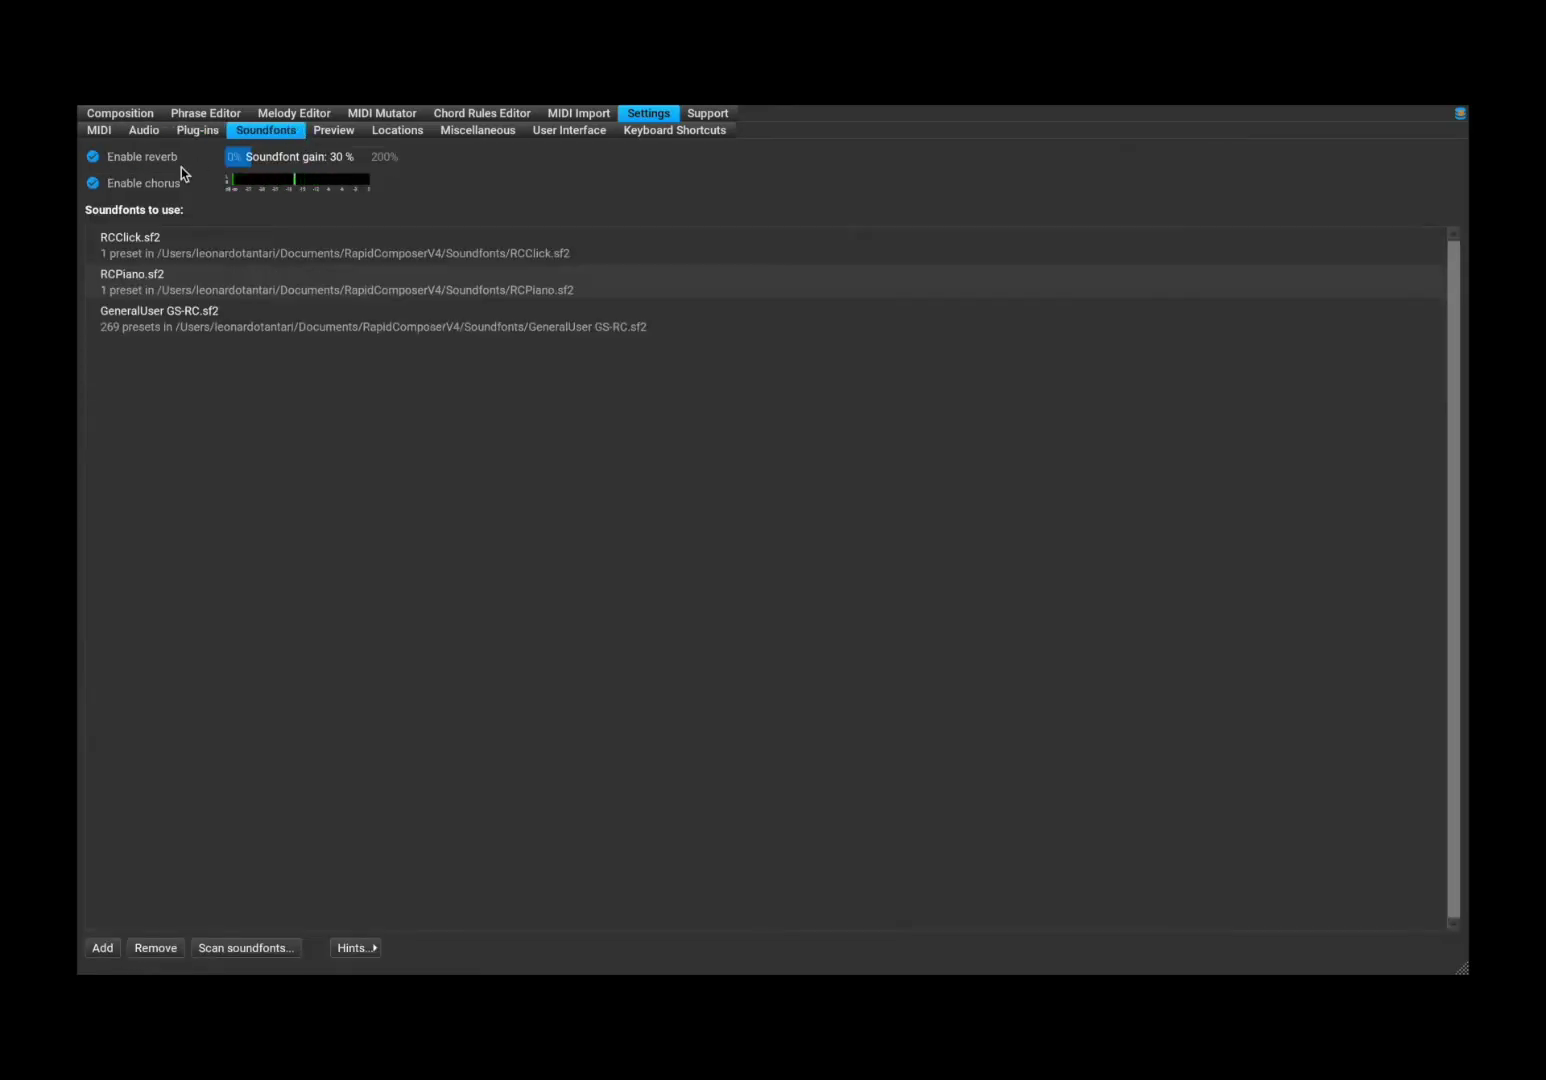
pyautogui.click(343, 130)
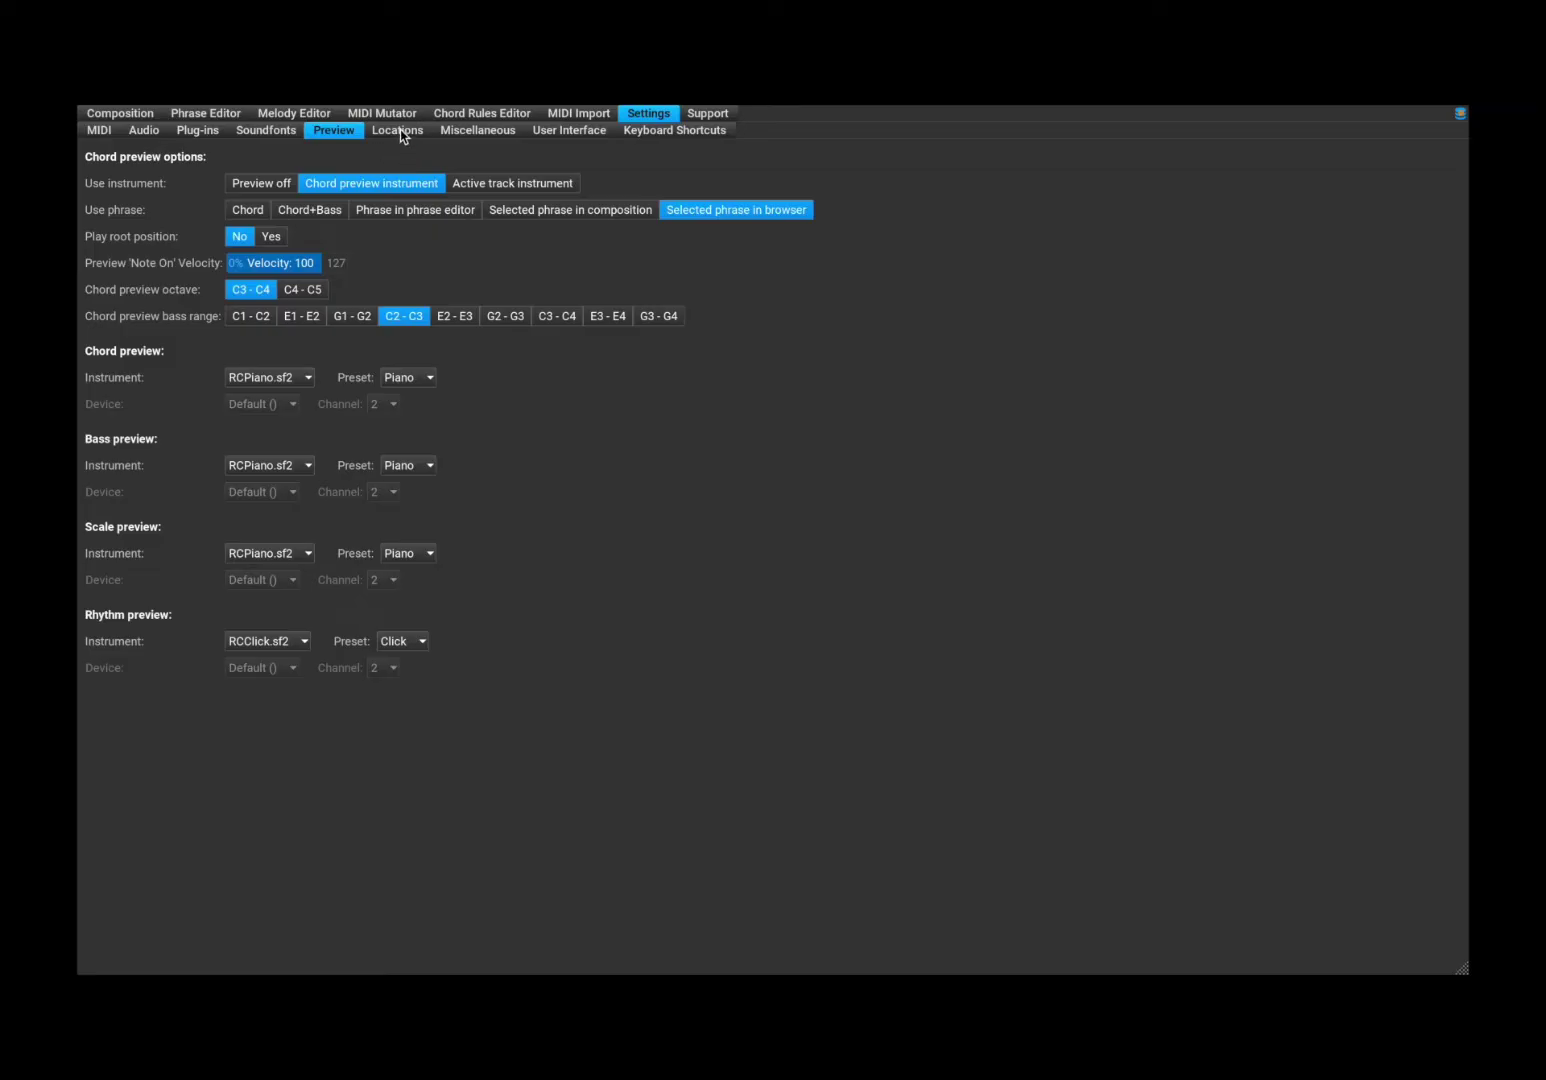
pyautogui.click(400, 131)
pyautogui.click(477, 135)
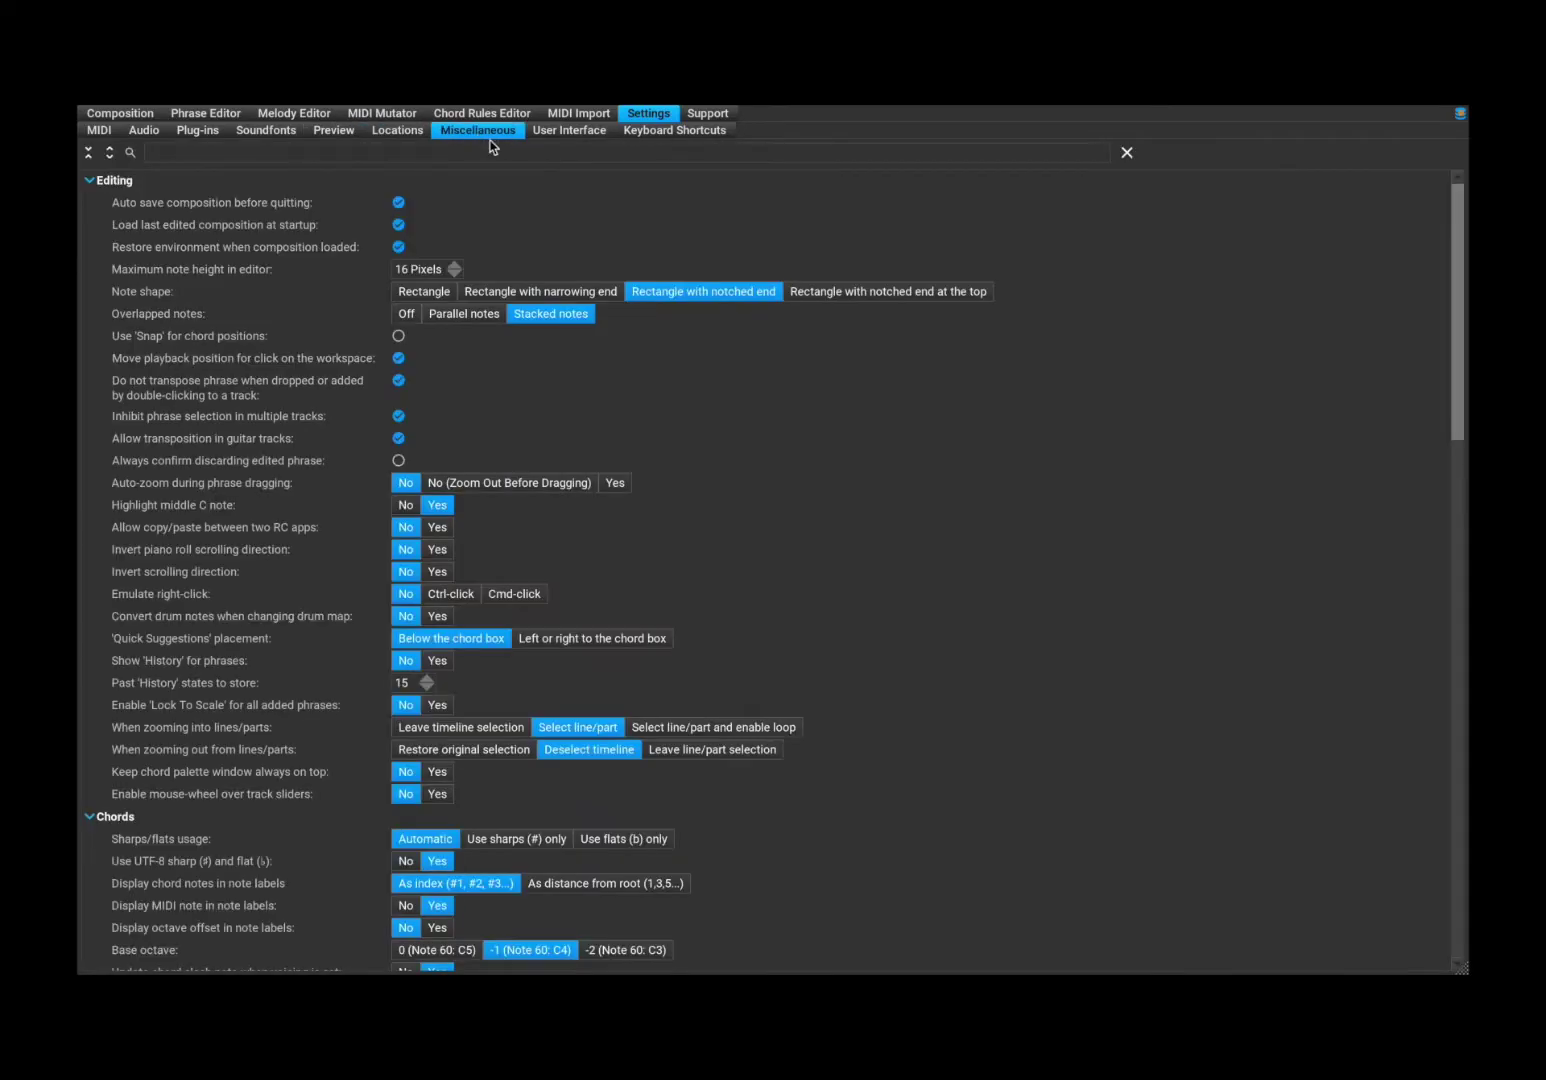
pyautogui.click(100, 130)
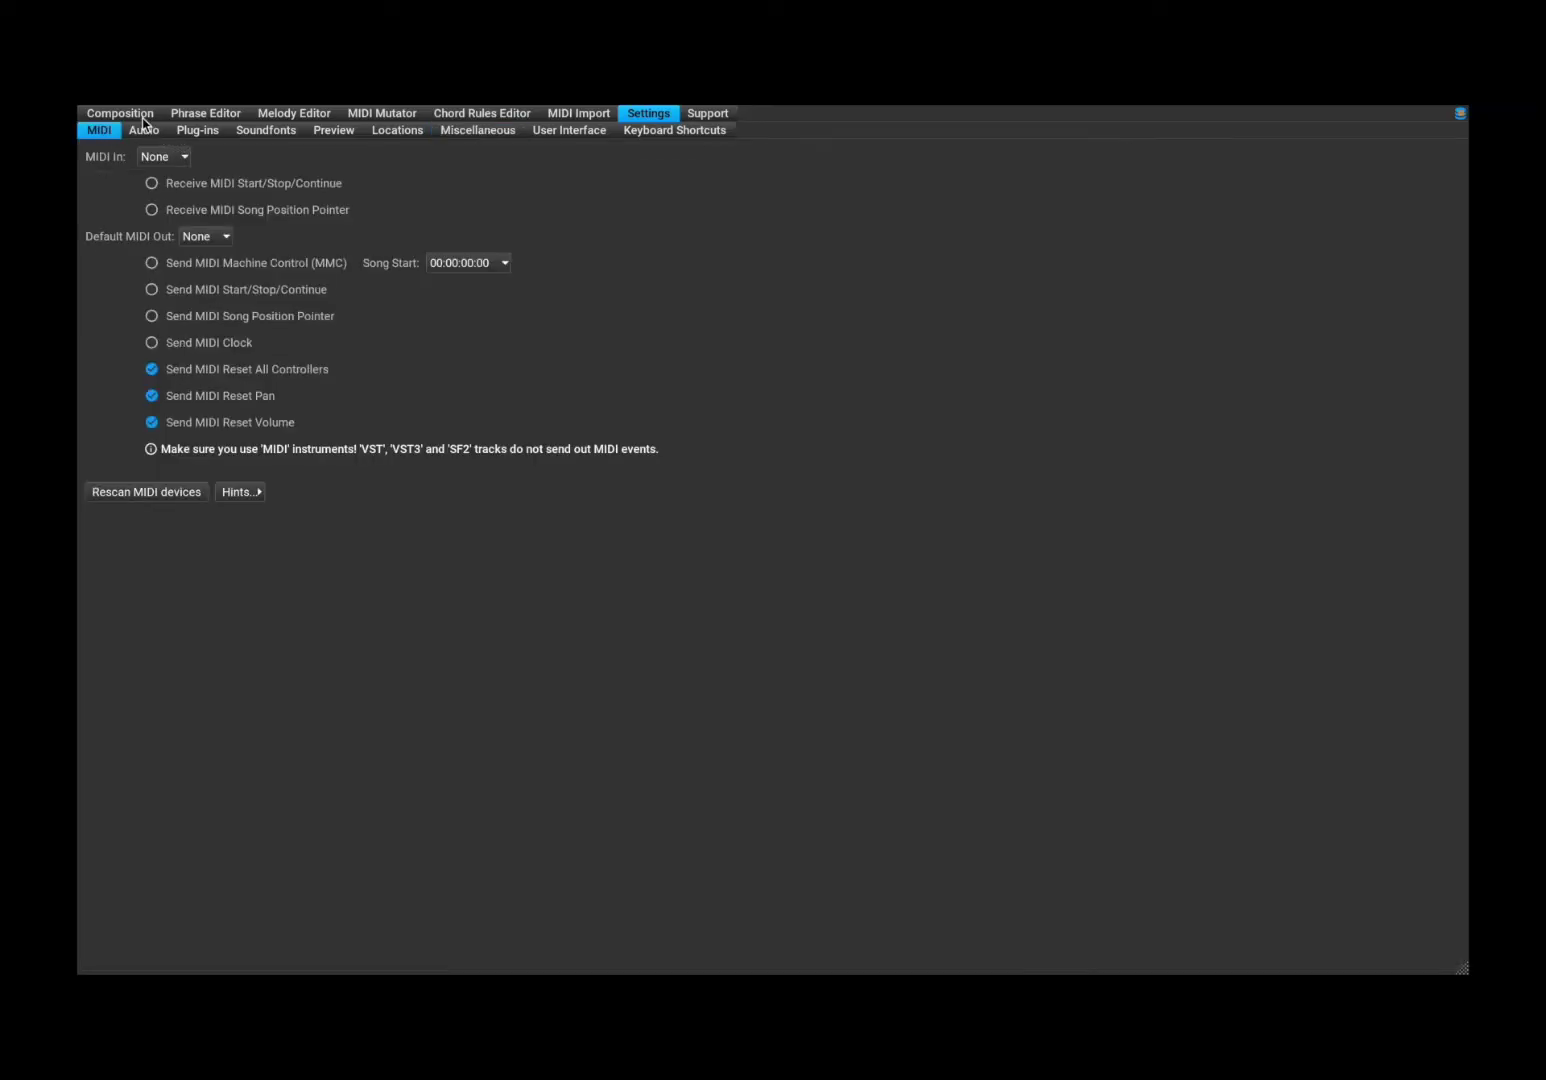
# Return to the Composition page, skip to the song end and back, then trigger PANIC.
pyautogui.click(143, 116)
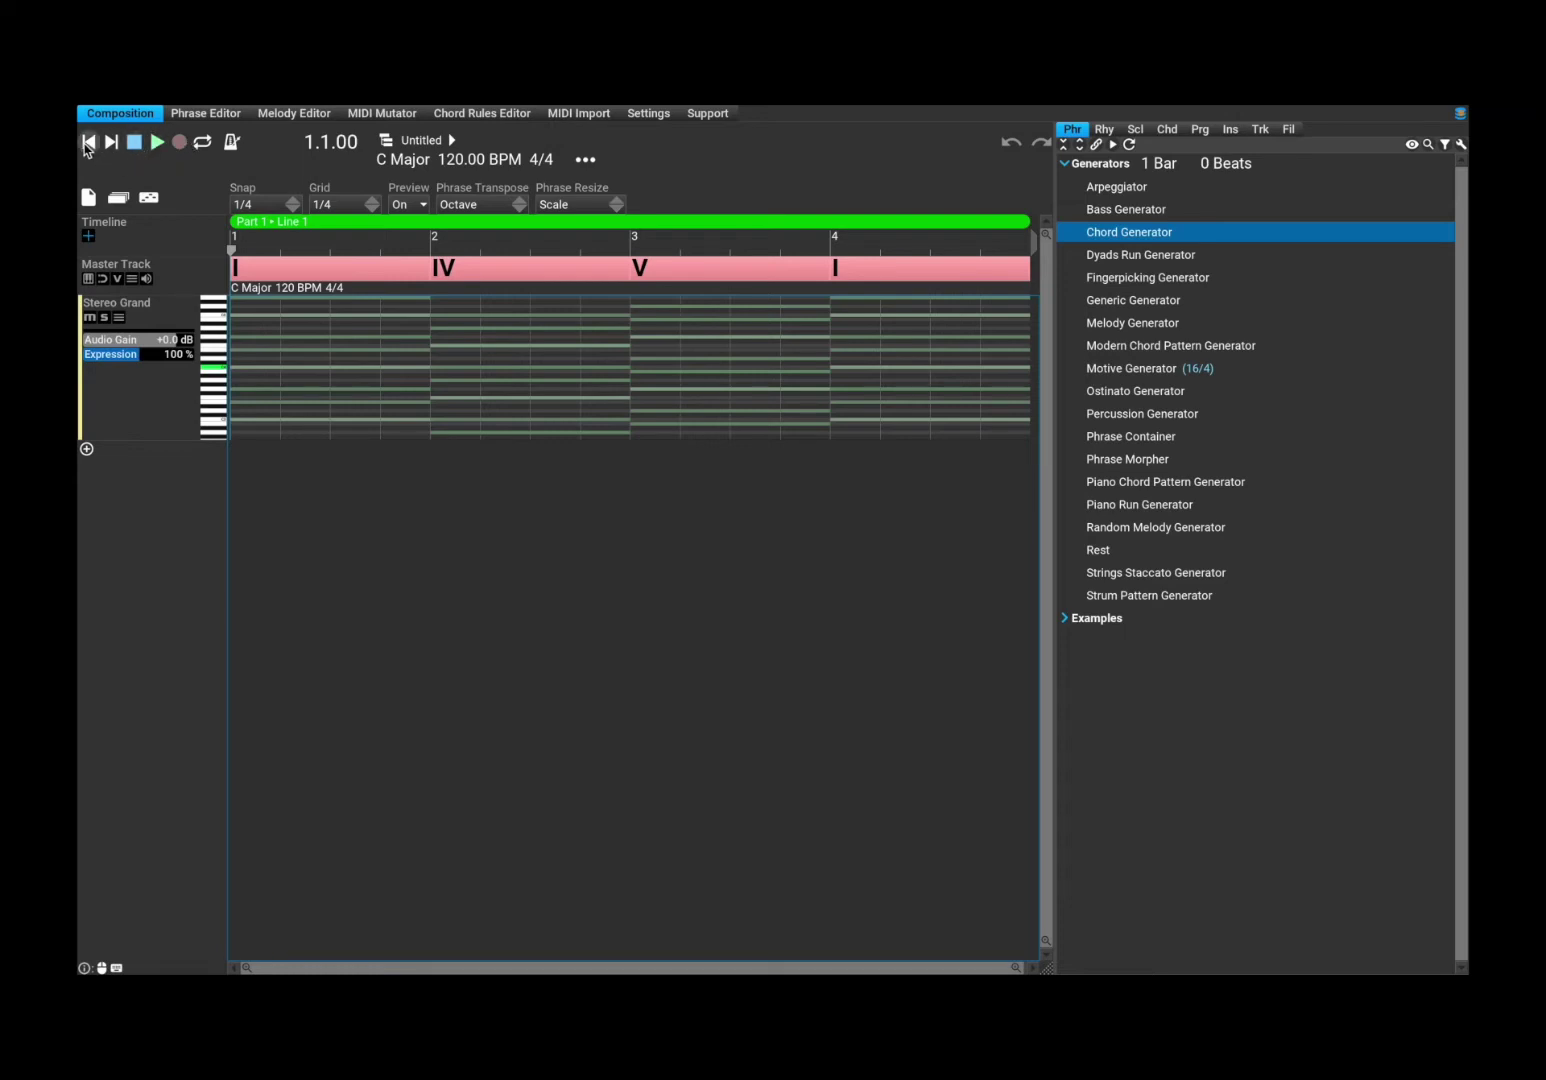
pyautogui.click(113, 144)
pyautogui.click(134, 142)
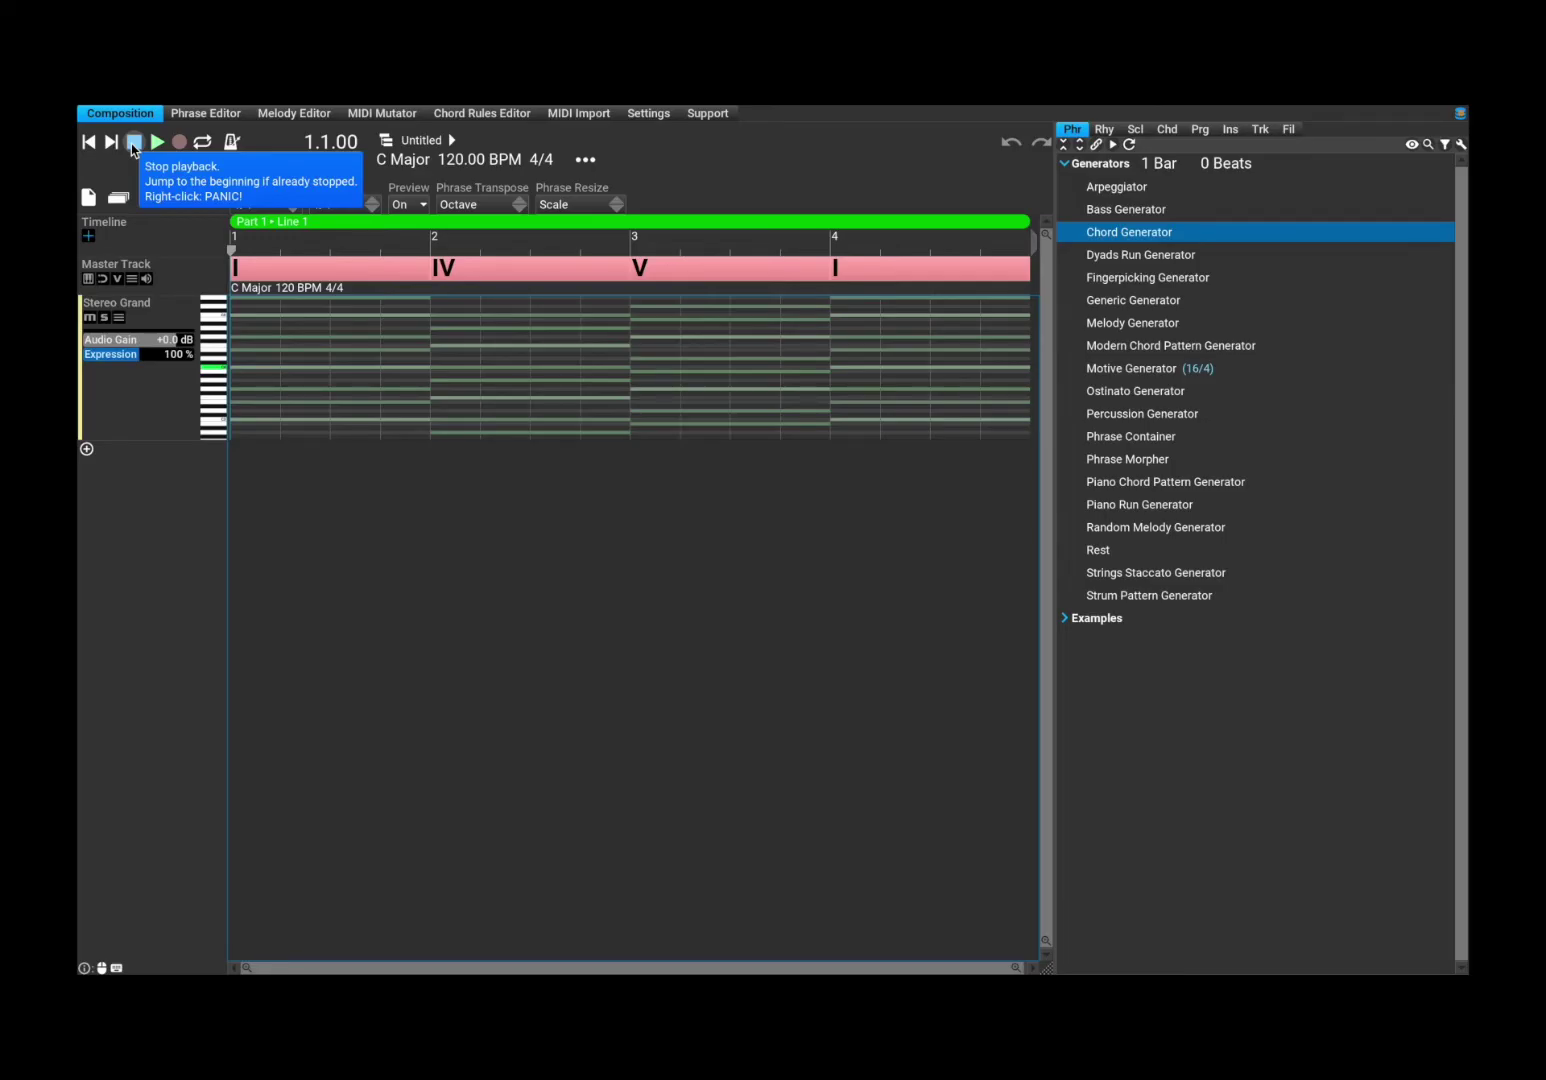
pyautogui.rightClick(133, 146)
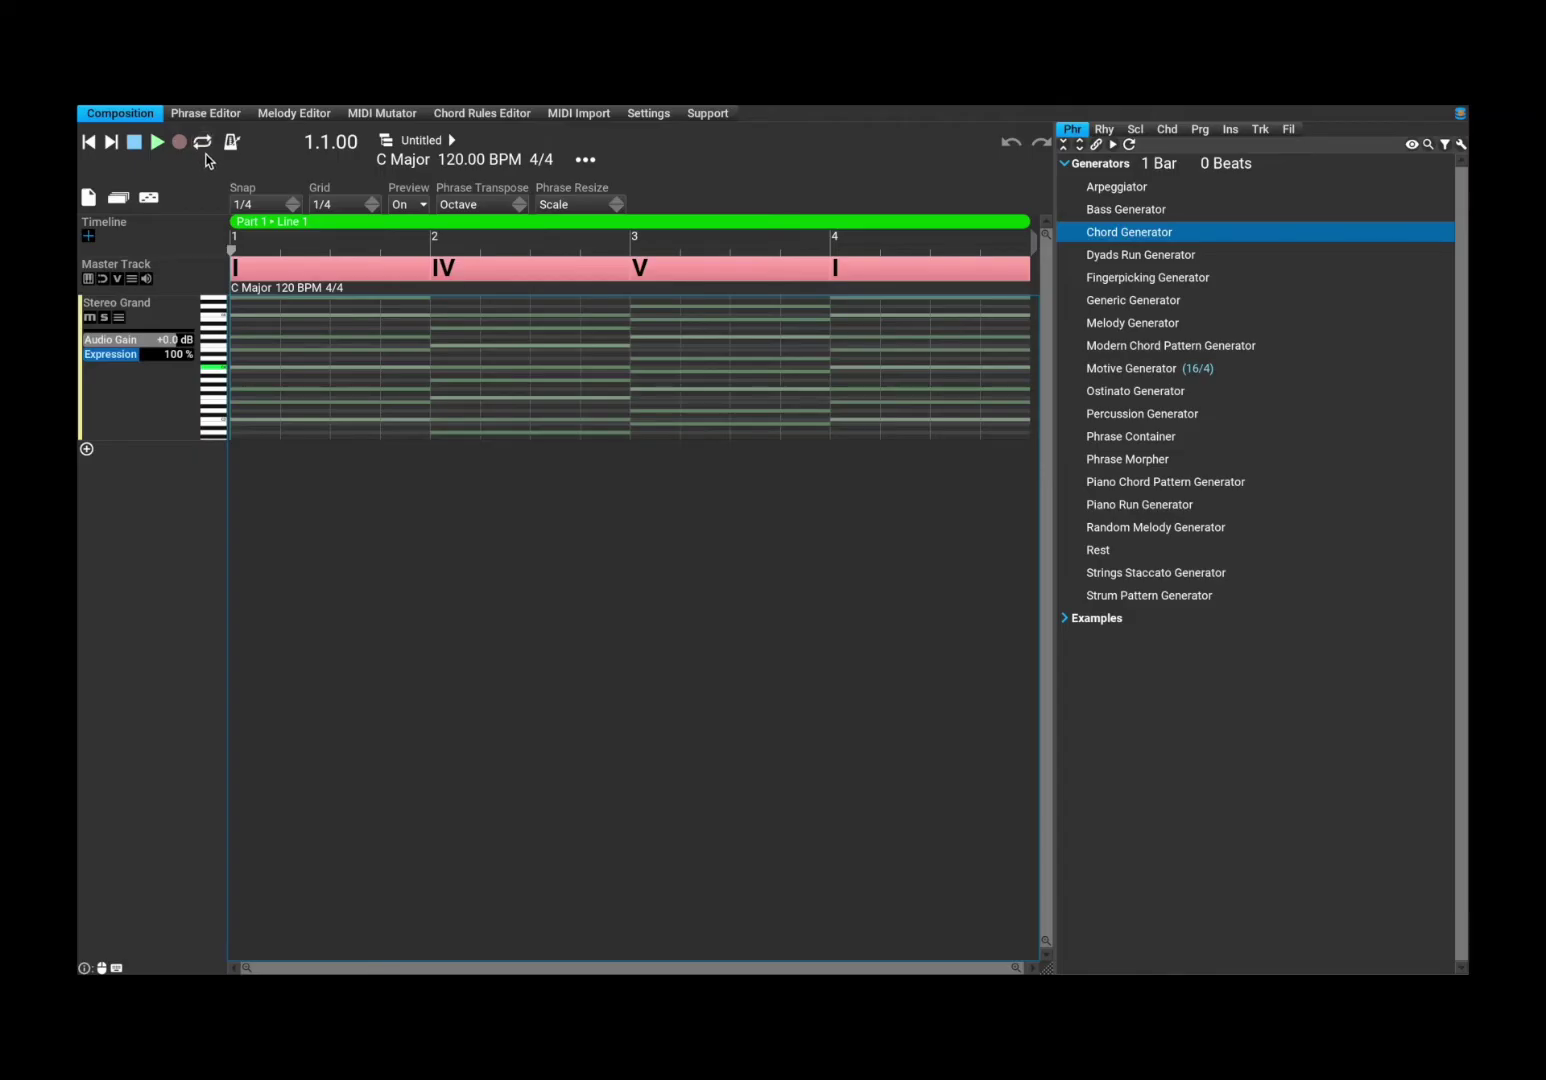
pyautogui.moveTo(207, 150)
pyautogui.moveTo(320, 152)
pyautogui.mouseDown()
pyautogui.moveTo(323, 110)
pyautogui.moveTo(319, 165)
pyautogui.mouseUp()
pyautogui.moveTo(386, 143)
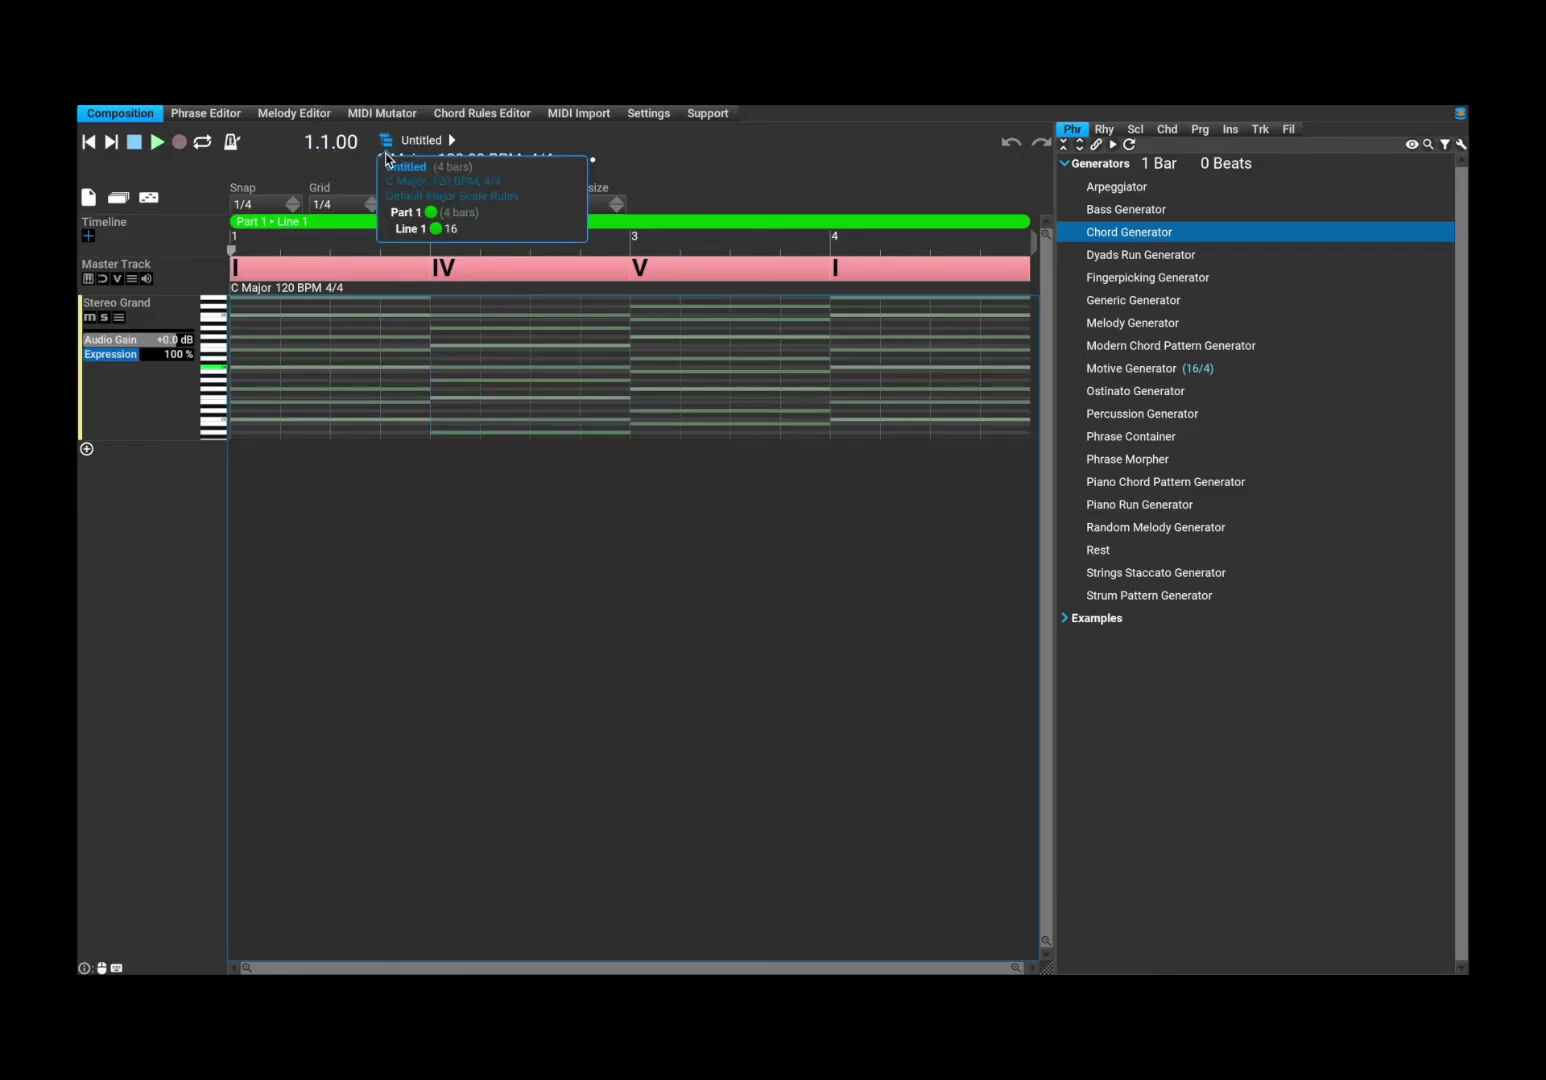
pyautogui.click(405, 170)
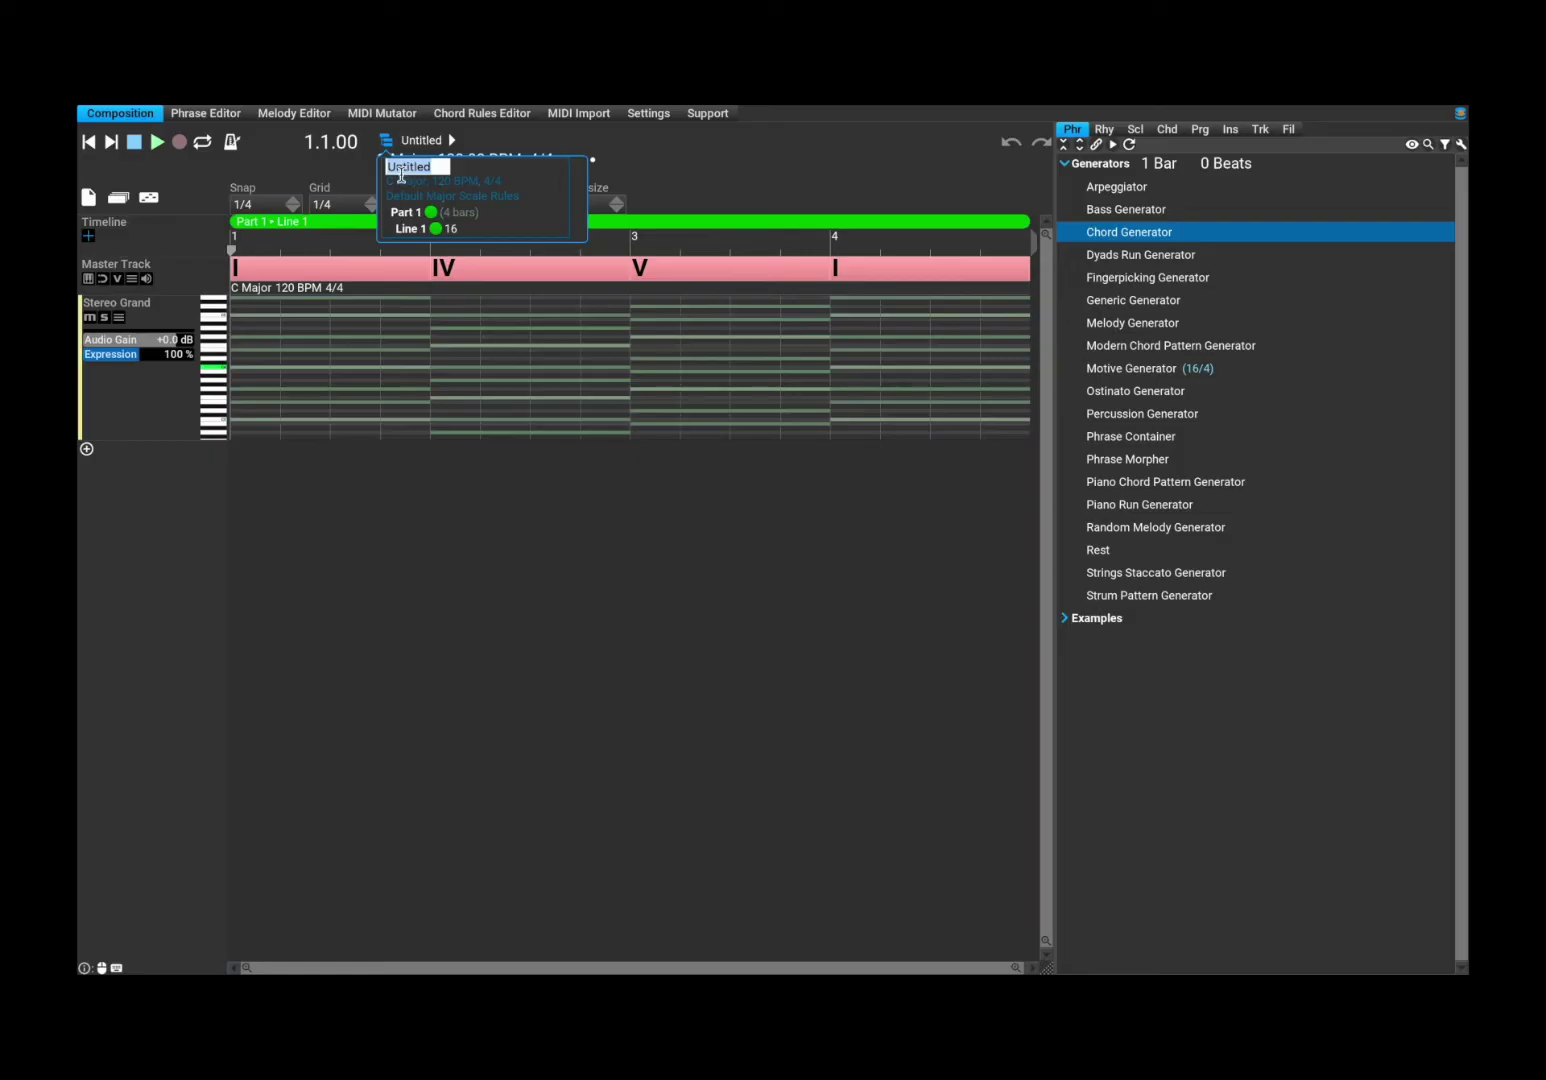
pyautogui.click(345, 163)
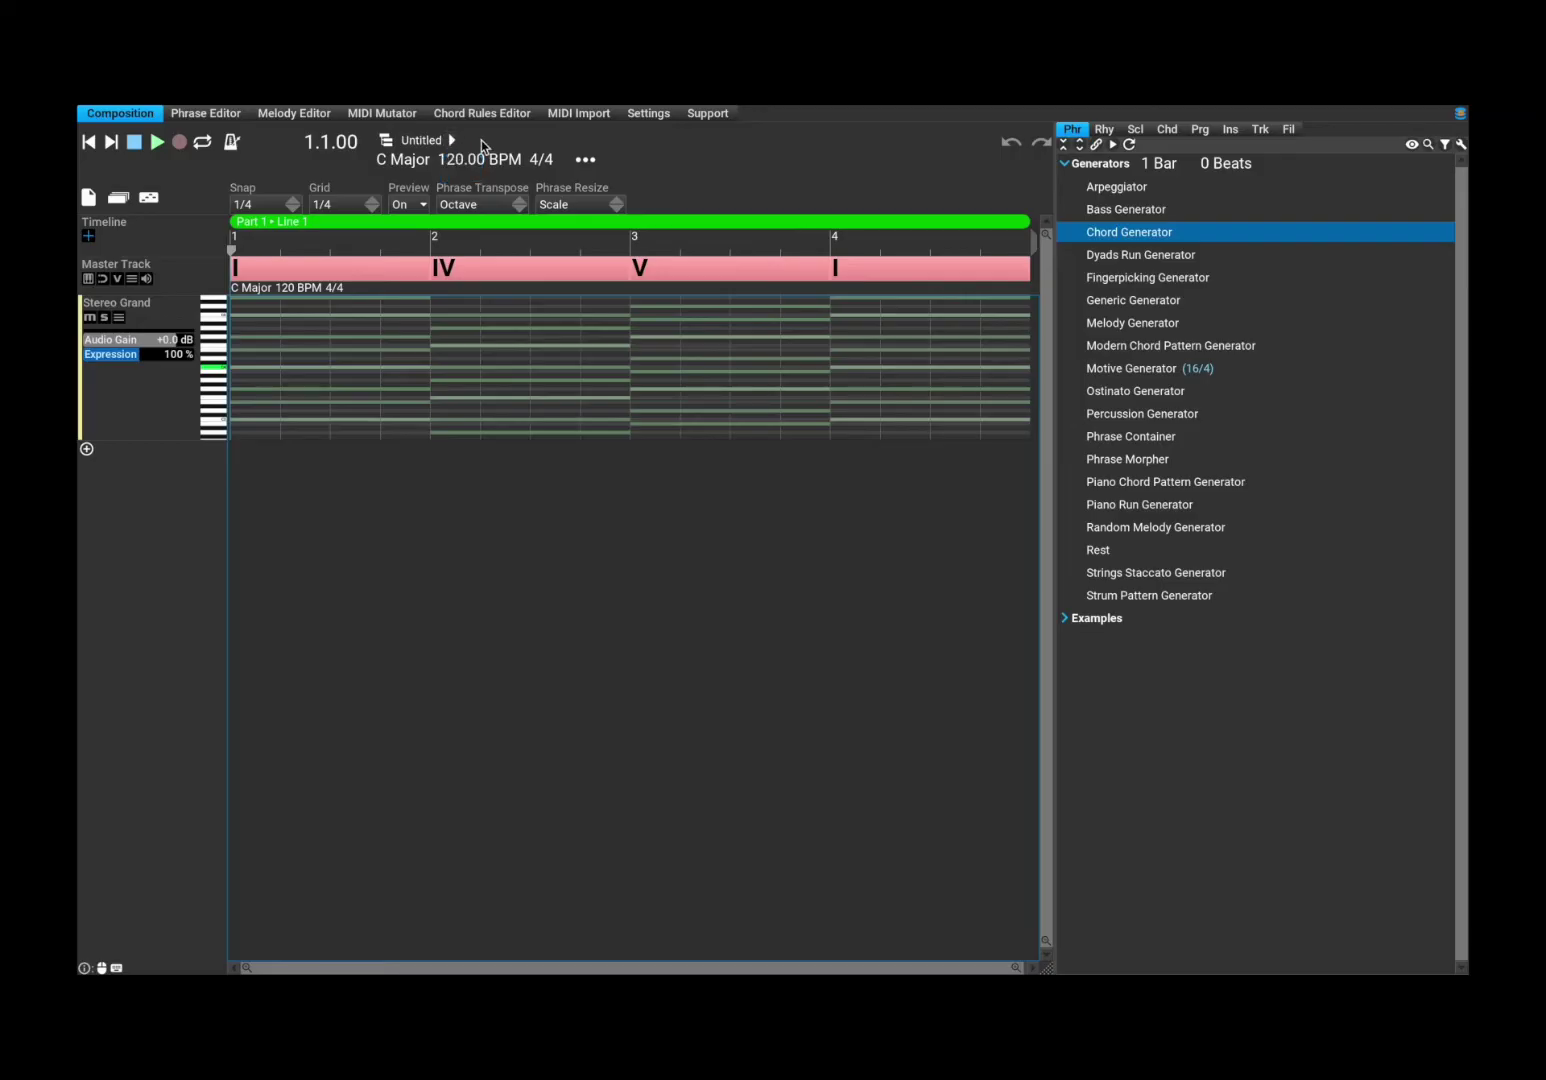
pyautogui.click(381, 162)
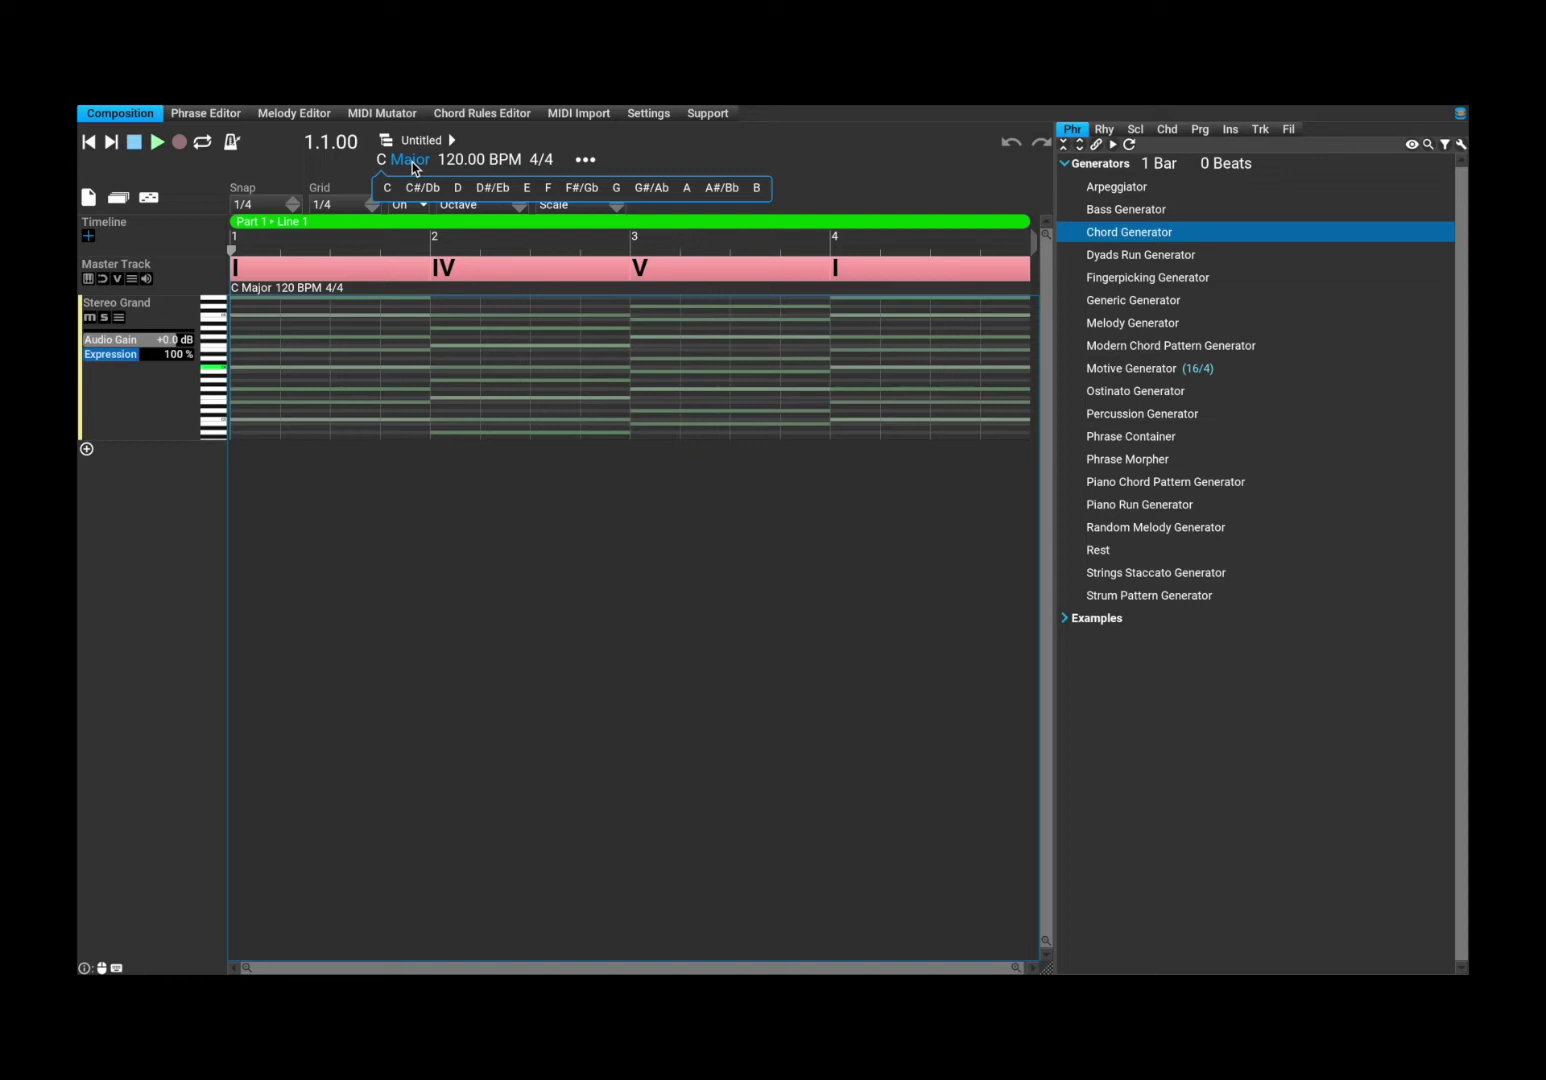
pyautogui.click(417, 165)
pyautogui.click(419, 166)
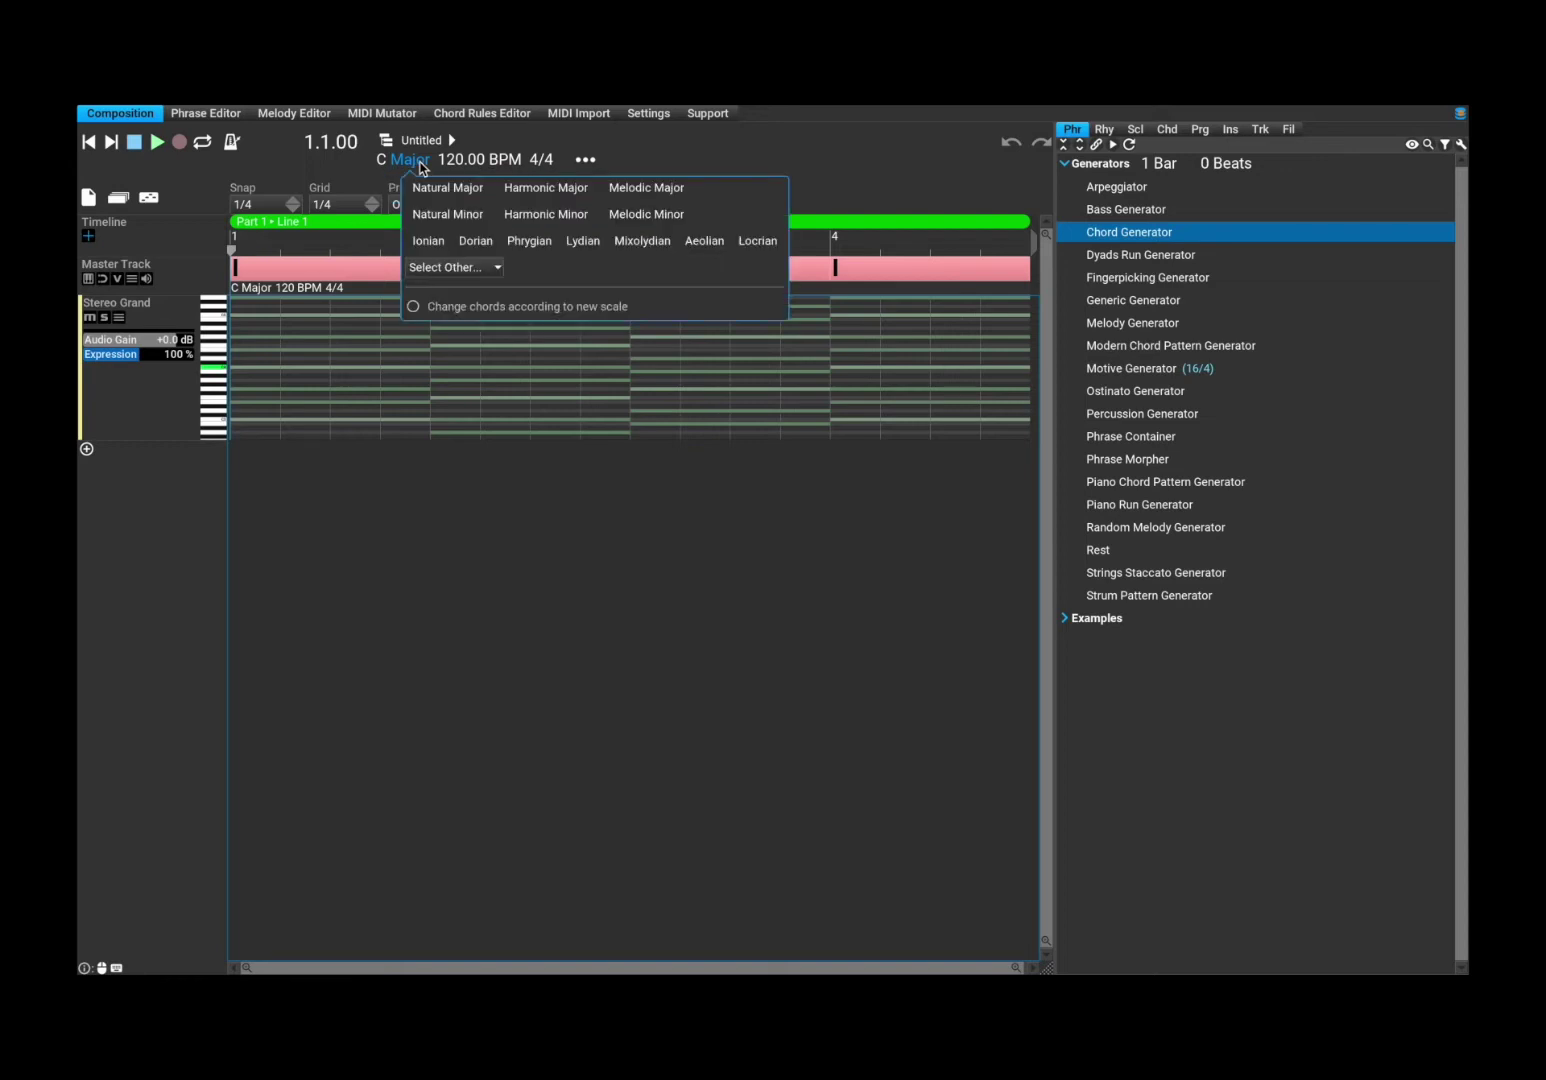
pyautogui.click(360, 176)
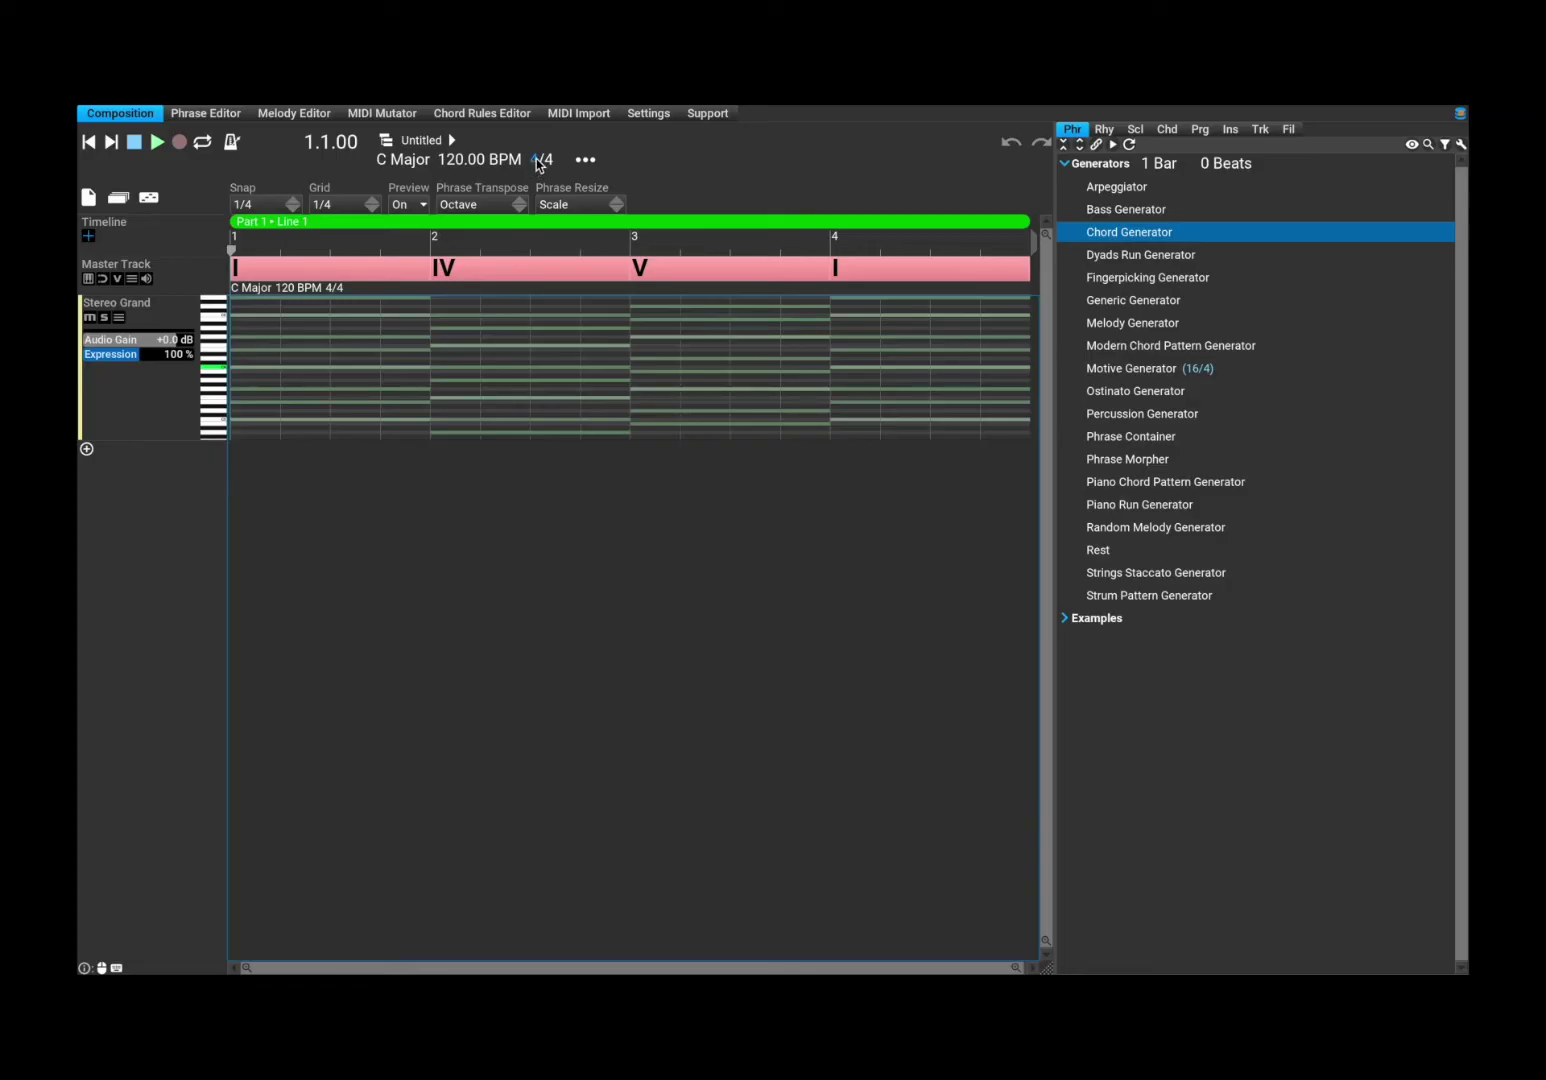
pyautogui.click(585, 160)
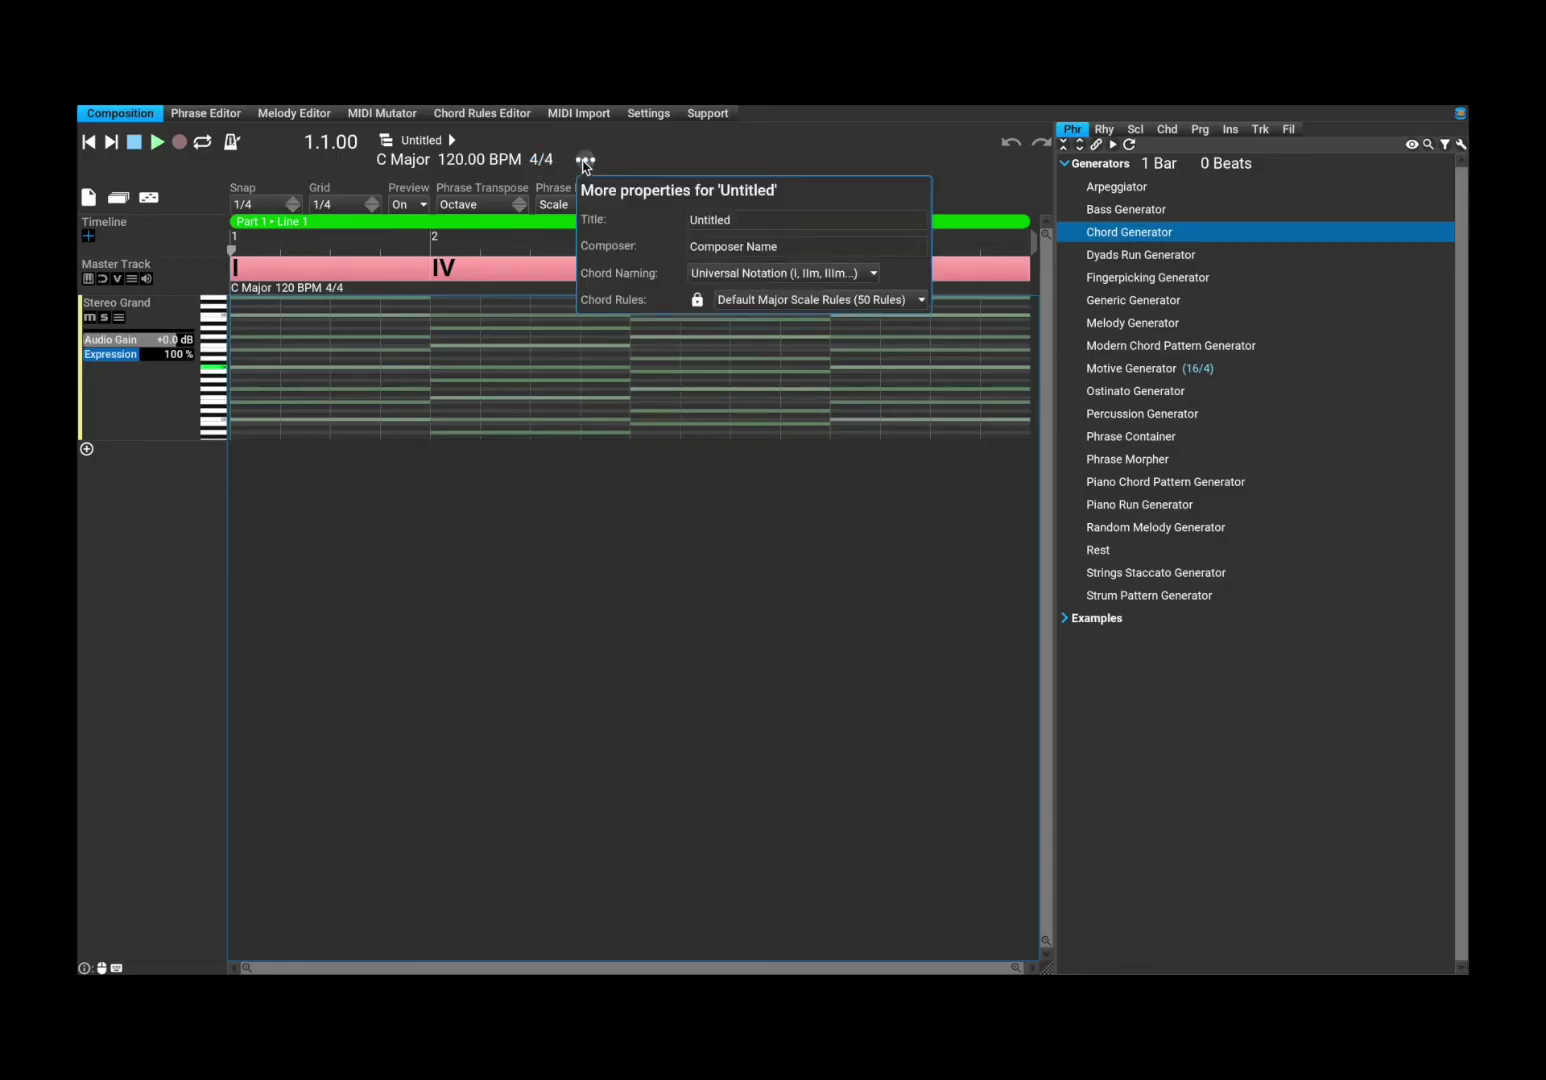
pyautogui.click(236, 163)
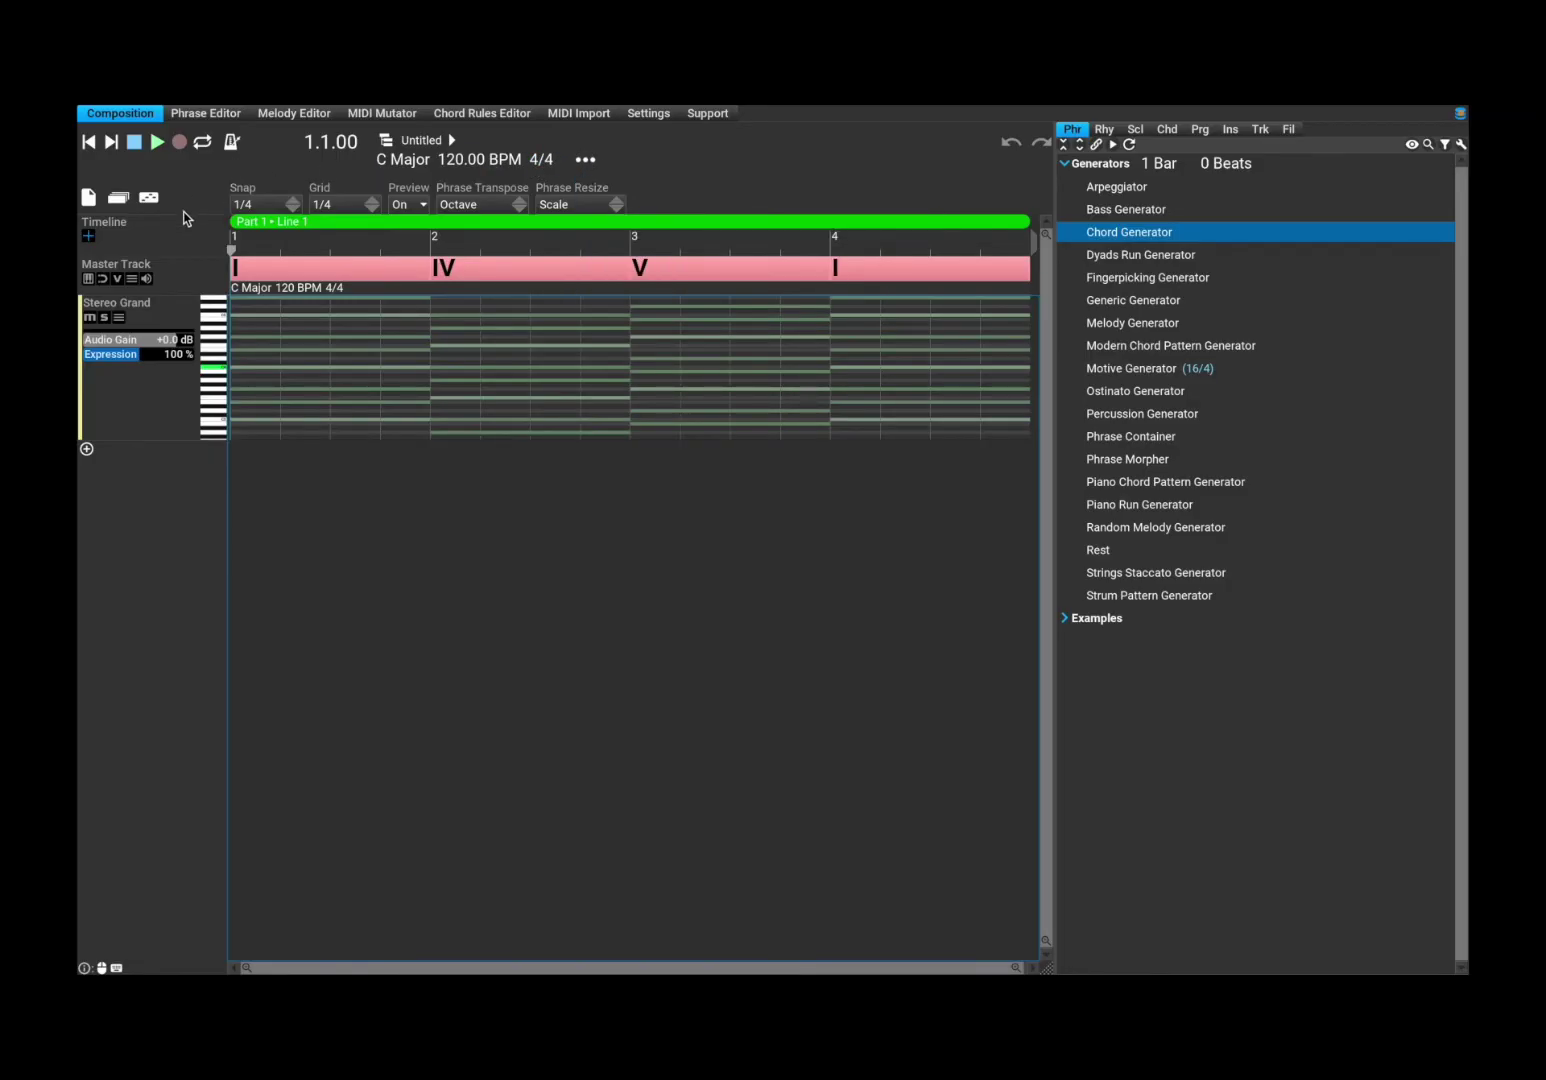
pyautogui.click(89, 198)
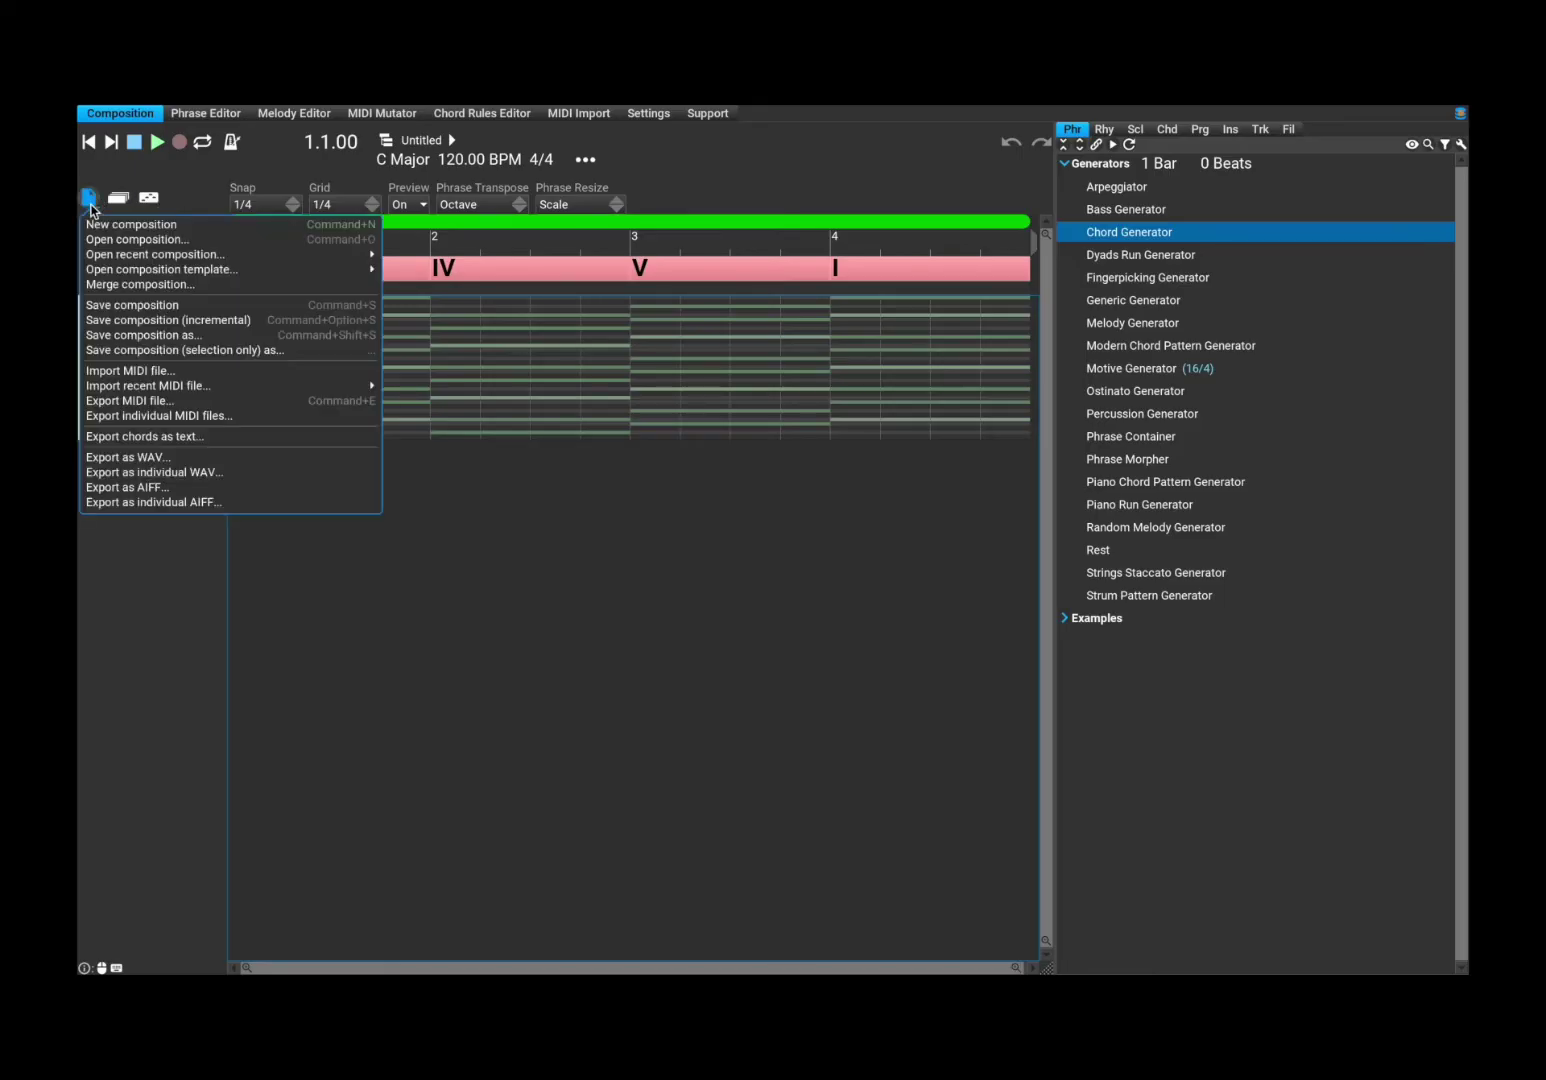
pyautogui.click(184, 554)
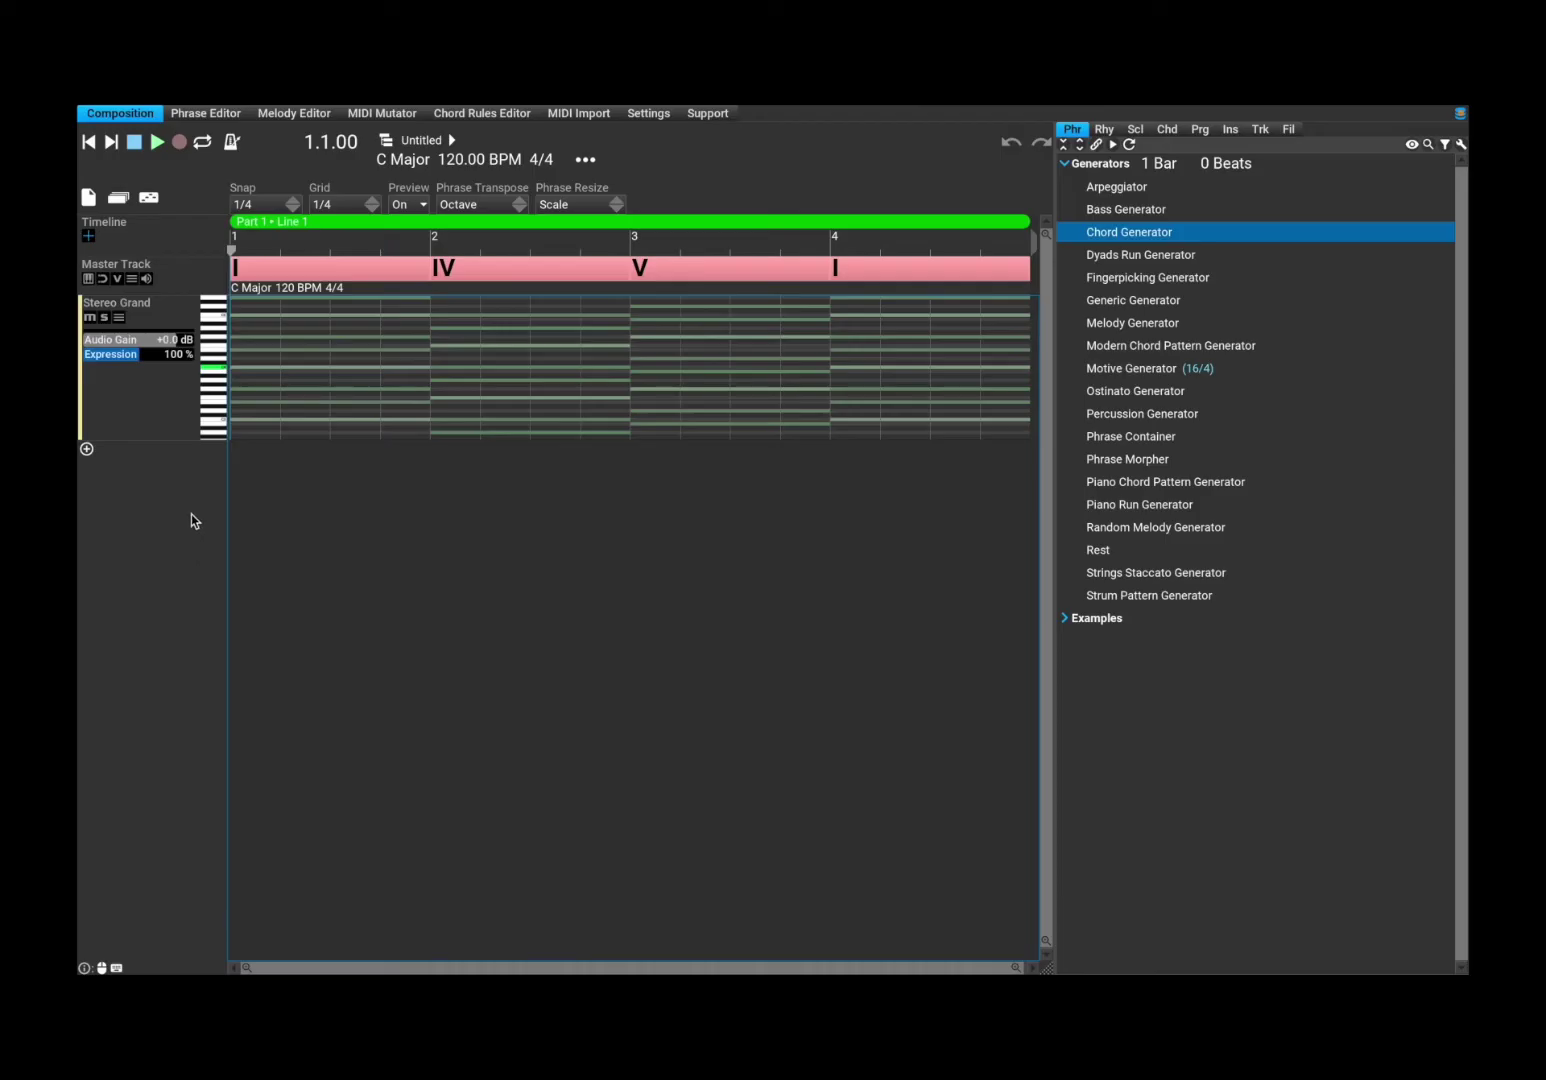
pyautogui.click(117, 200)
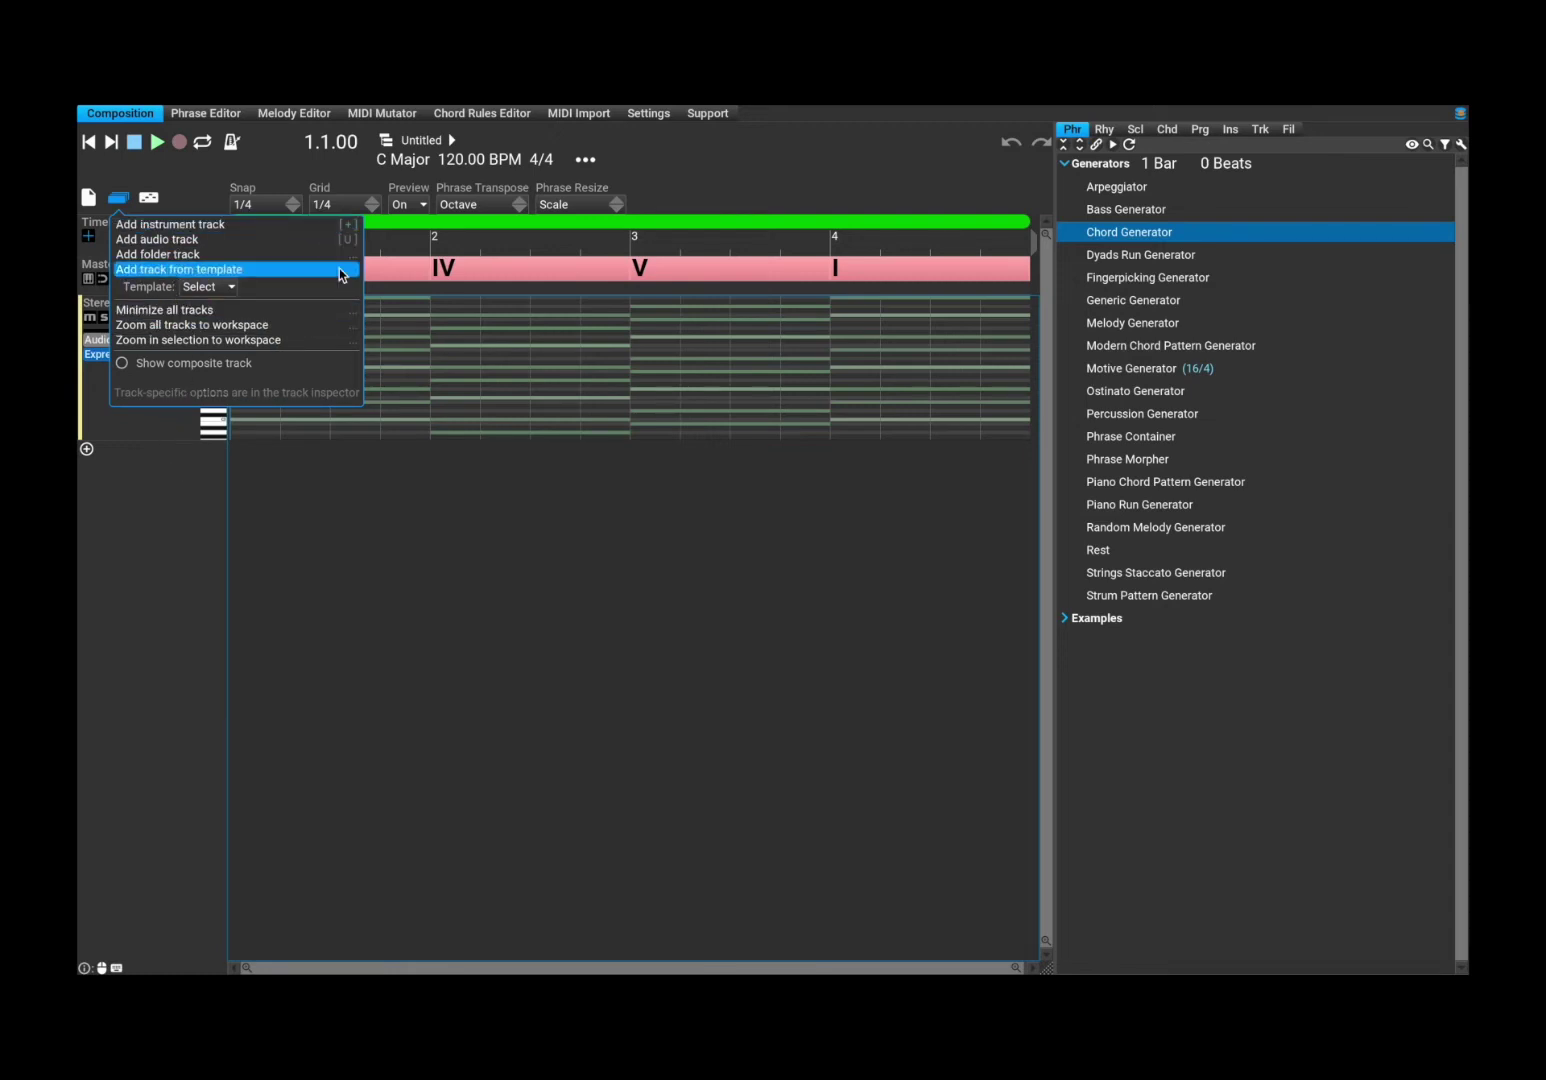
pyautogui.click(149, 484)
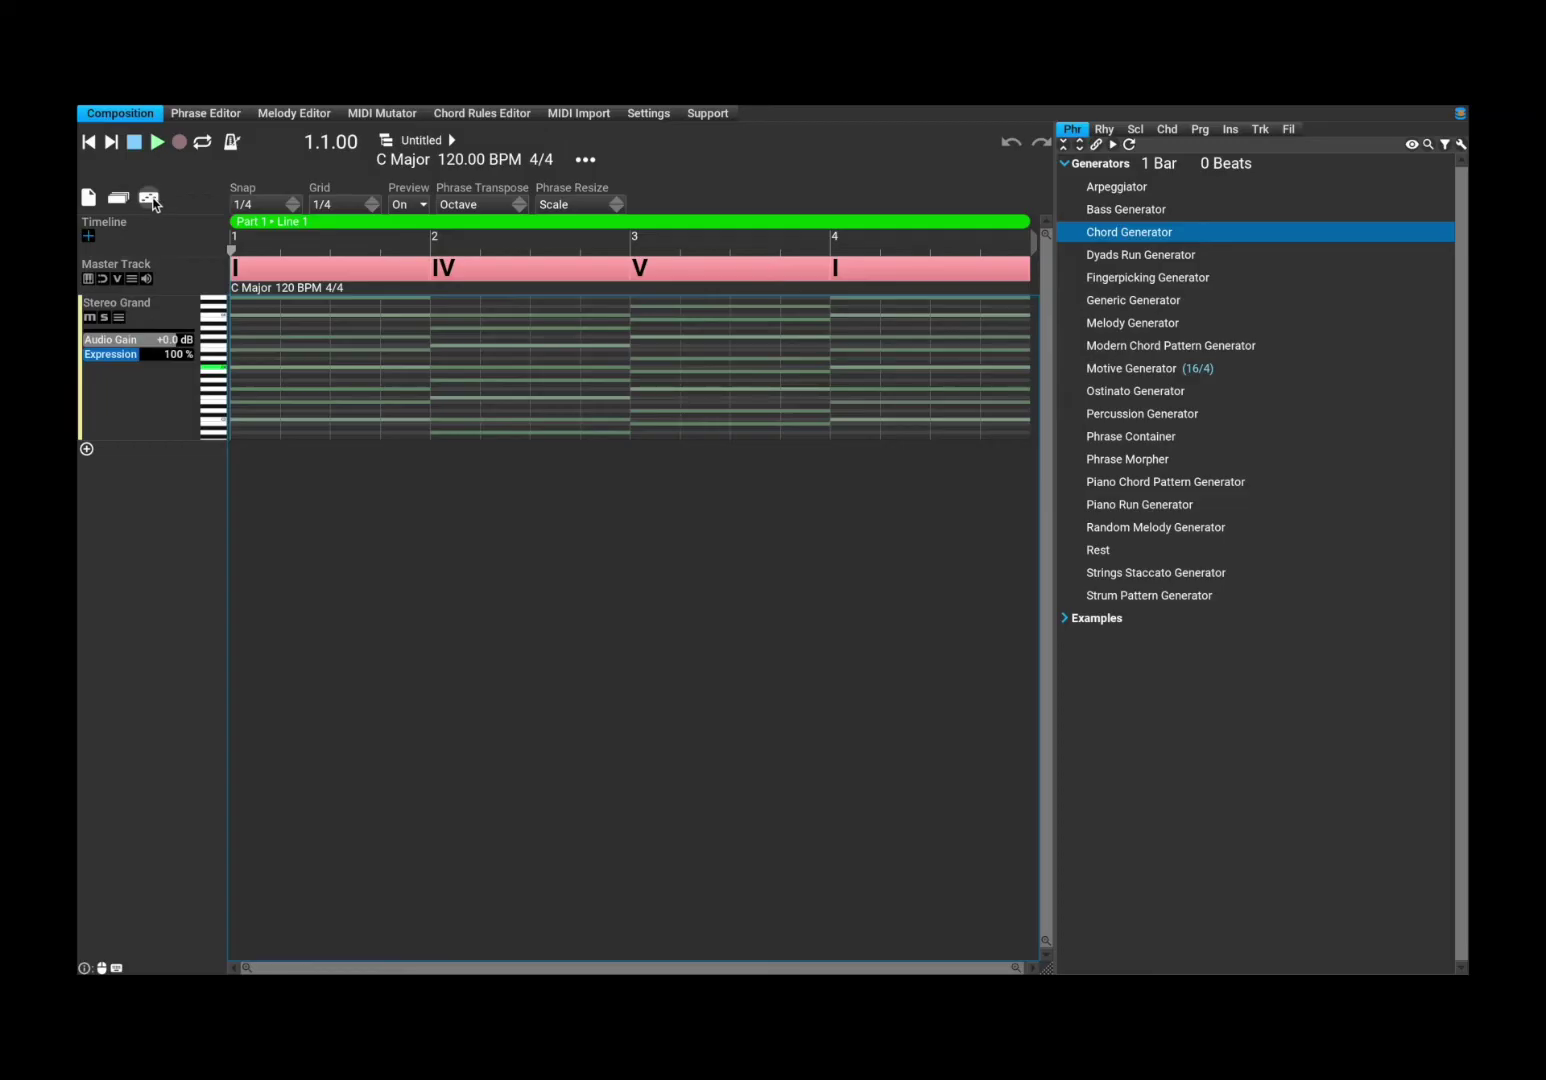
pyautogui.click(149, 198)
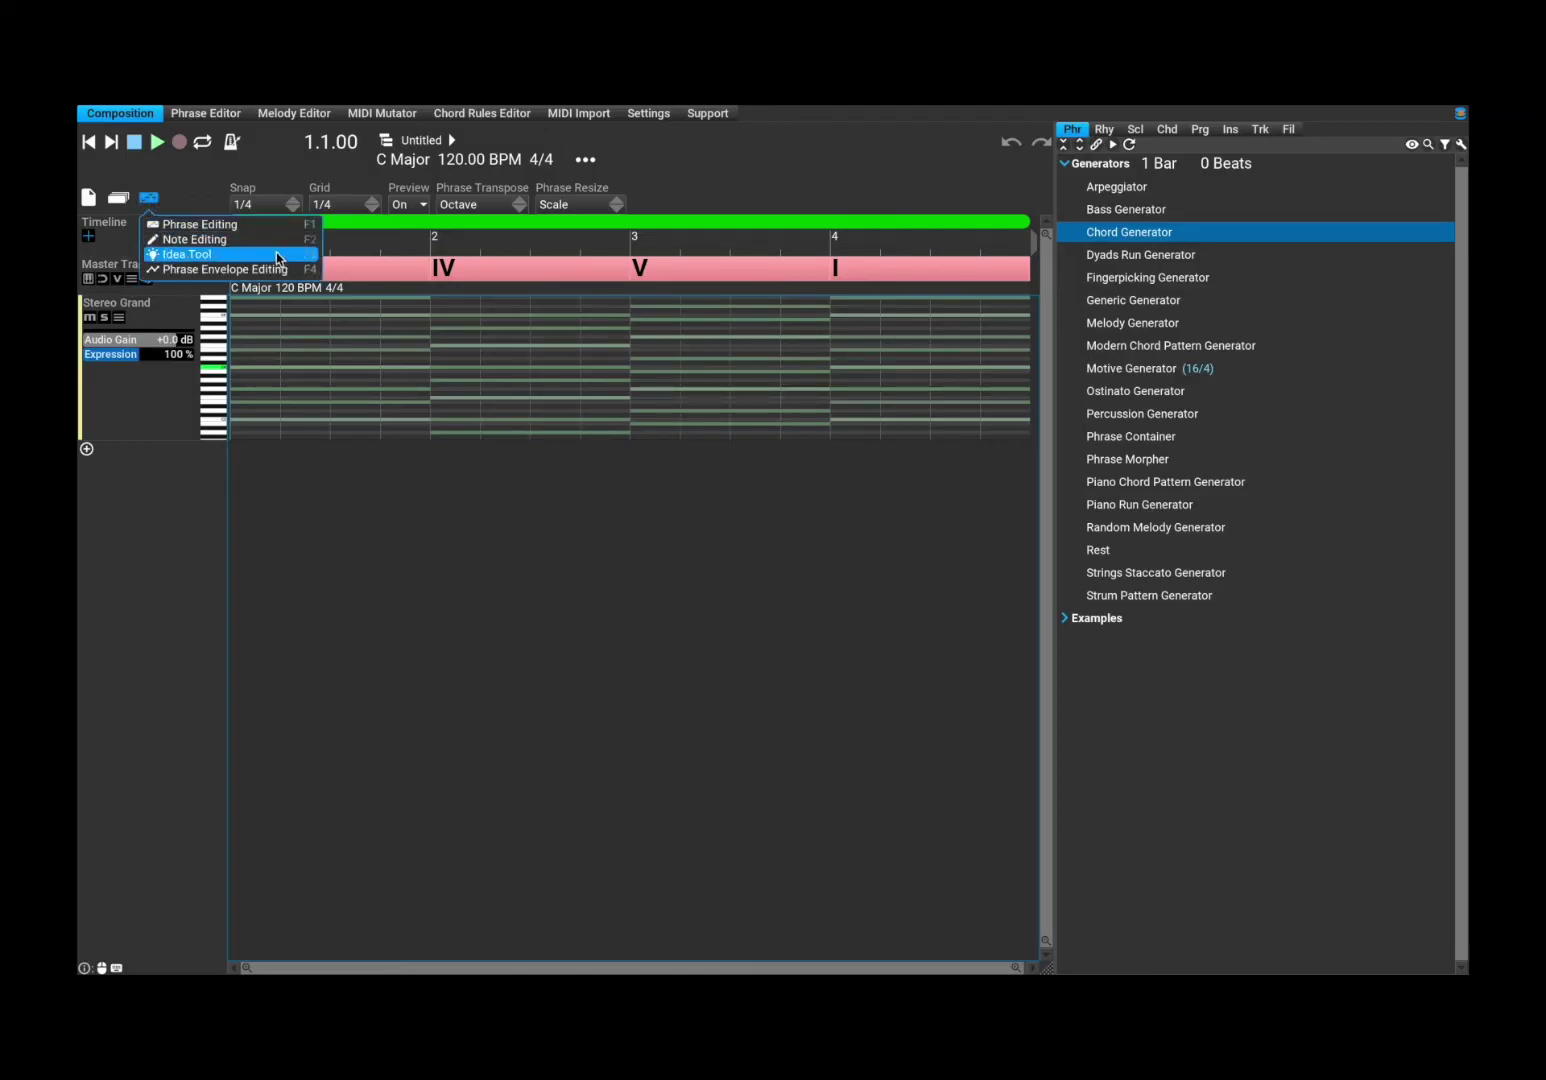
pyautogui.click(160, 503)
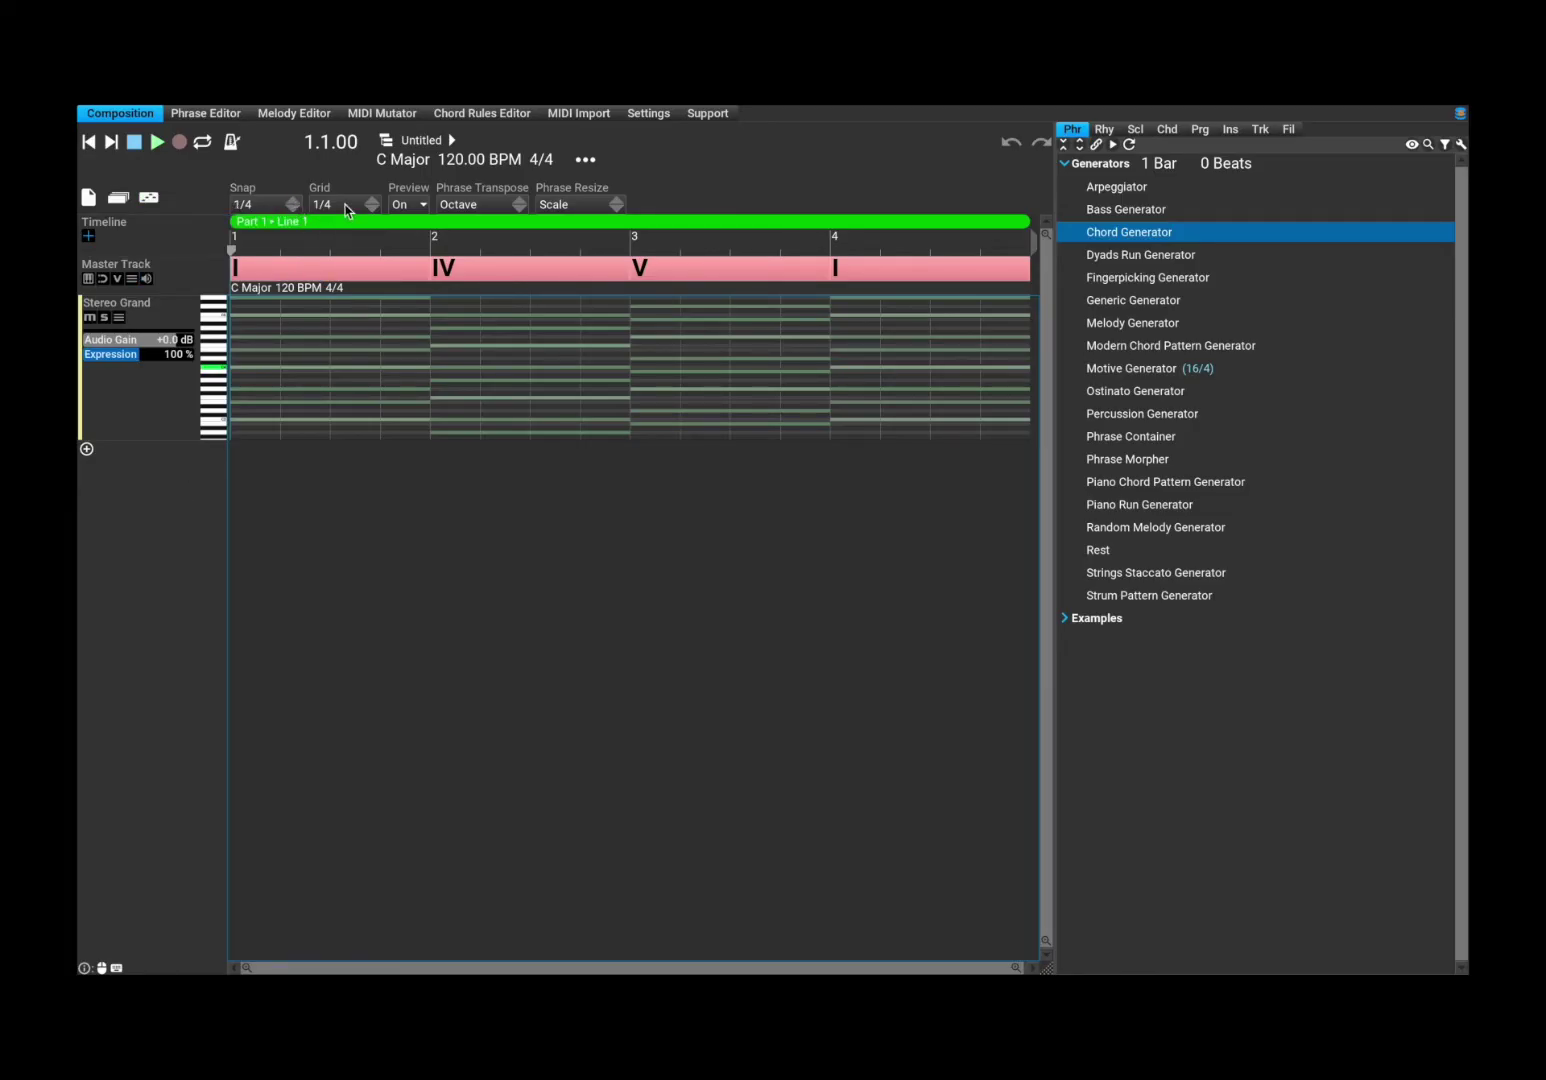
# Switch Phrase Transpose from Octave to Notes, leaving Phrase Resize on Scale.
pyautogui.click(512, 210)
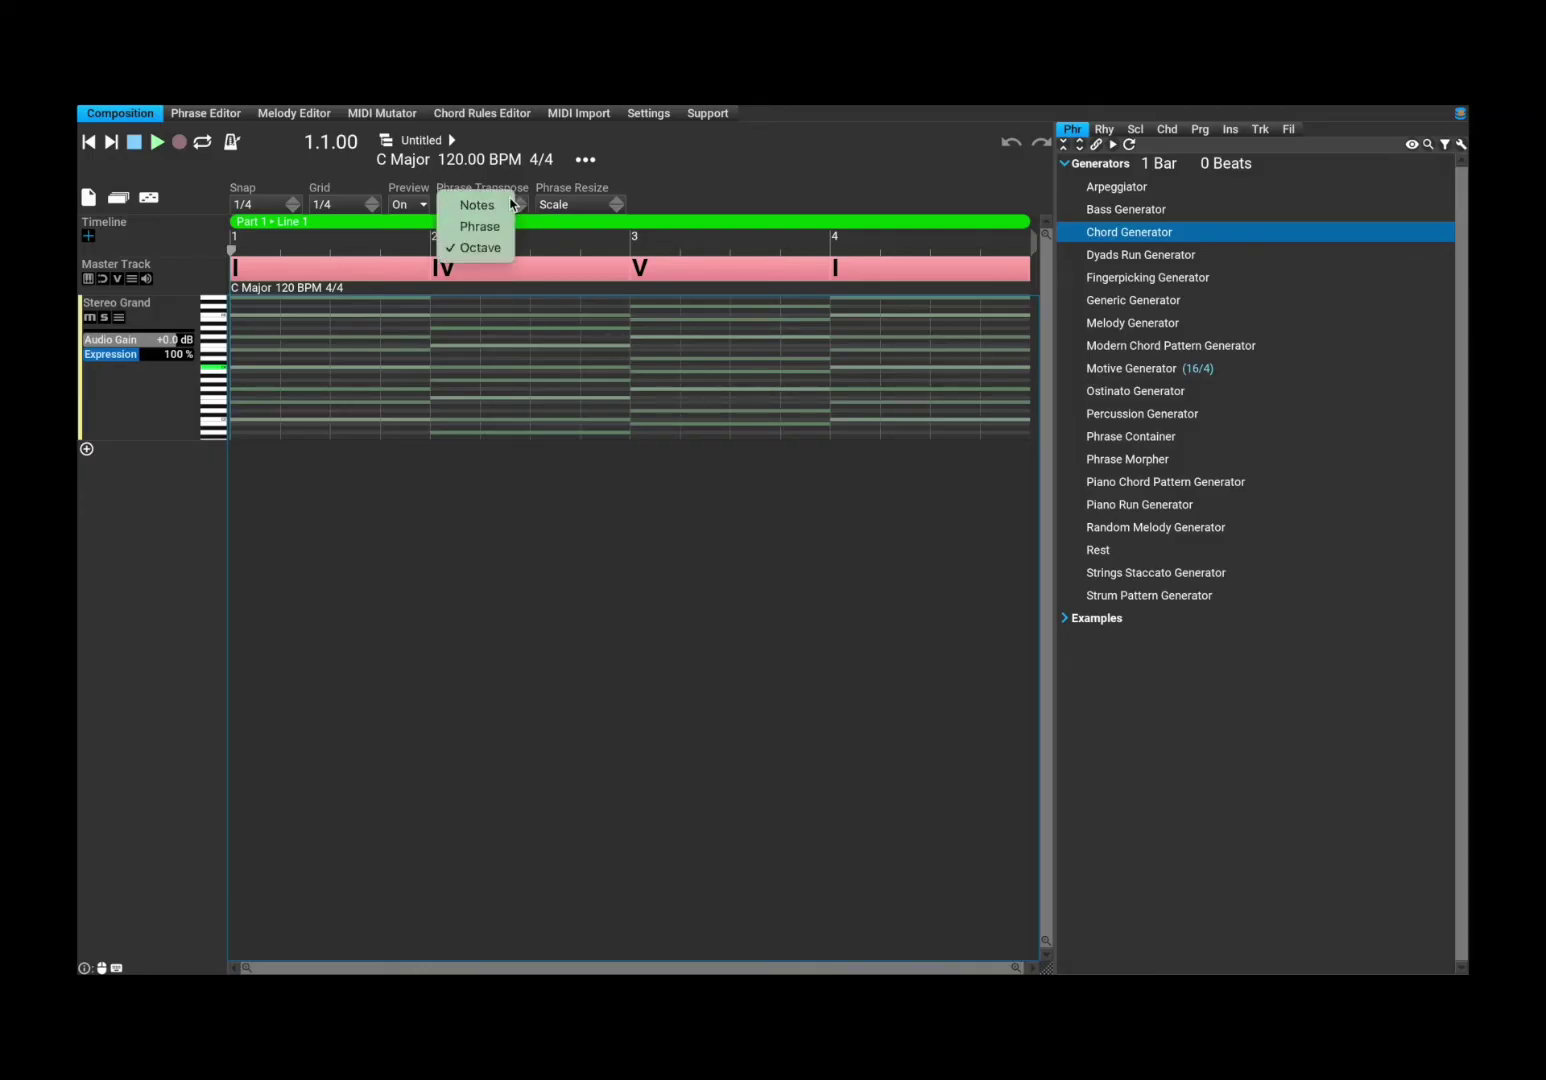
pyautogui.click(505, 201)
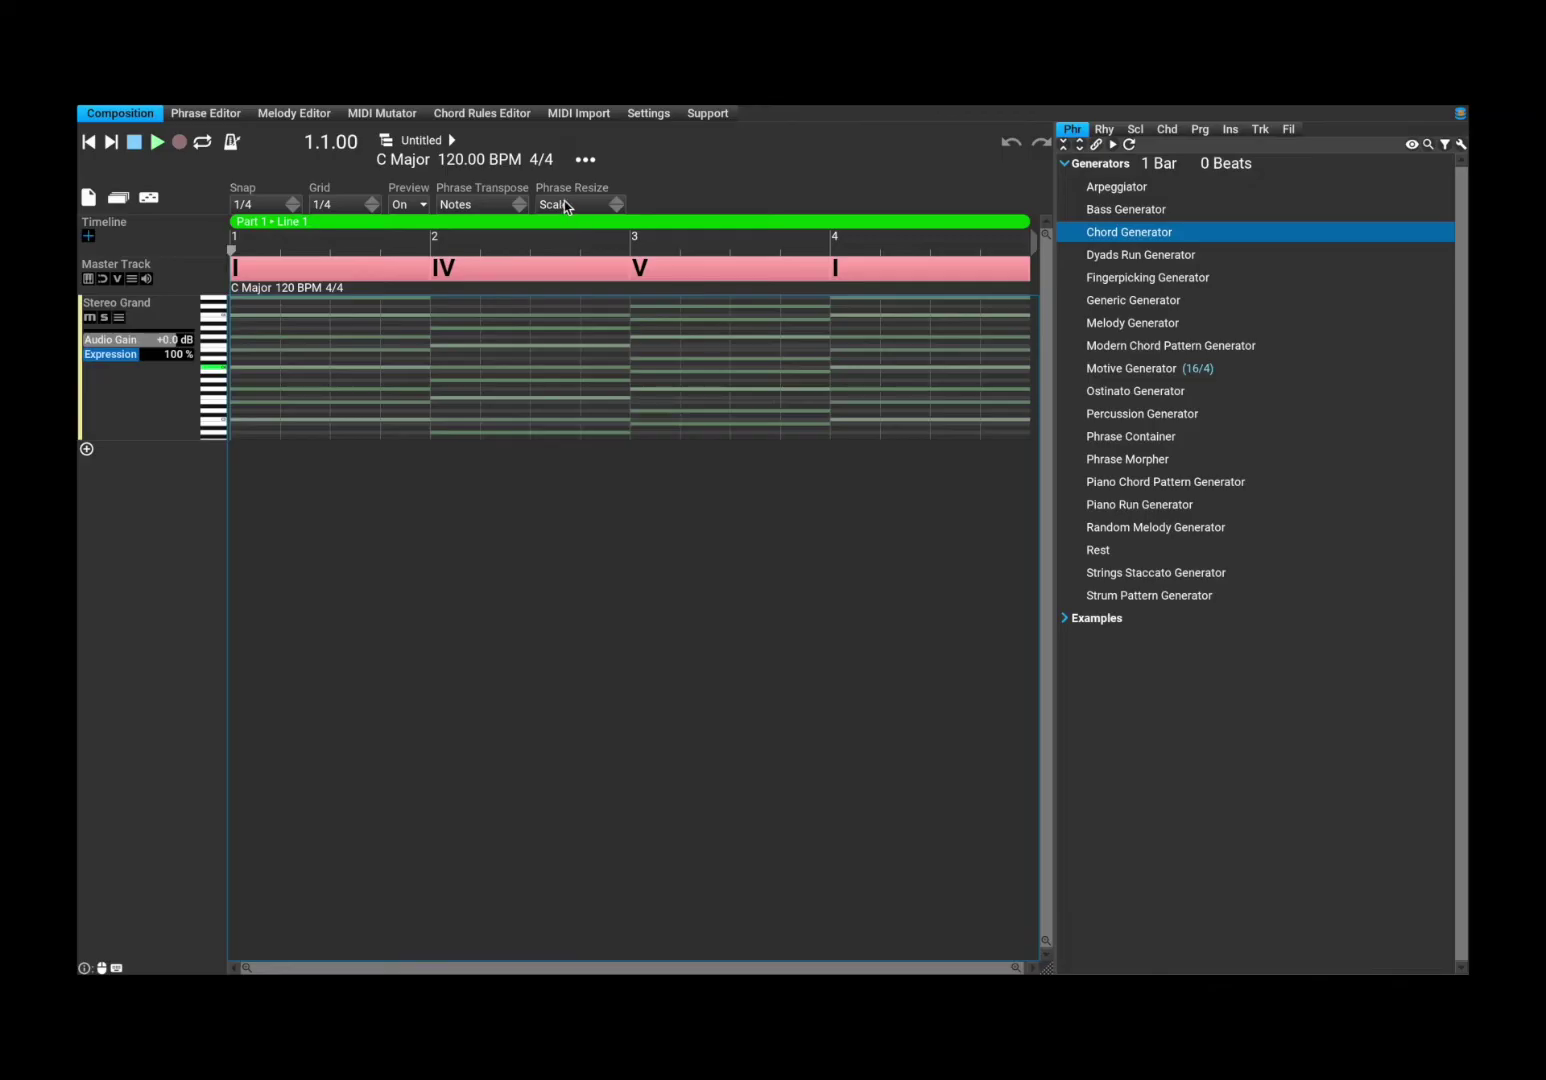
pyautogui.click(604, 207)
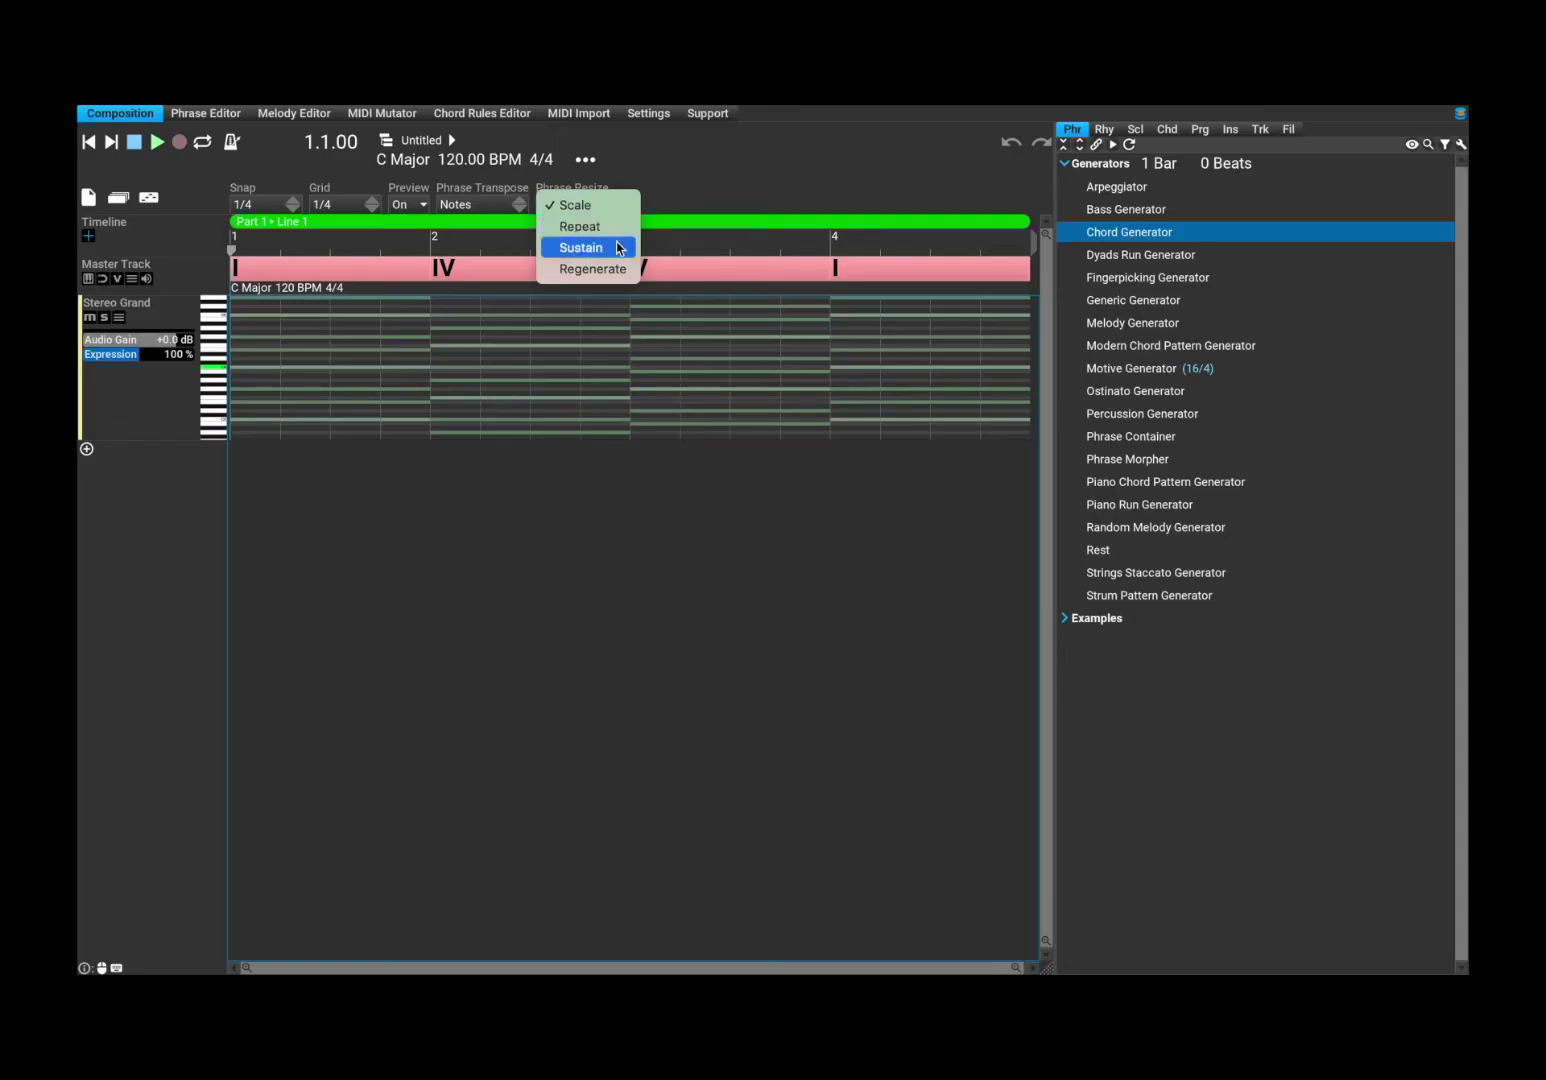
pyautogui.click(680, 198)
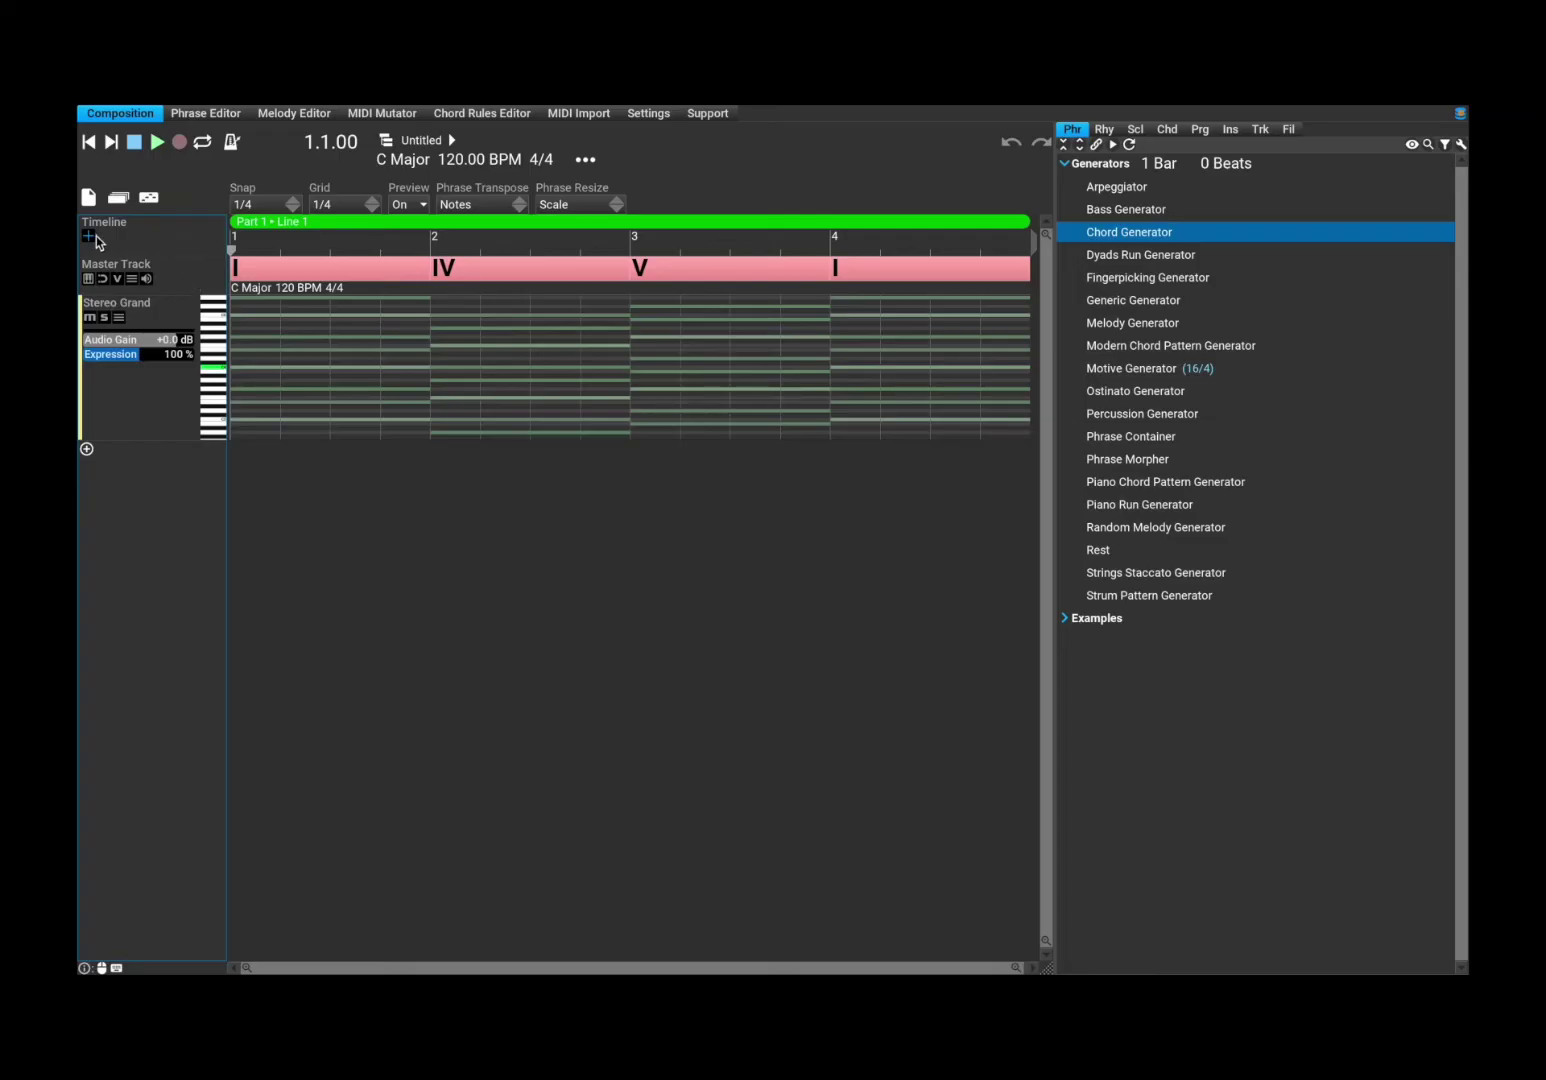
# Enlarge the Stereo Grand track, add a second track, and open the first track's settings.
pyautogui.scroll(-1, 87, 240)
pyautogui.scroll(1, 140, 229)
pyautogui.moveTo(162, 437)
pyautogui.mouseDown()
pyautogui.moveTo(160, 530)
pyautogui.moveTo(159, 383)
pyautogui.moveTo(183, 457)
pyautogui.moveTo(180, 398)
pyautogui.moveTo(184, 420)
pyautogui.mouseUp()
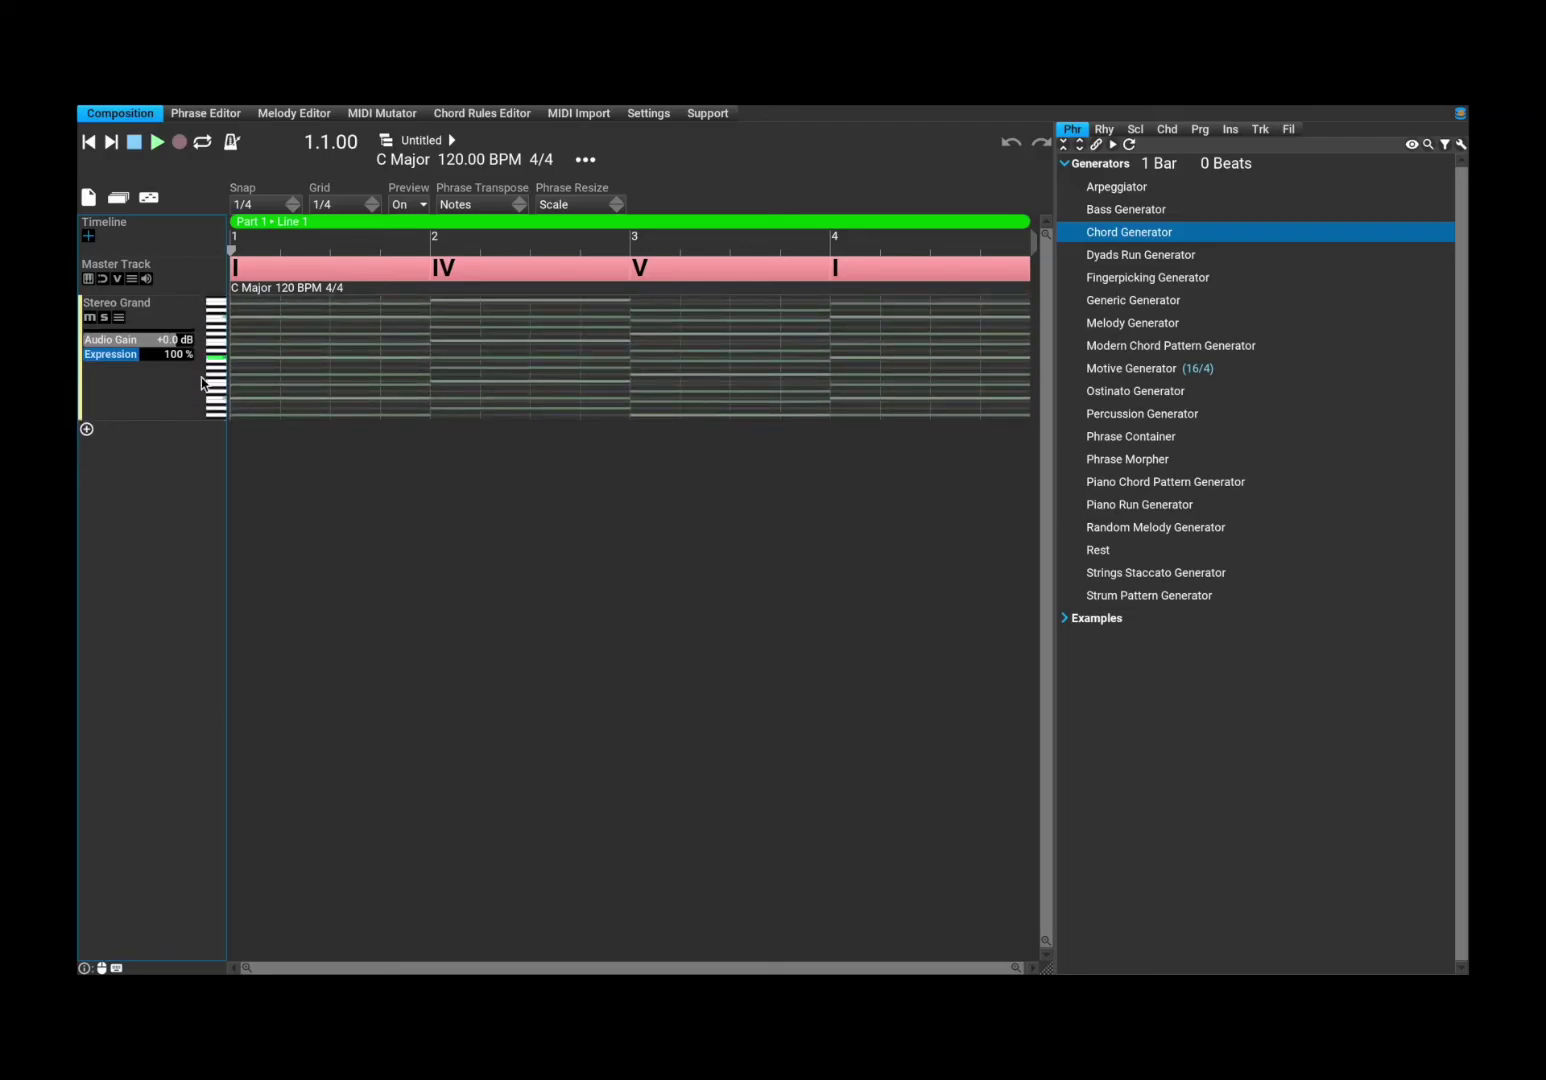
pyautogui.click(87, 430)
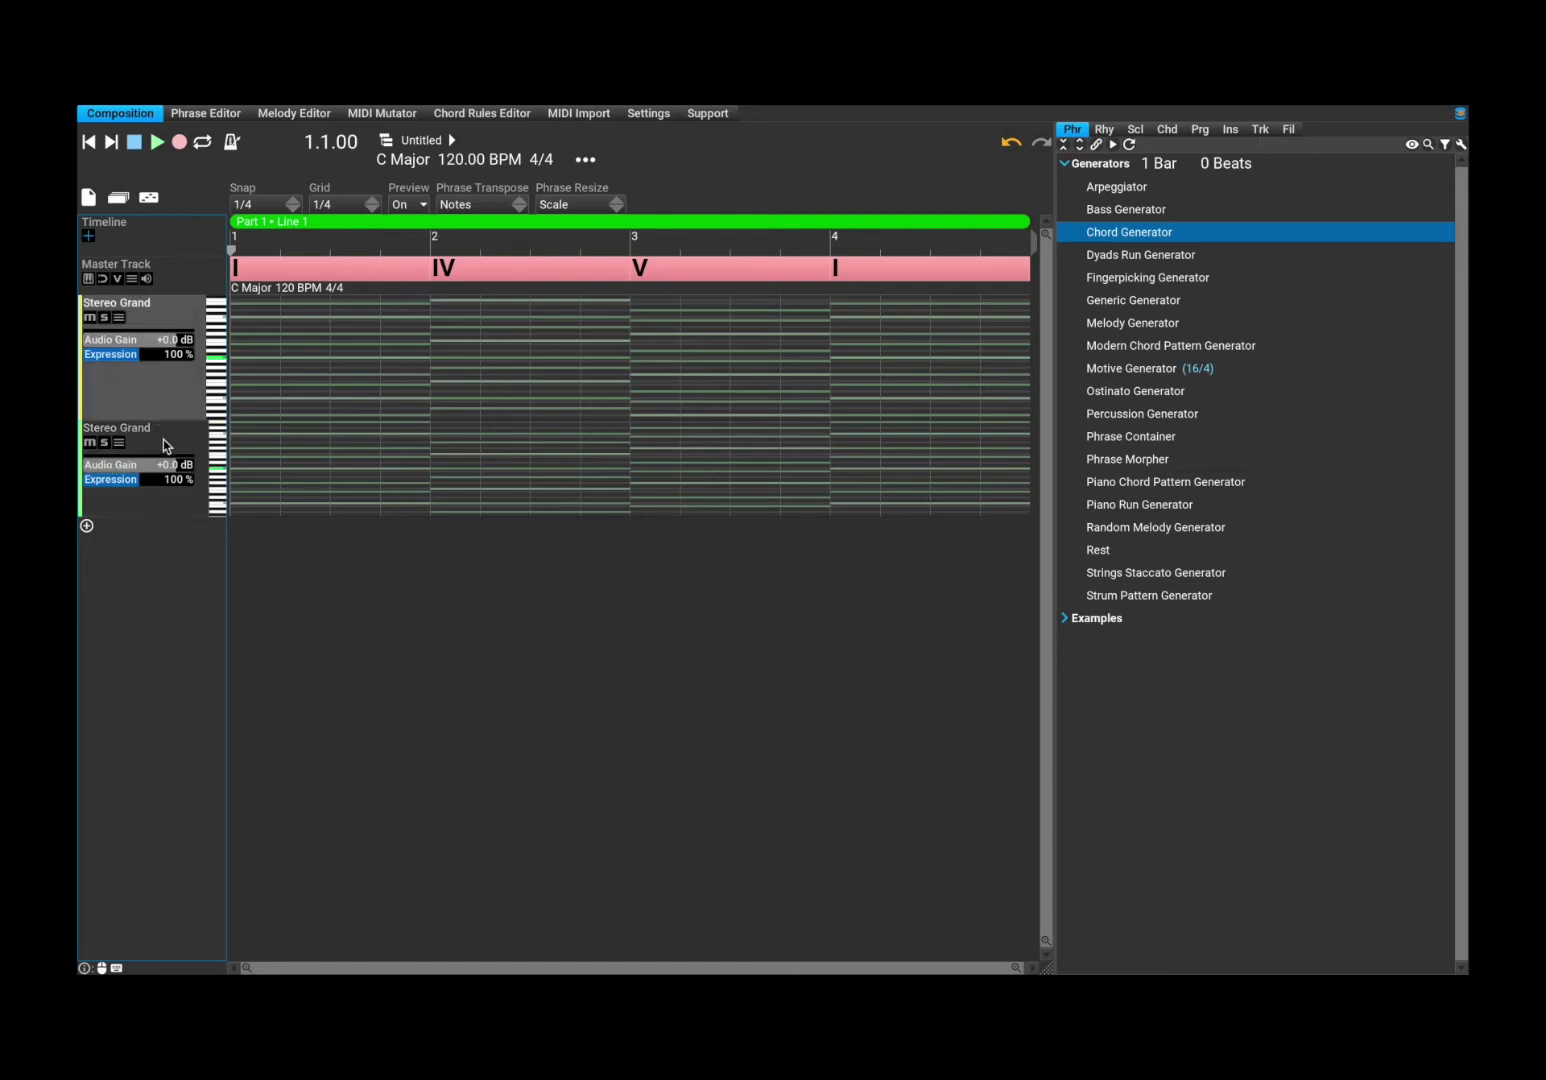
pyautogui.click(175, 399)
pyautogui.doubleClick(145, 386)
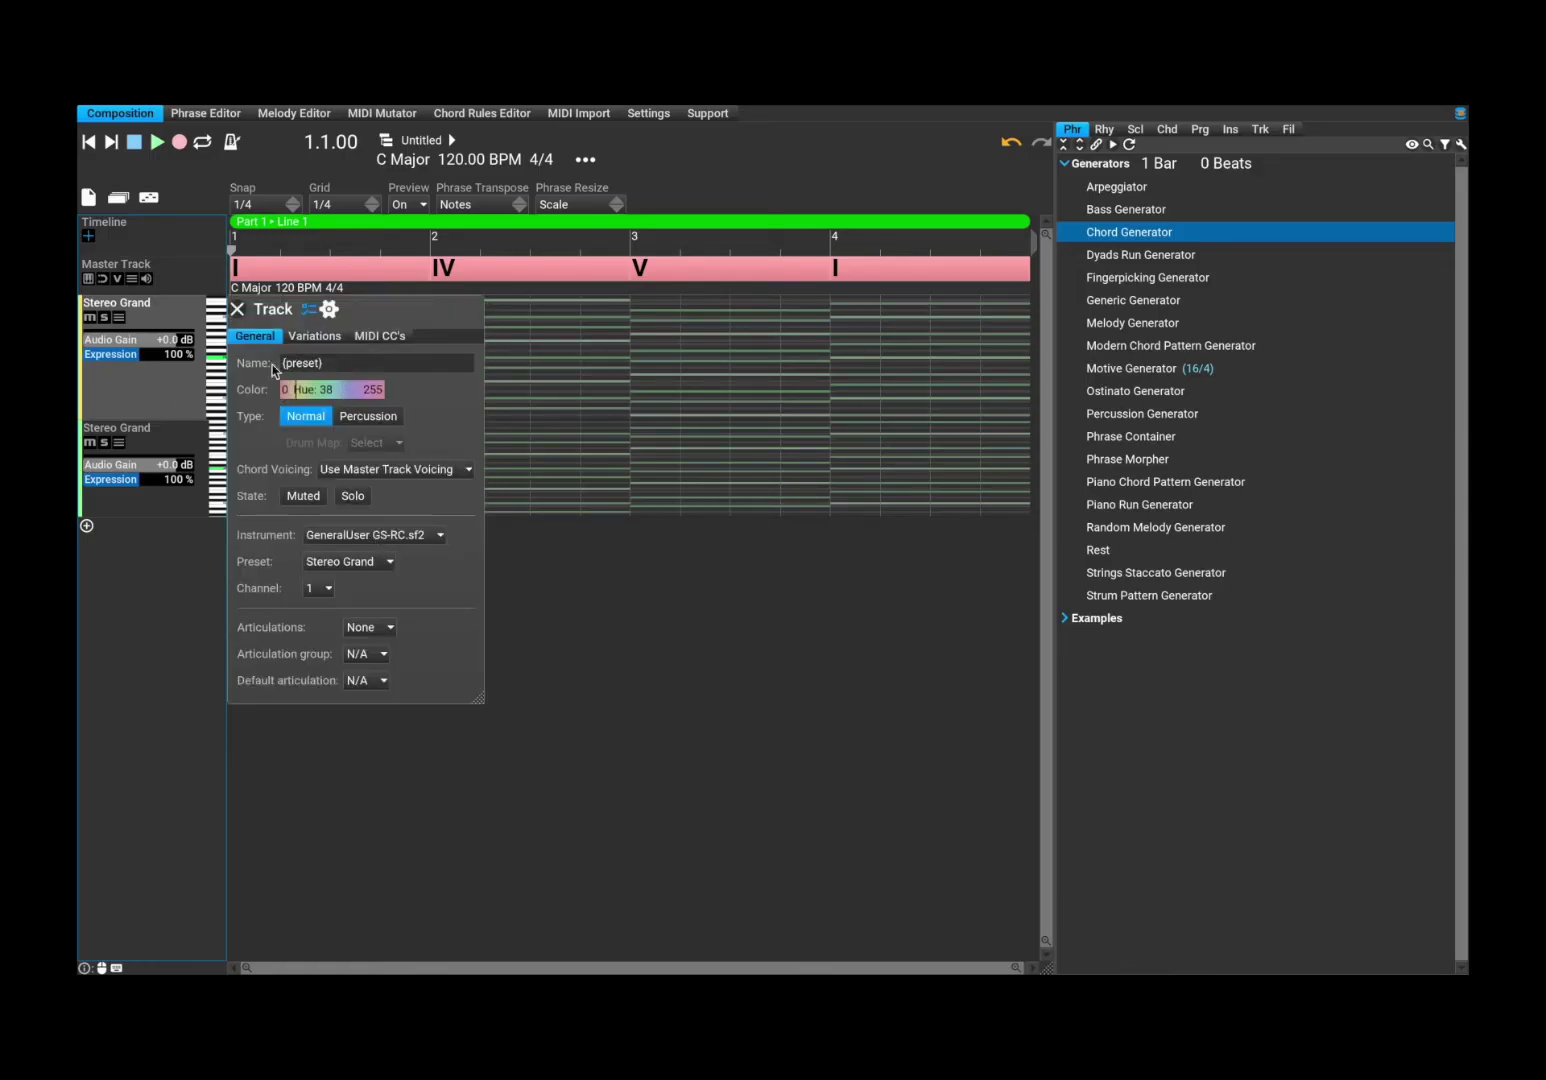
# Look over the Track panel's tabs and set the instrument to Pigments.vst3.
pyautogui.click(308, 338)
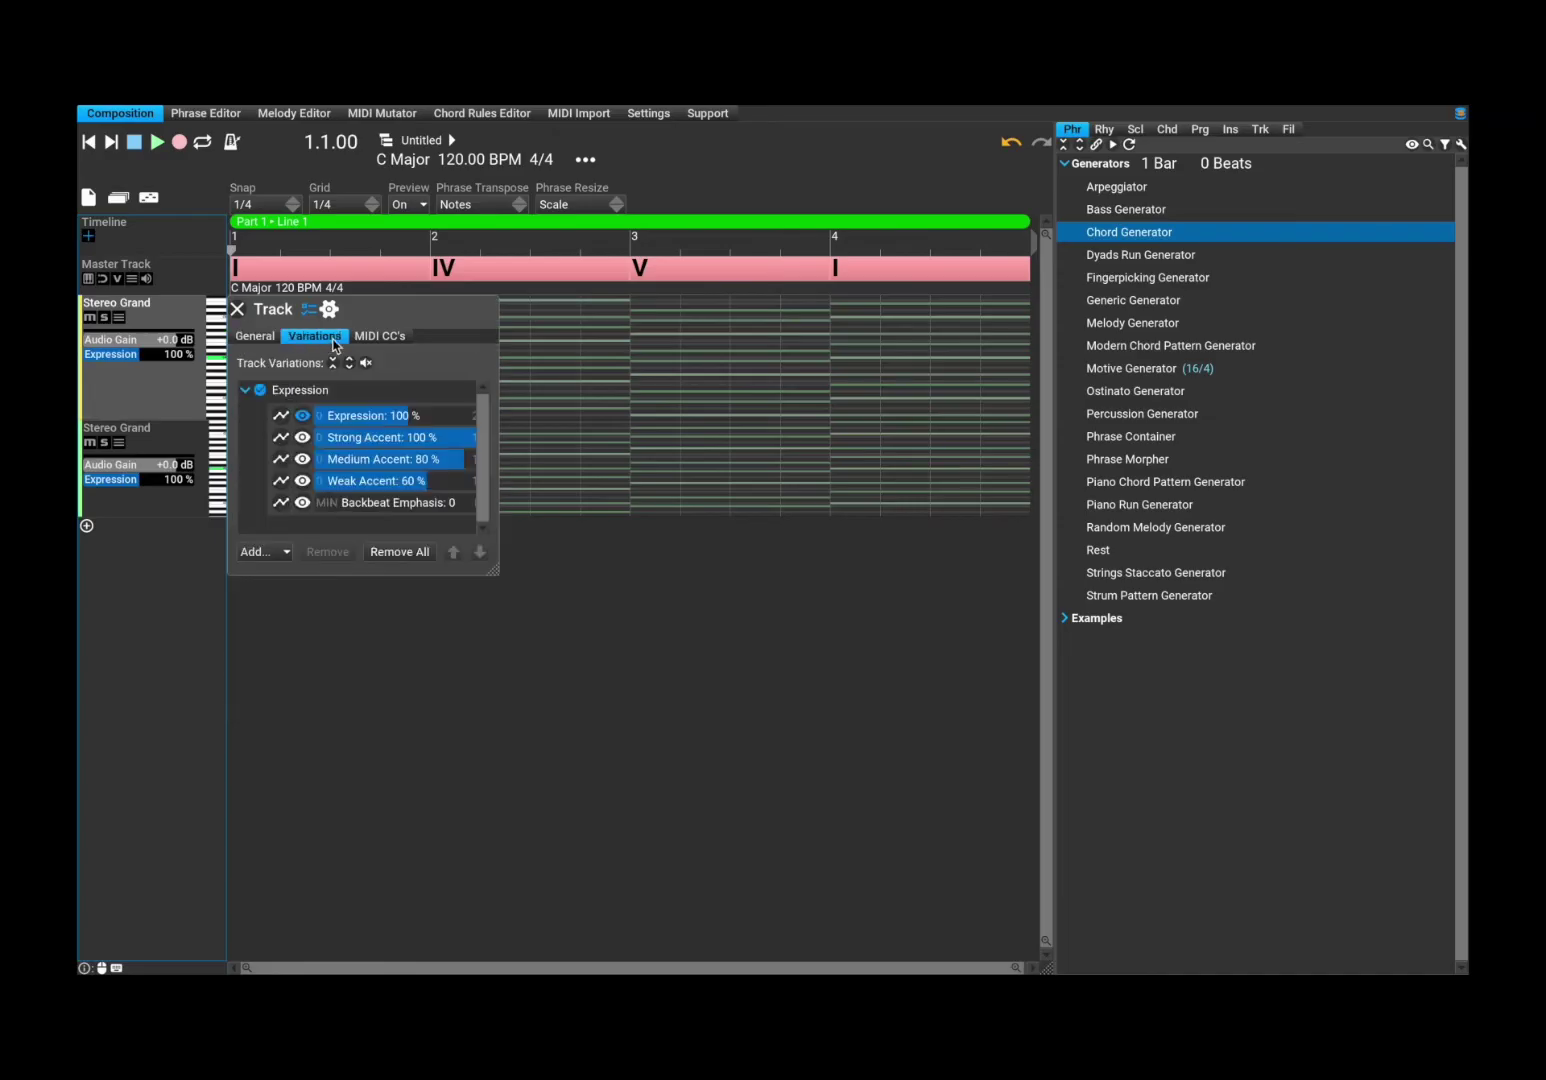
pyautogui.click(400, 338)
pyautogui.click(255, 338)
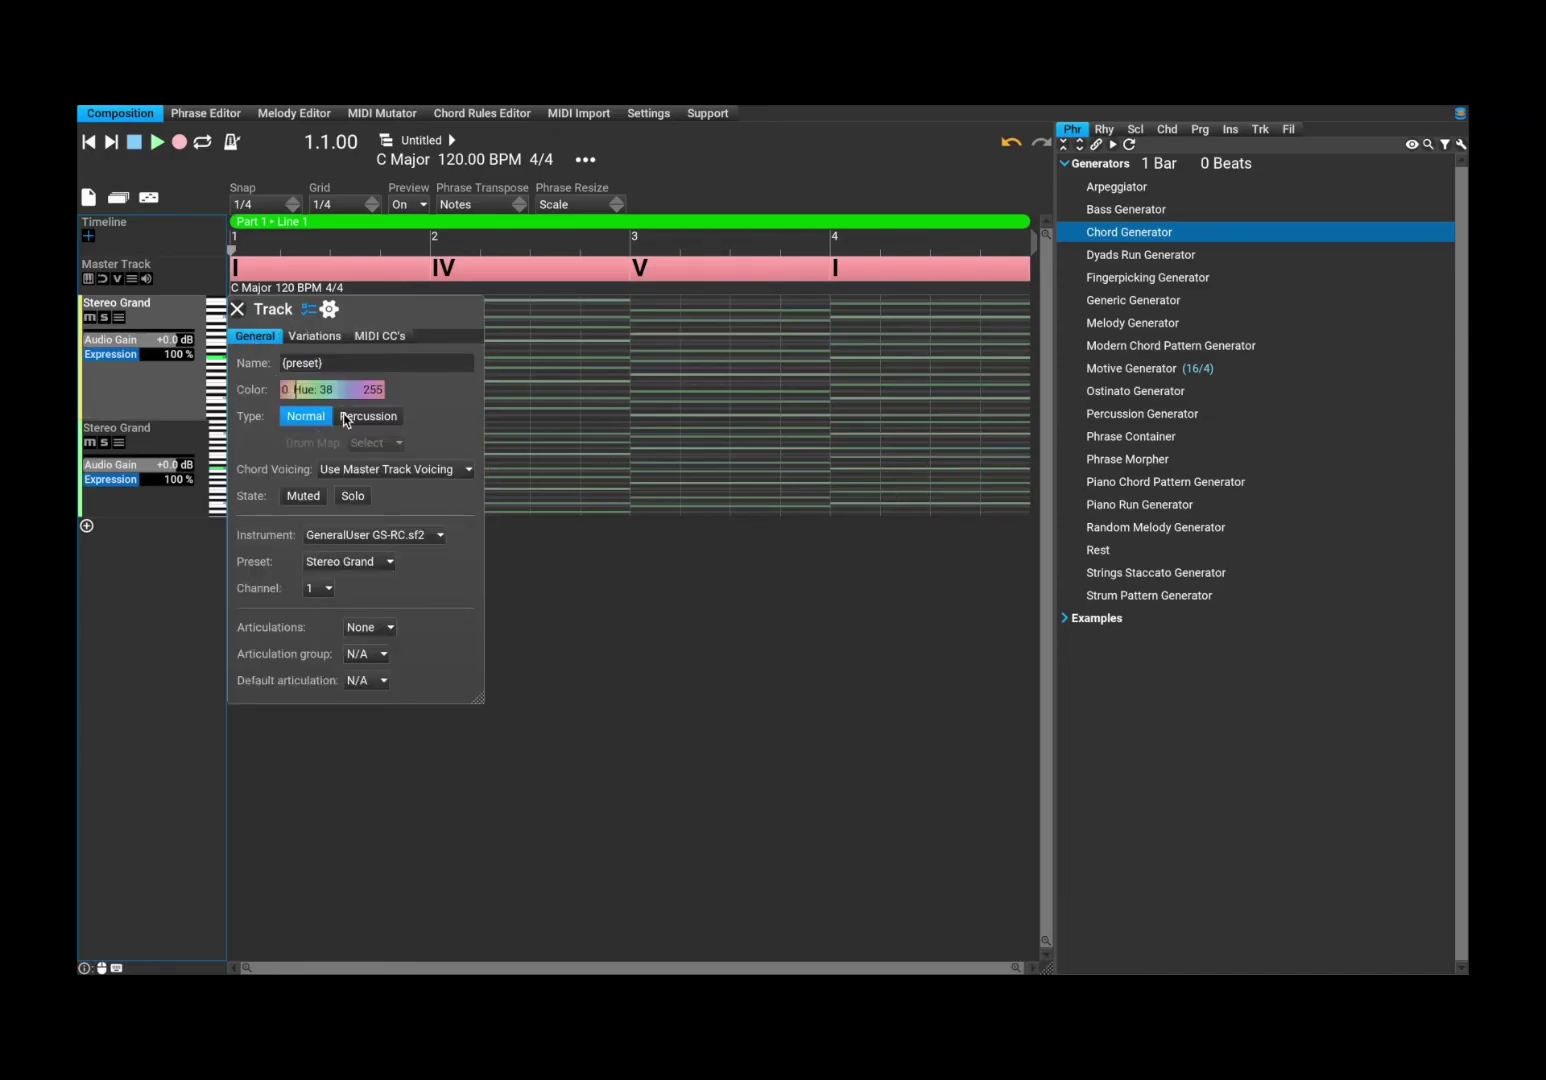
pyautogui.click(381, 538)
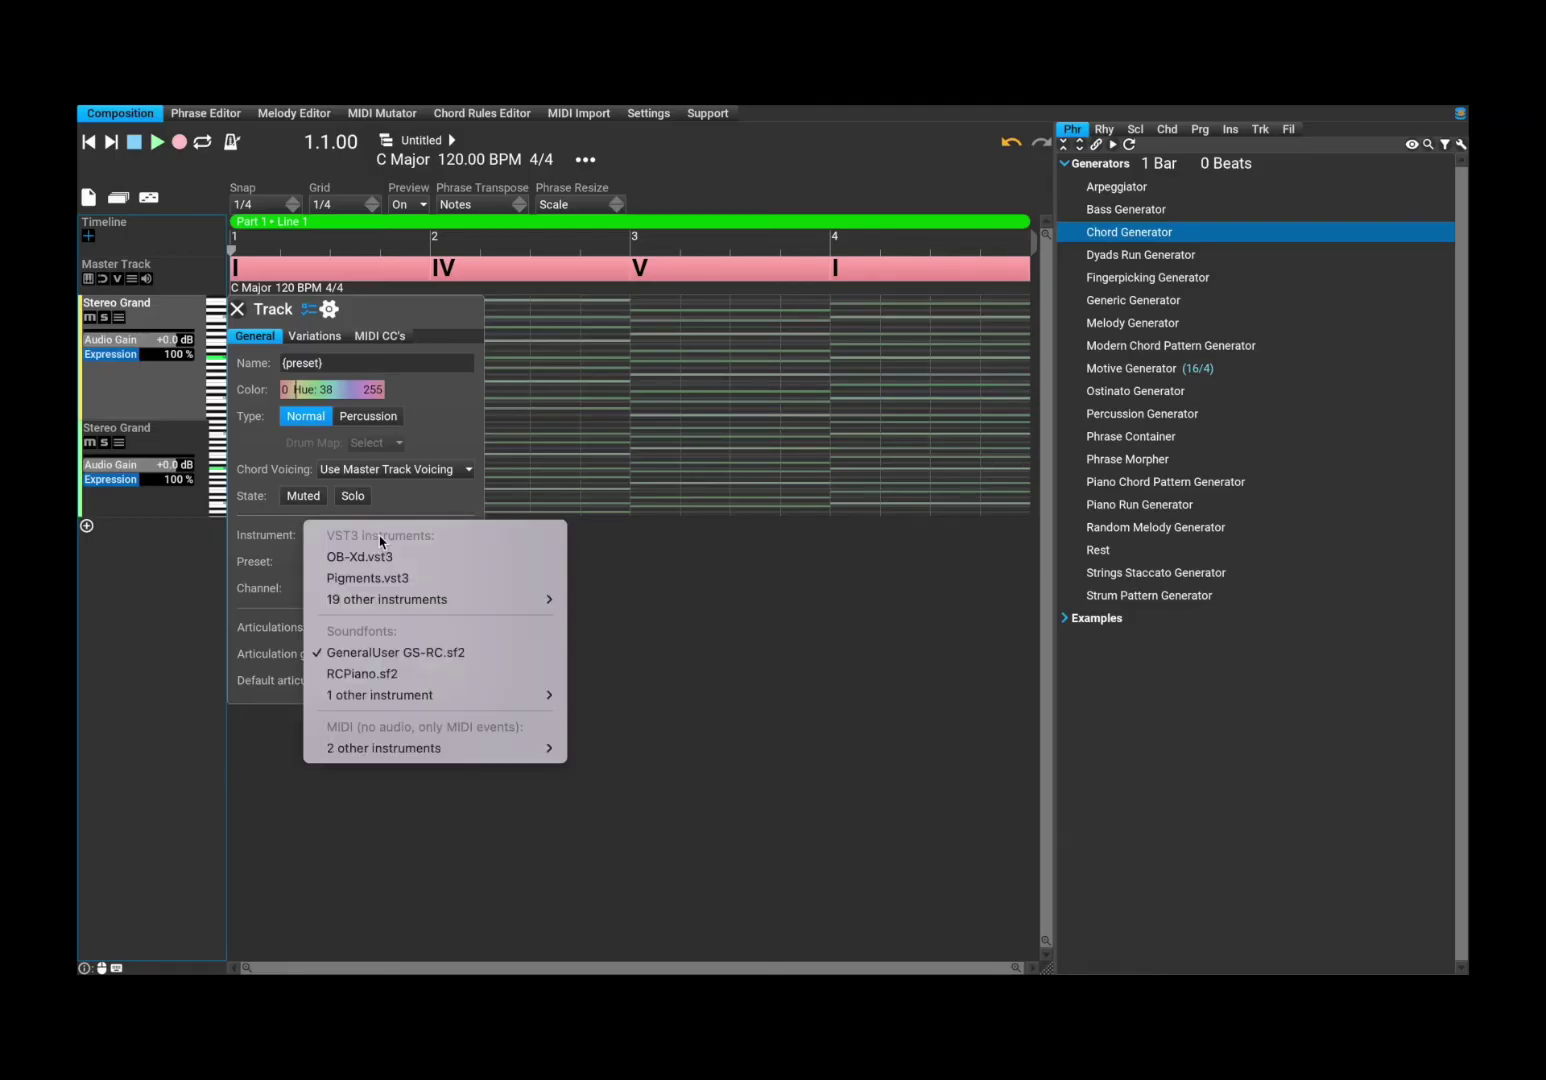
pyautogui.click(480, 580)
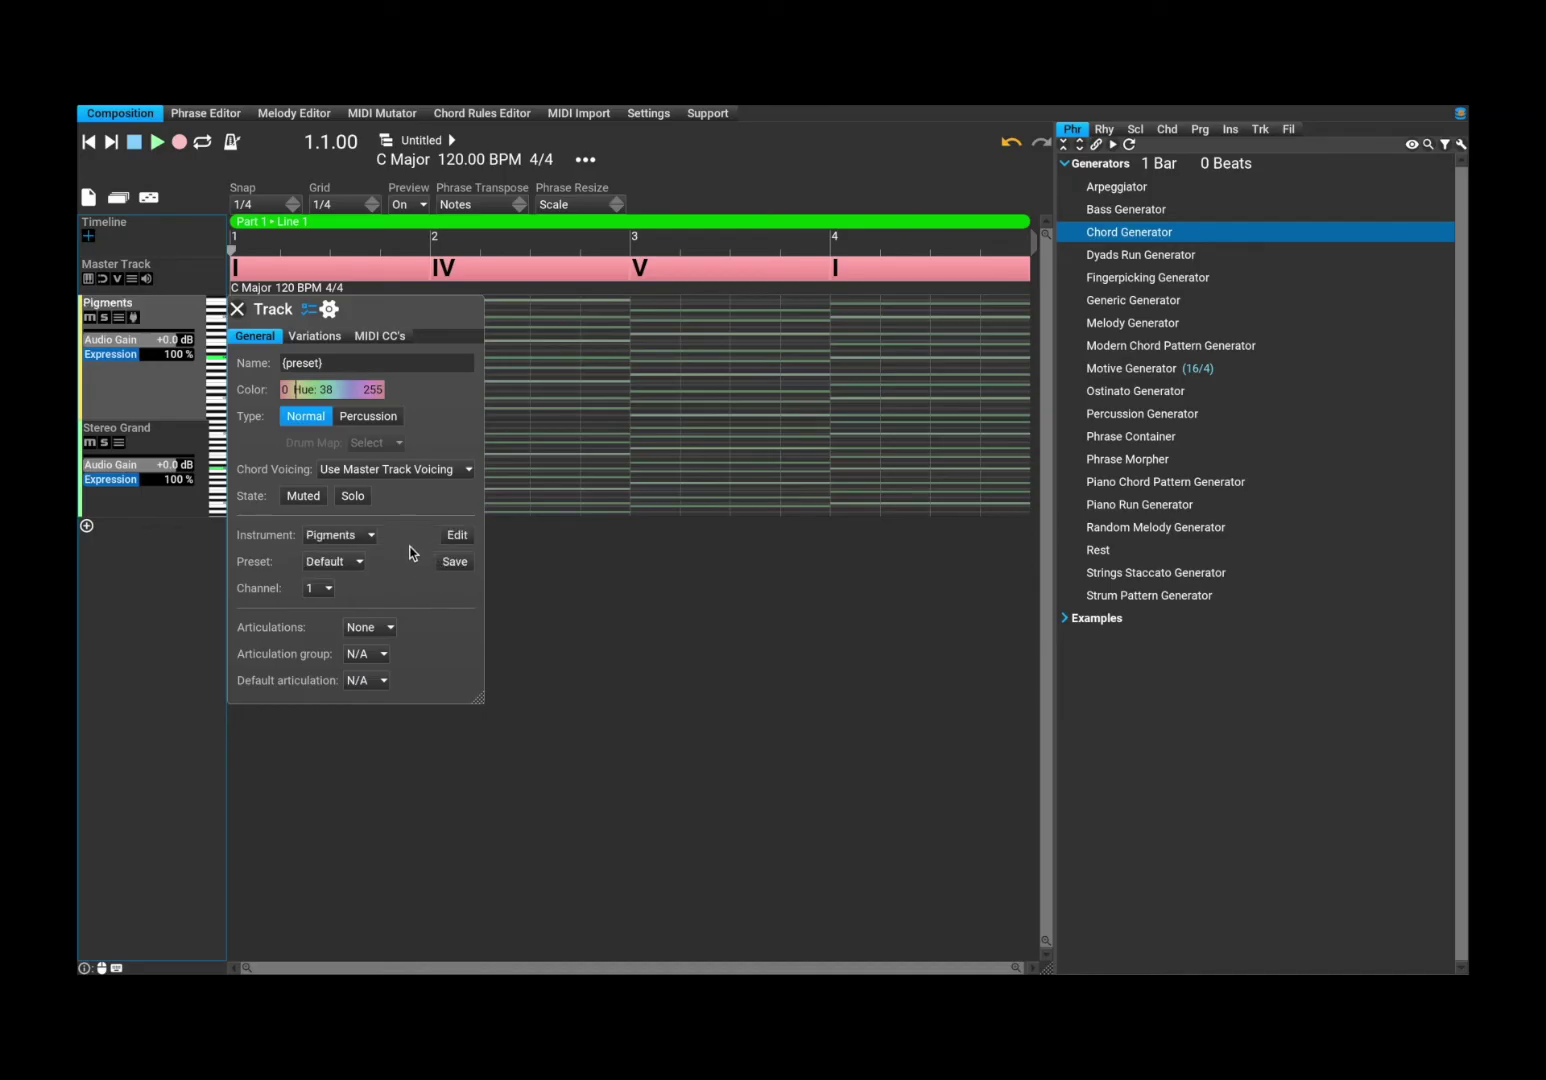
# Preview the Pigments synth editor, then close it and the Track panel.
pyautogui.click(457, 537)
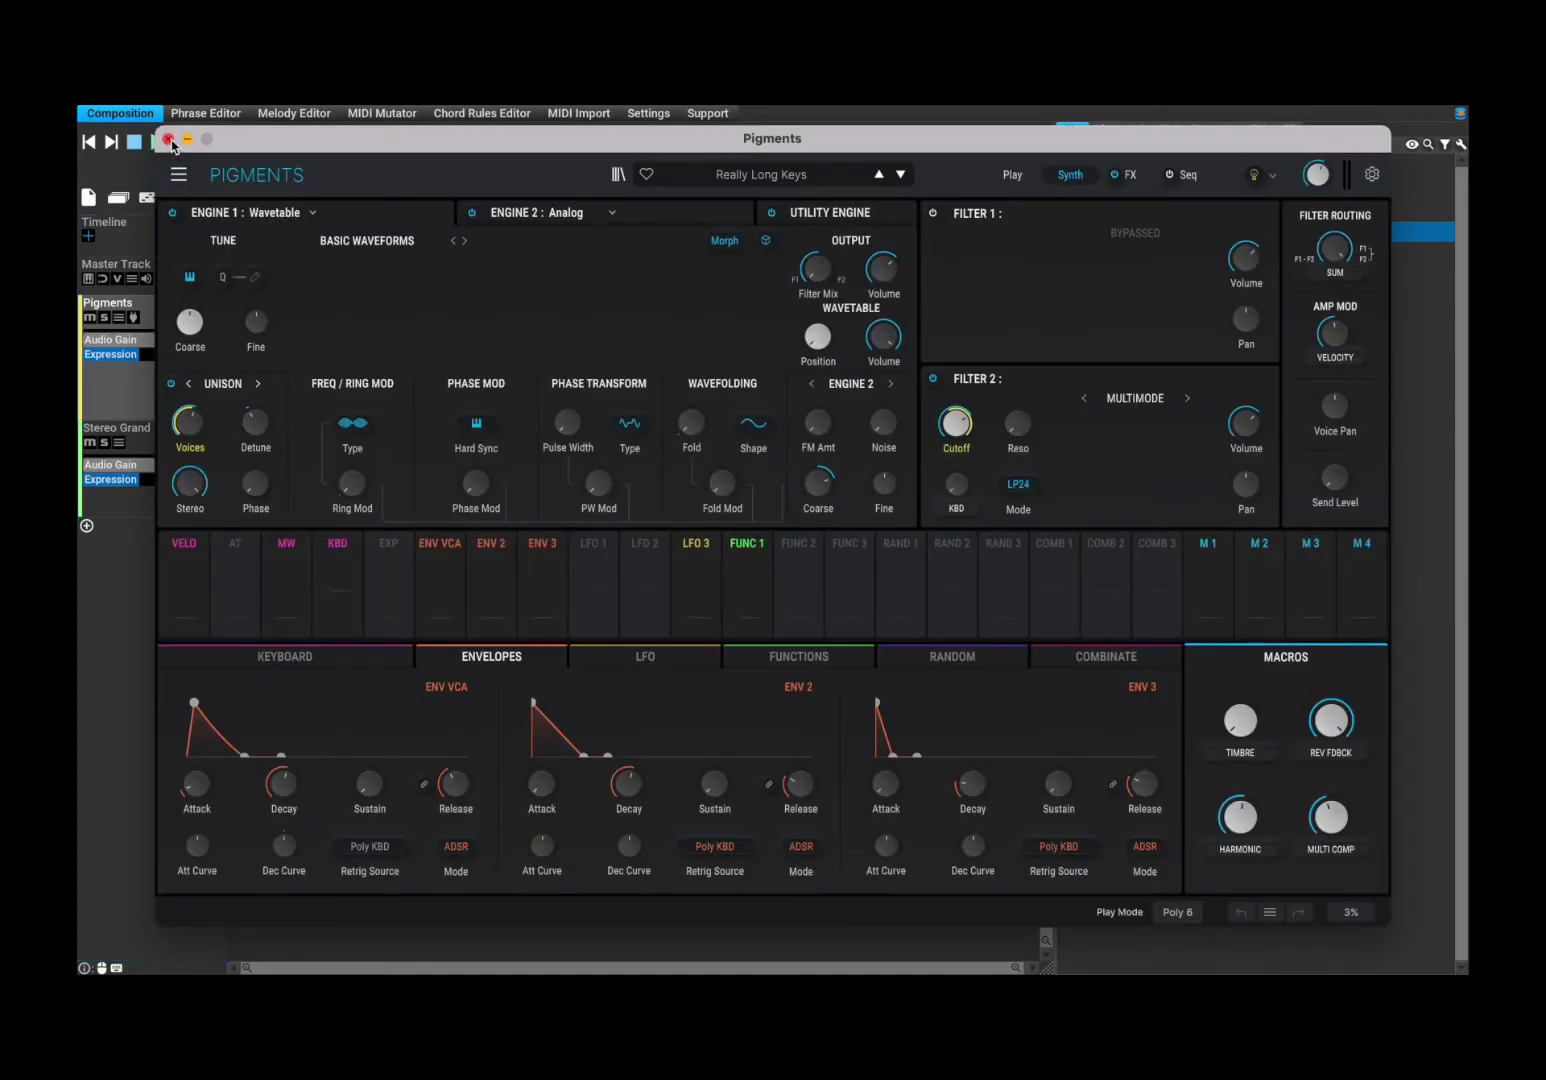
pyautogui.click(169, 140)
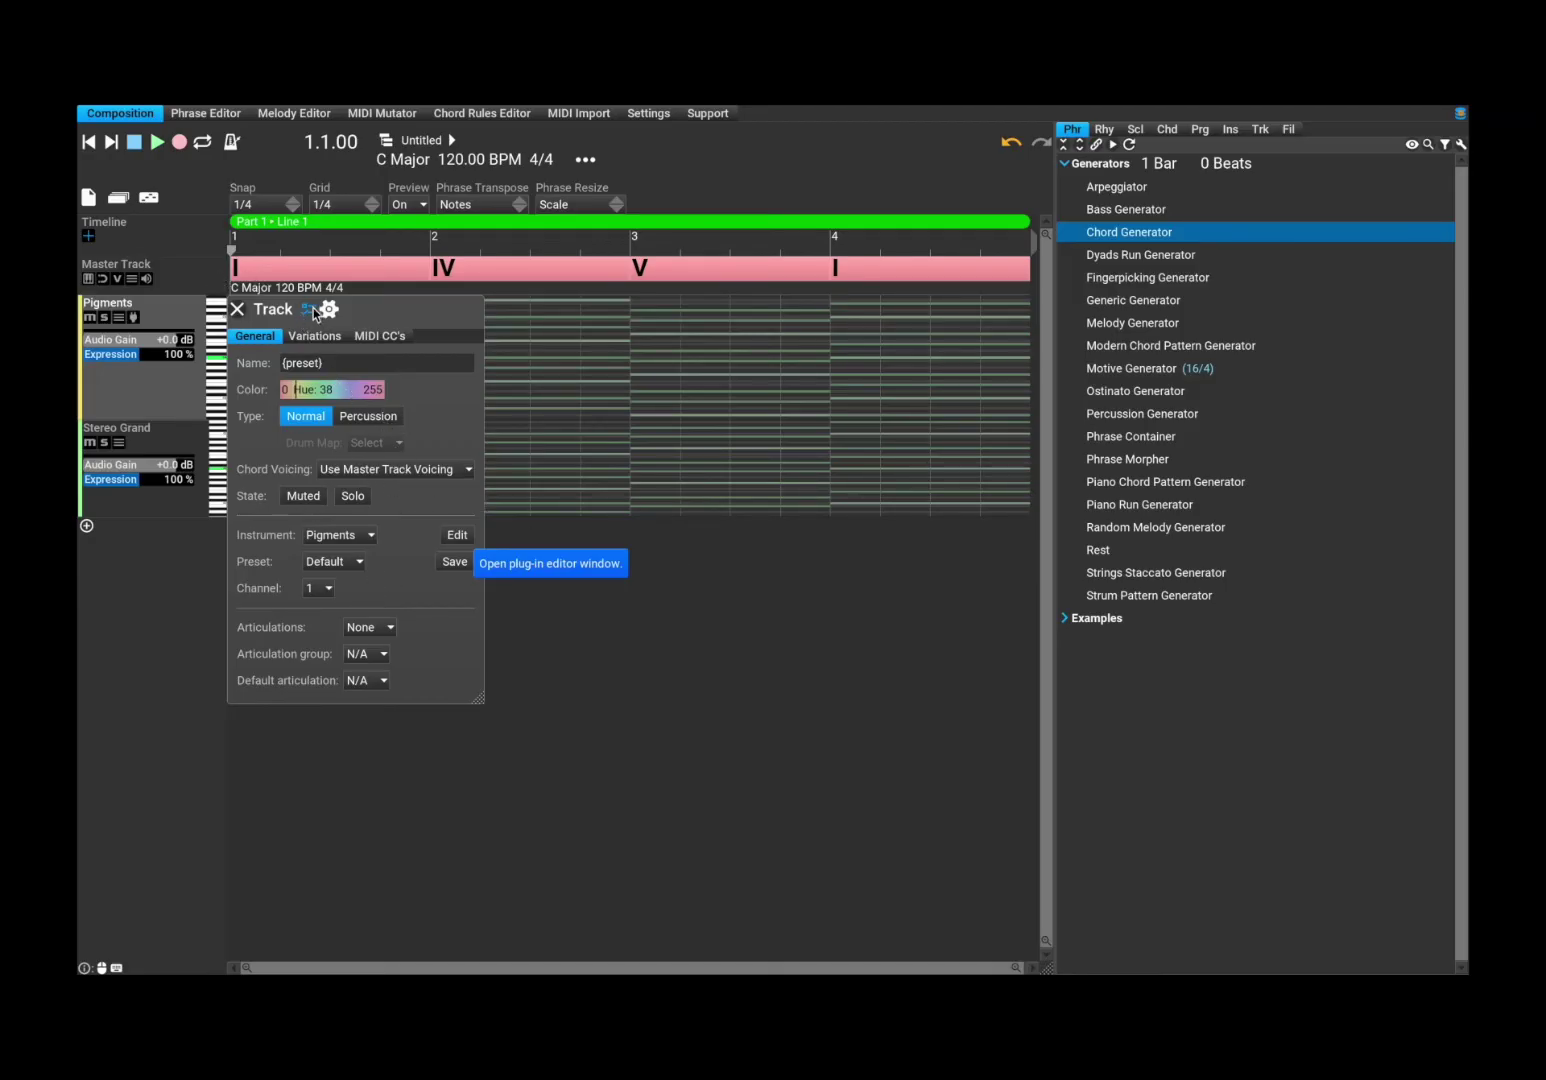
pyautogui.click(330, 310)
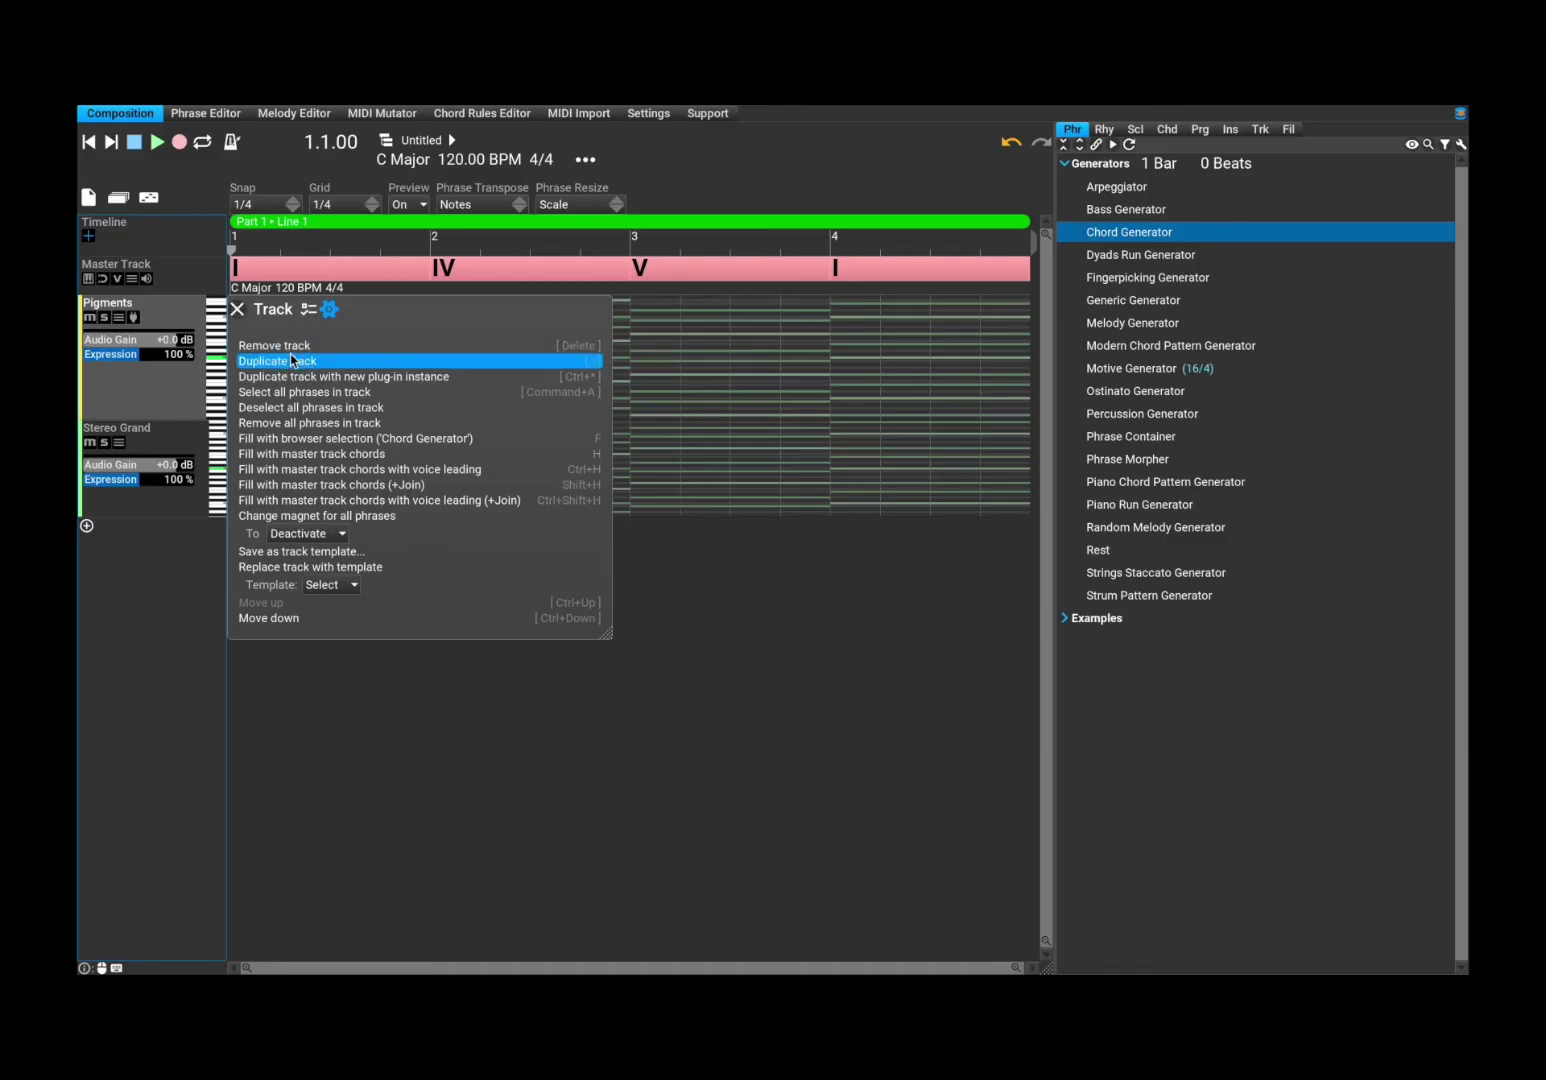
pyautogui.click(238, 310)
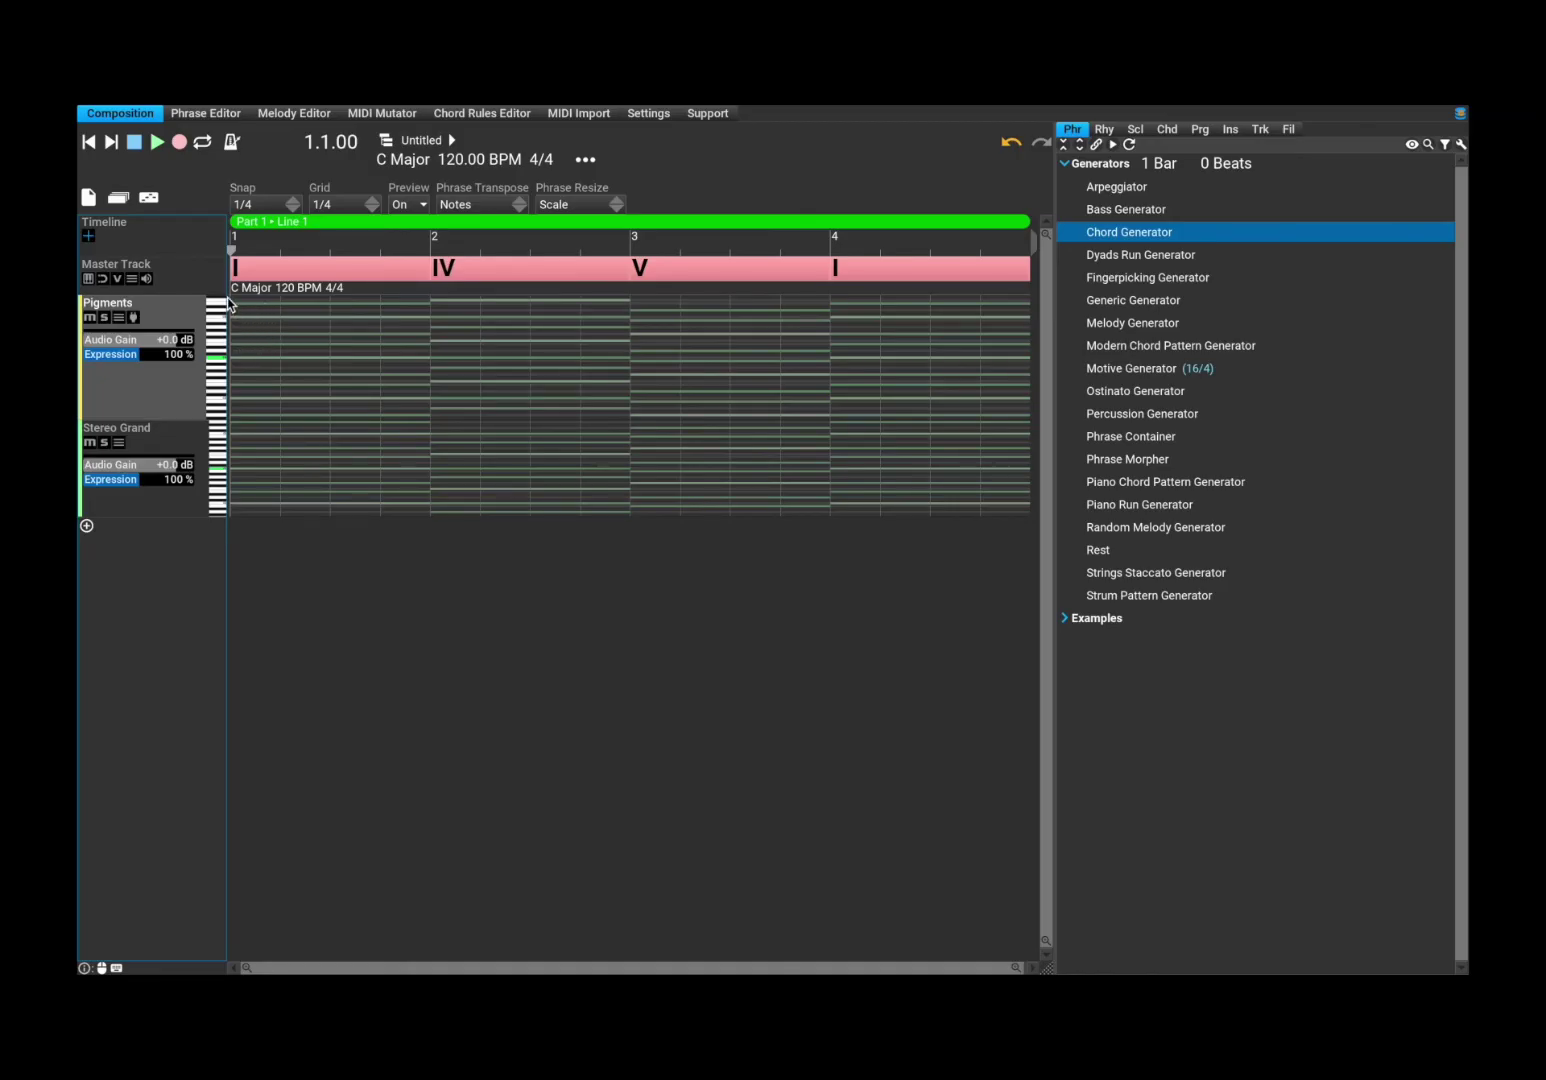
# Set the playback position to bar 1 beat 2 and browse the rhythm, scale and chord libraries.
pyautogui.moveTo(304, 333); pyautogui.dragTo(792, 506)
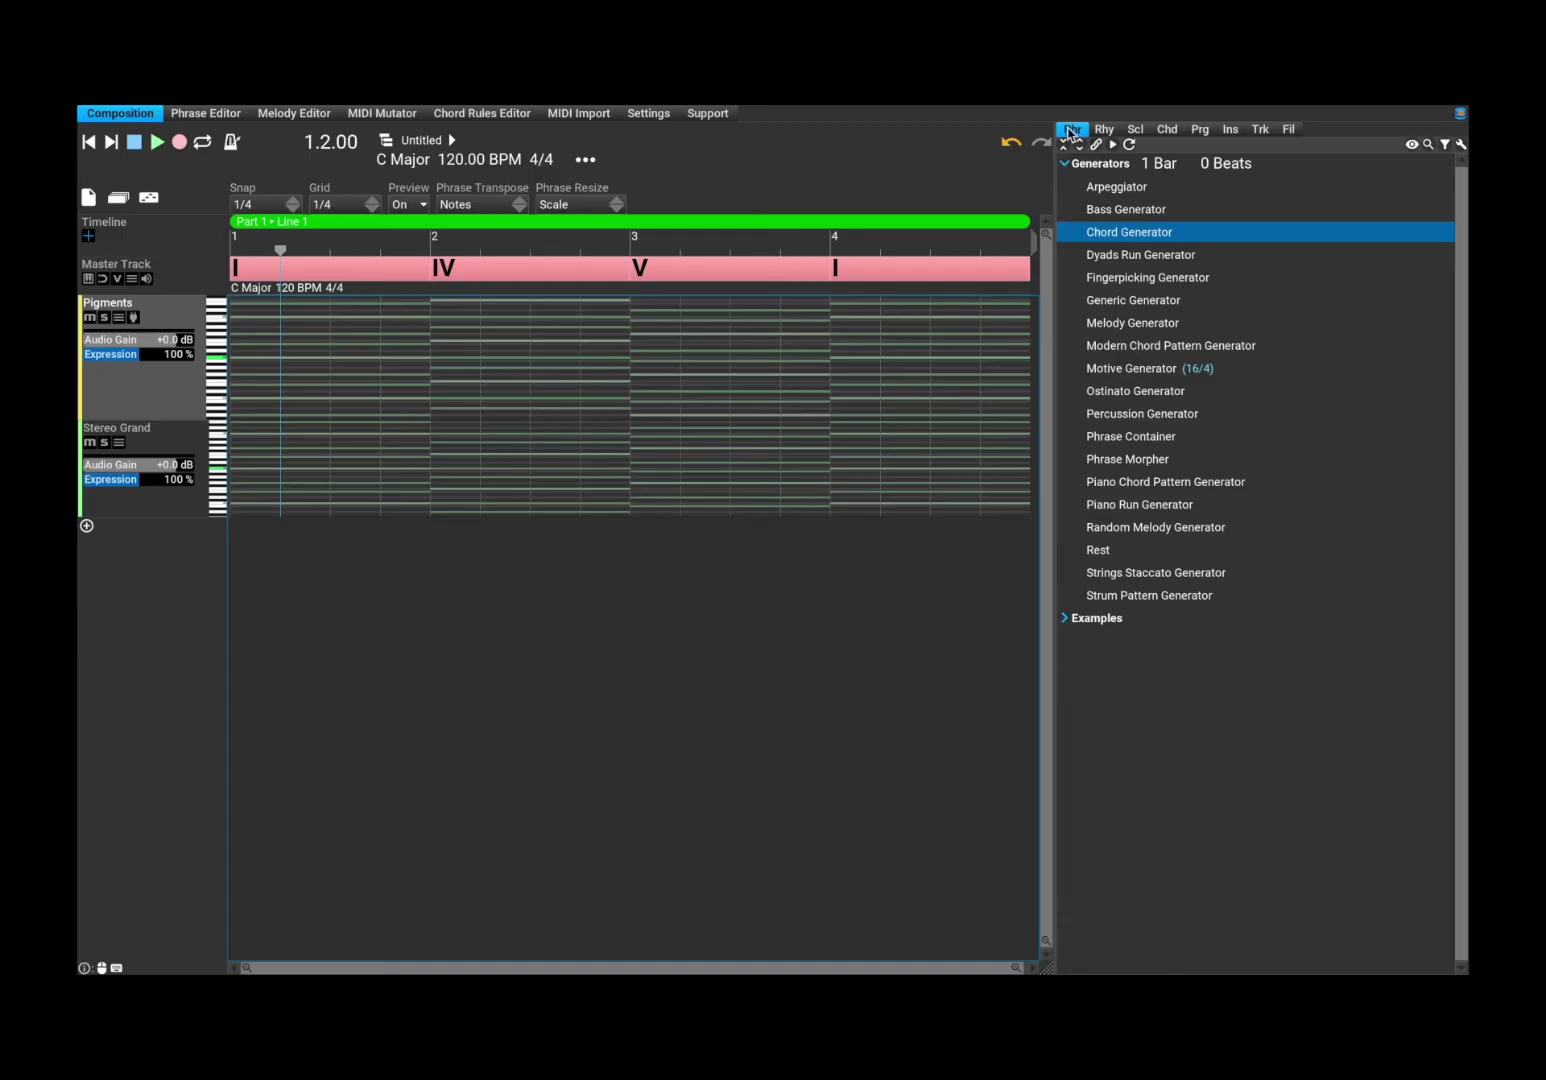
pyautogui.click(1108, 131)
pyautogui.click(1137, 131)
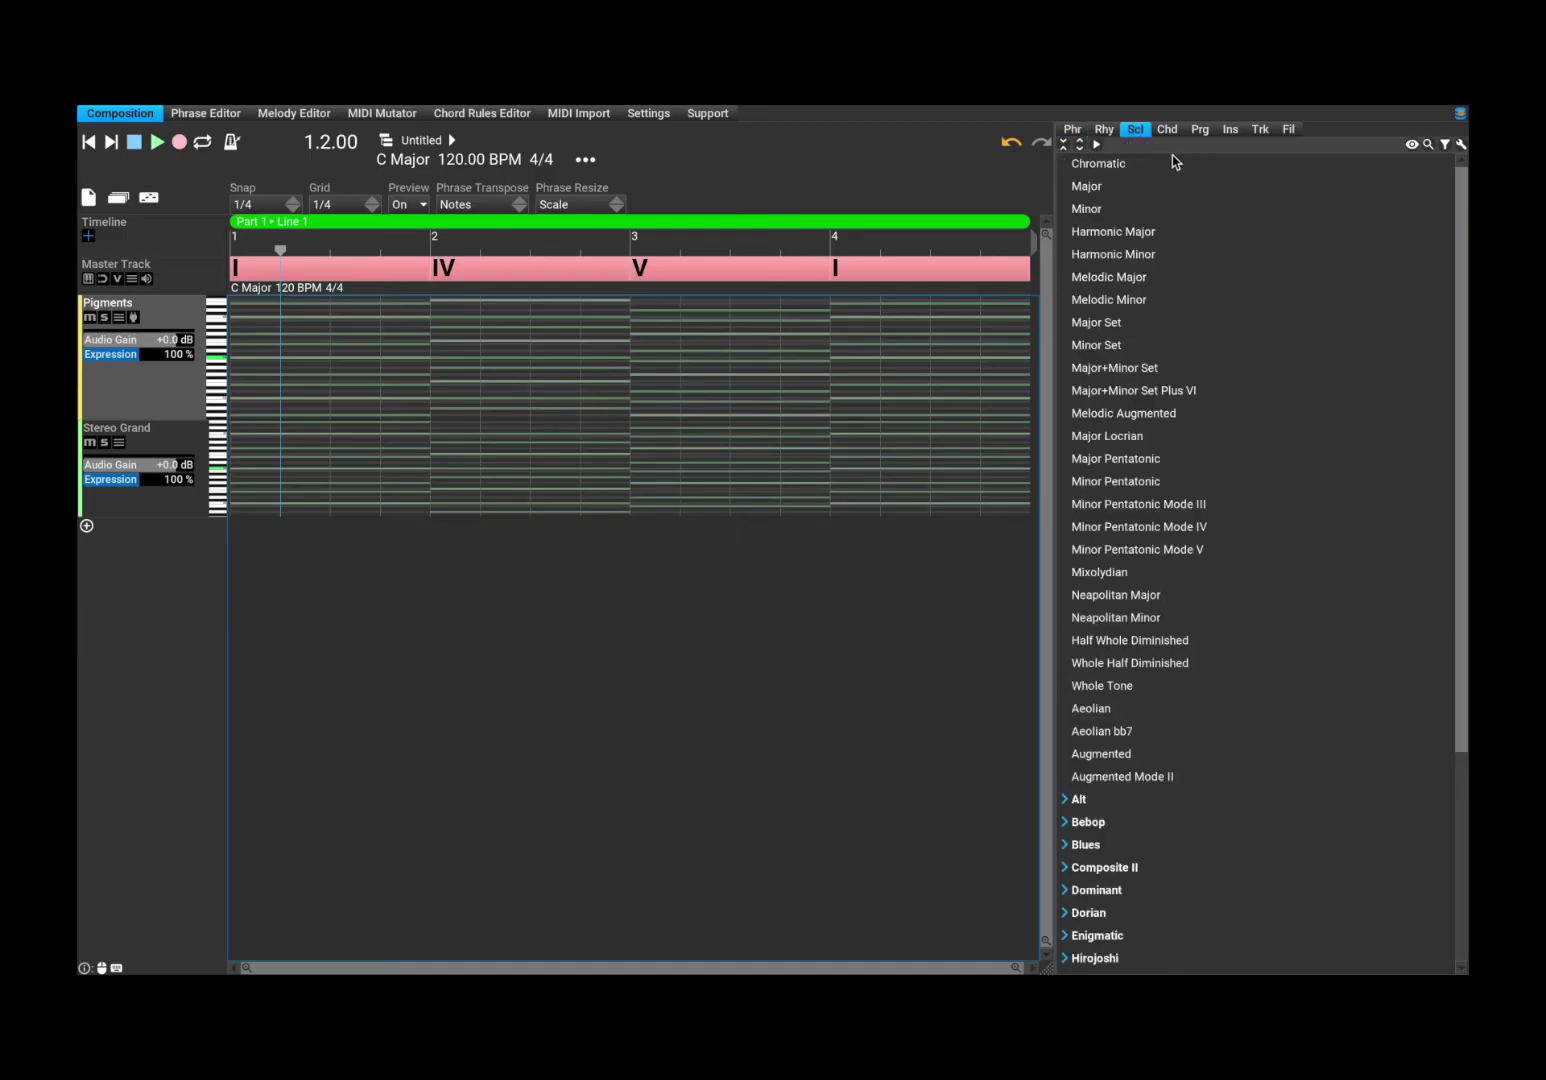
pyautogui.click(1166, 132)
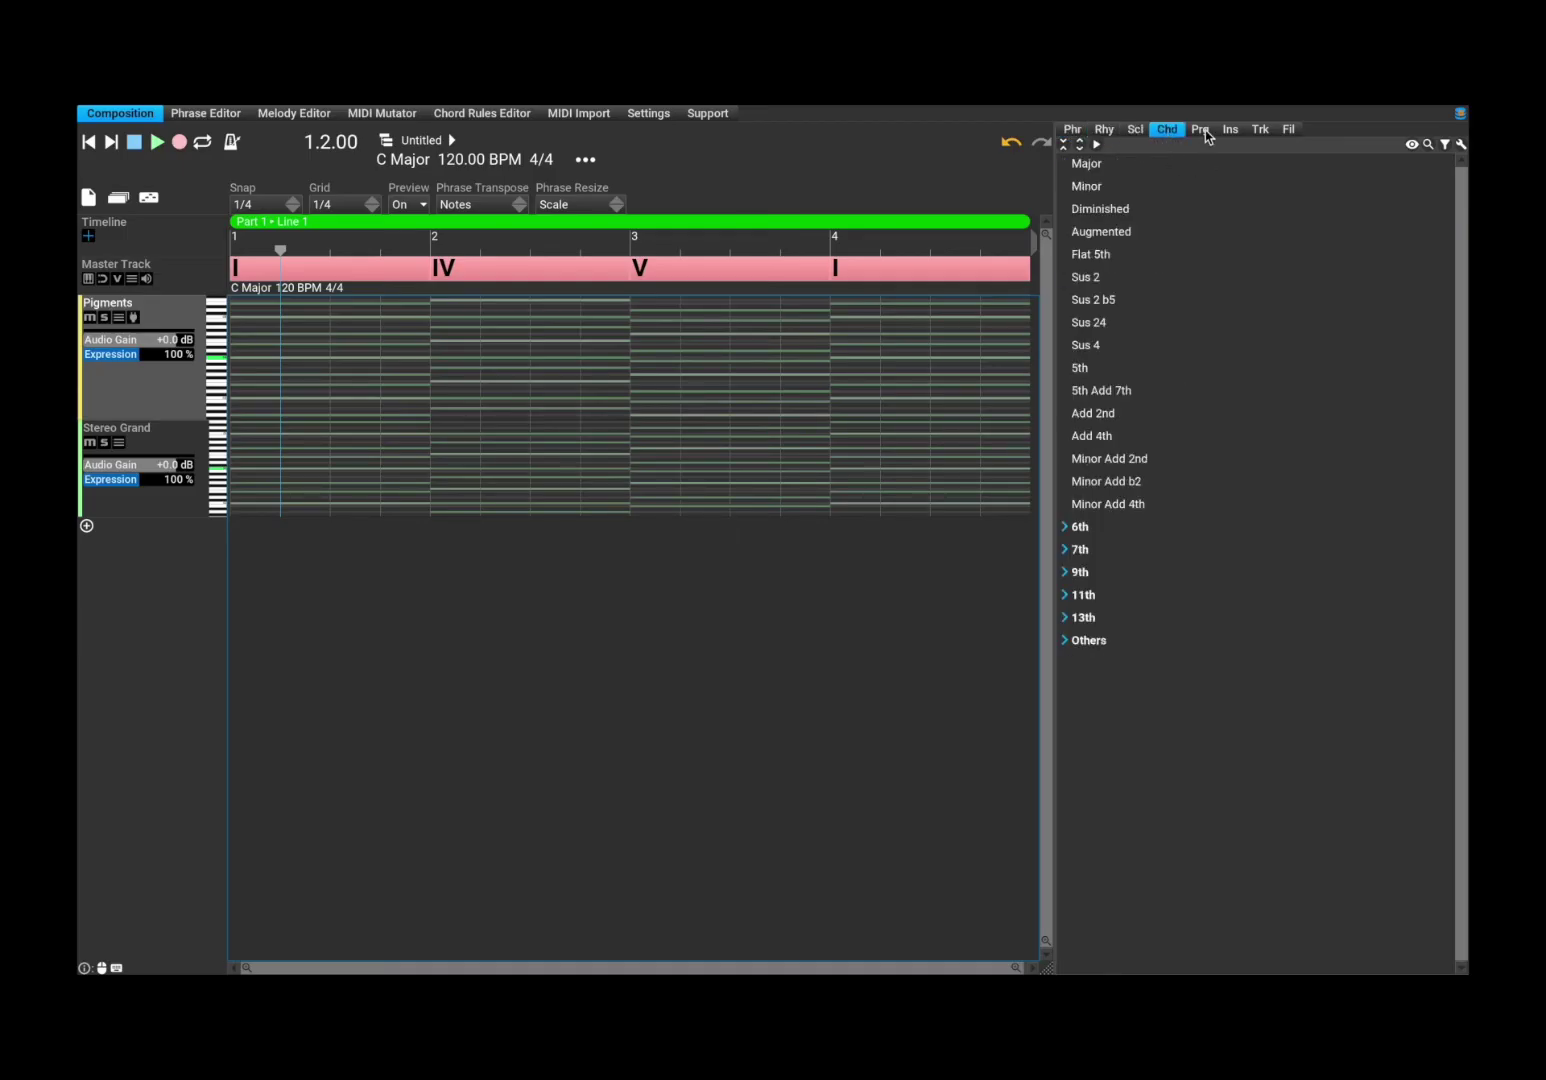
pyautogui.click(1066, 132)
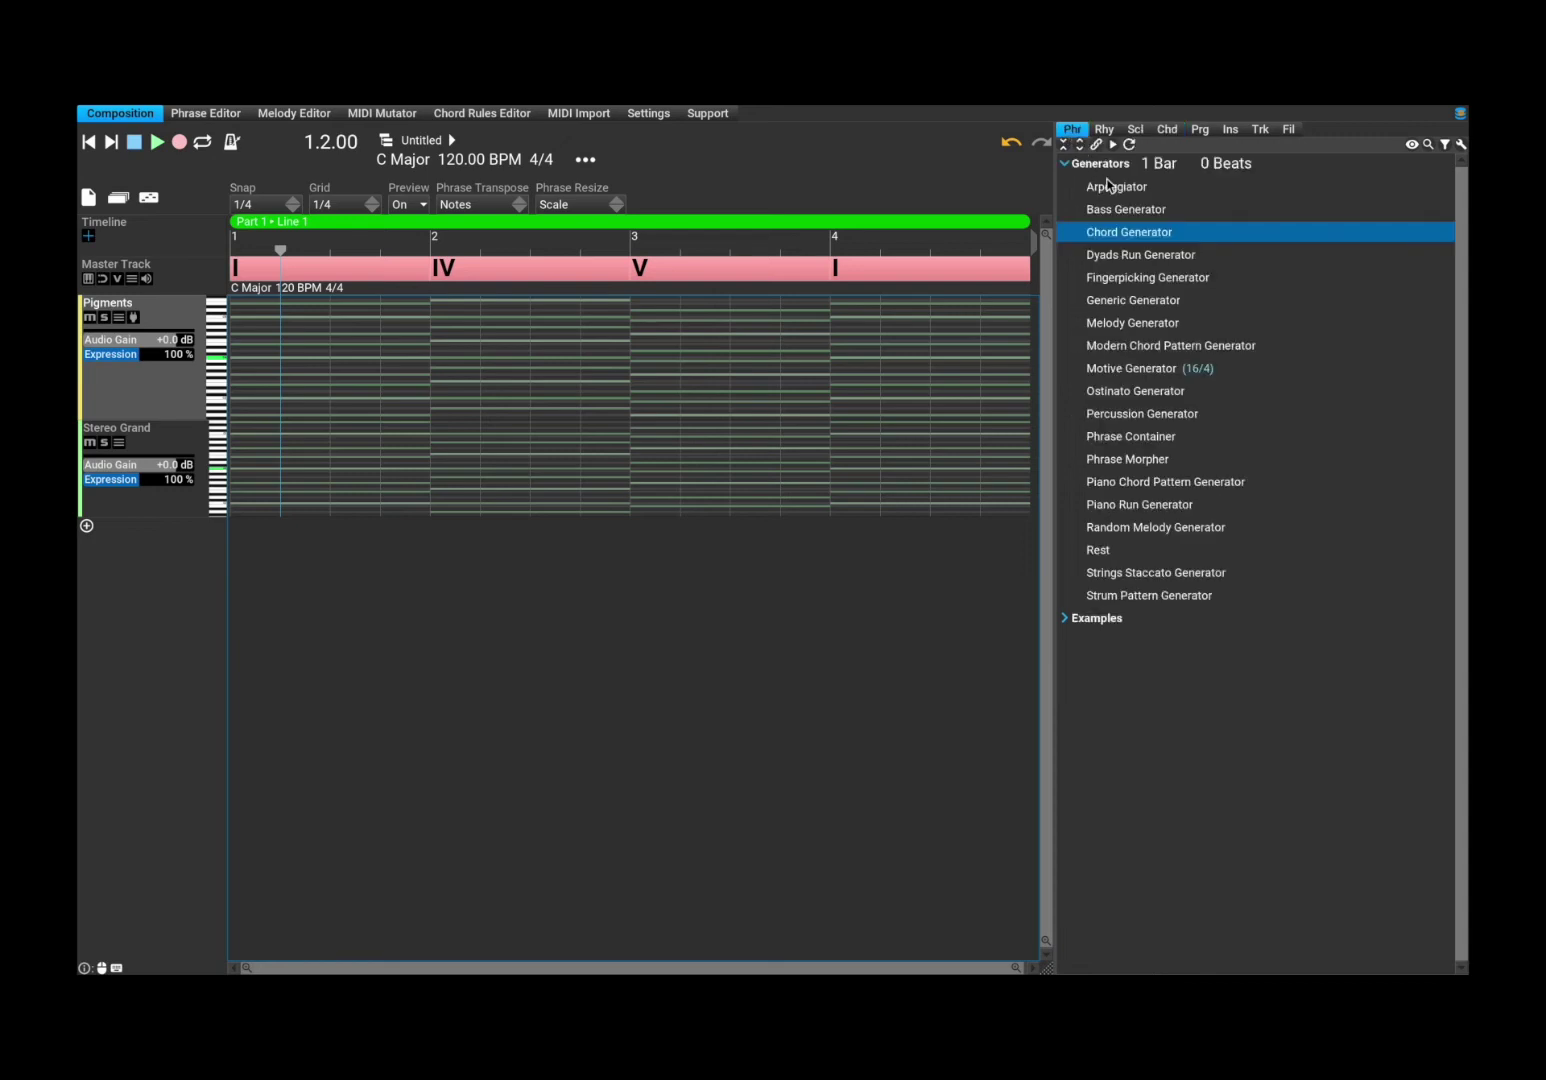
# Drag Techno01 from Examples > Synth onto the Pigments track, then play from the start.
pyautogui.click(1065, 618)
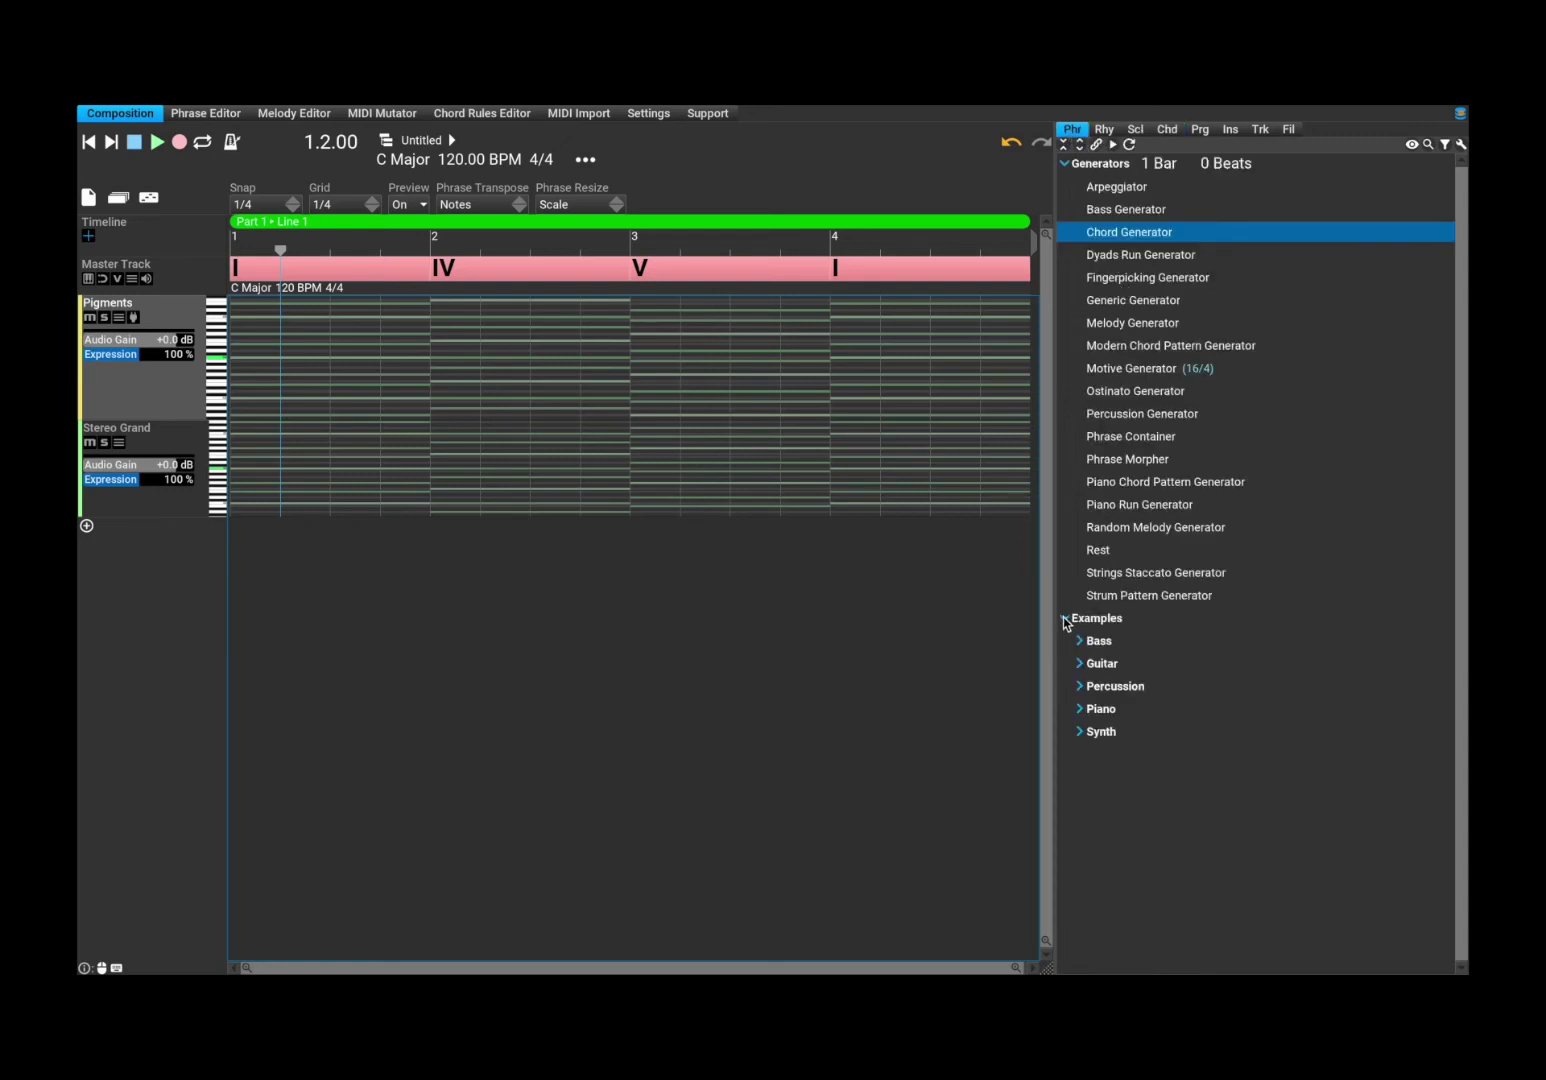
pyautogui.click(1081, 710)
pyautogui.click(1081, 710)
pyautogui.click(1081, 732)
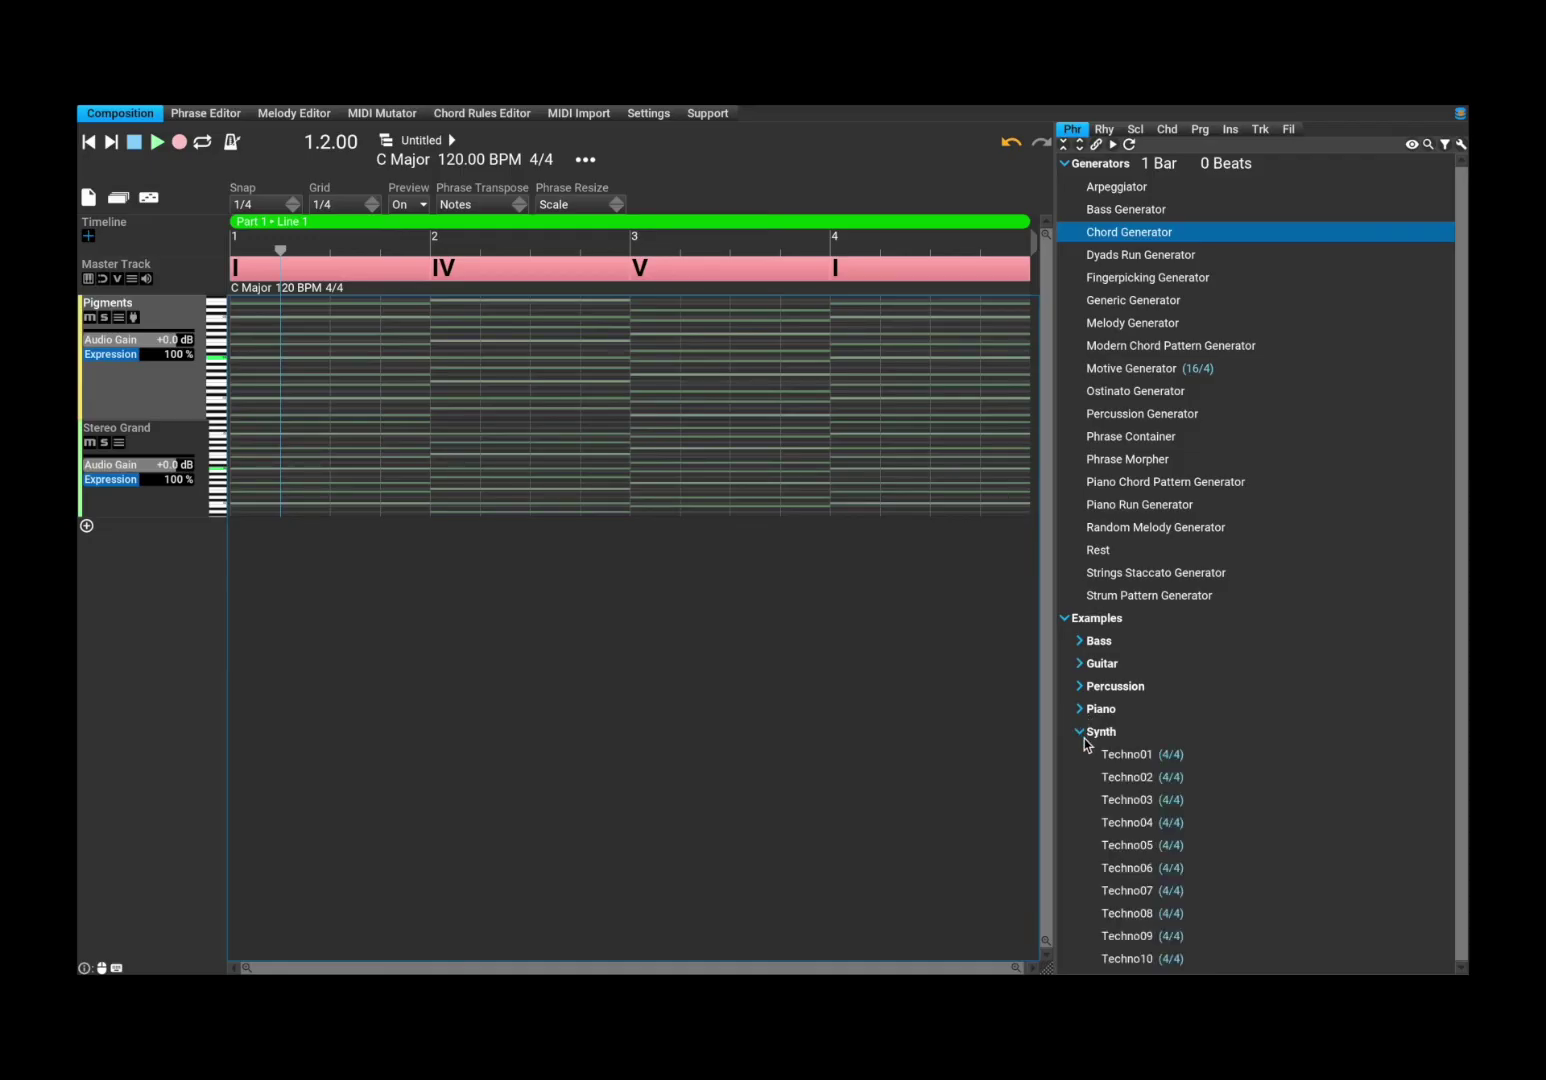
pyautogui.moveTo(1128, 756)
pyautogui.mouseDown()
pyautogui.moveTo(1030, 740)
pyautogui.moveTo(440, 500)
pyautogui.moveTo(185, 432)
pyautogui.moveTo(183, 385)
pyautogui.moveTo(212, 400)
pyautogui.mouseUp()
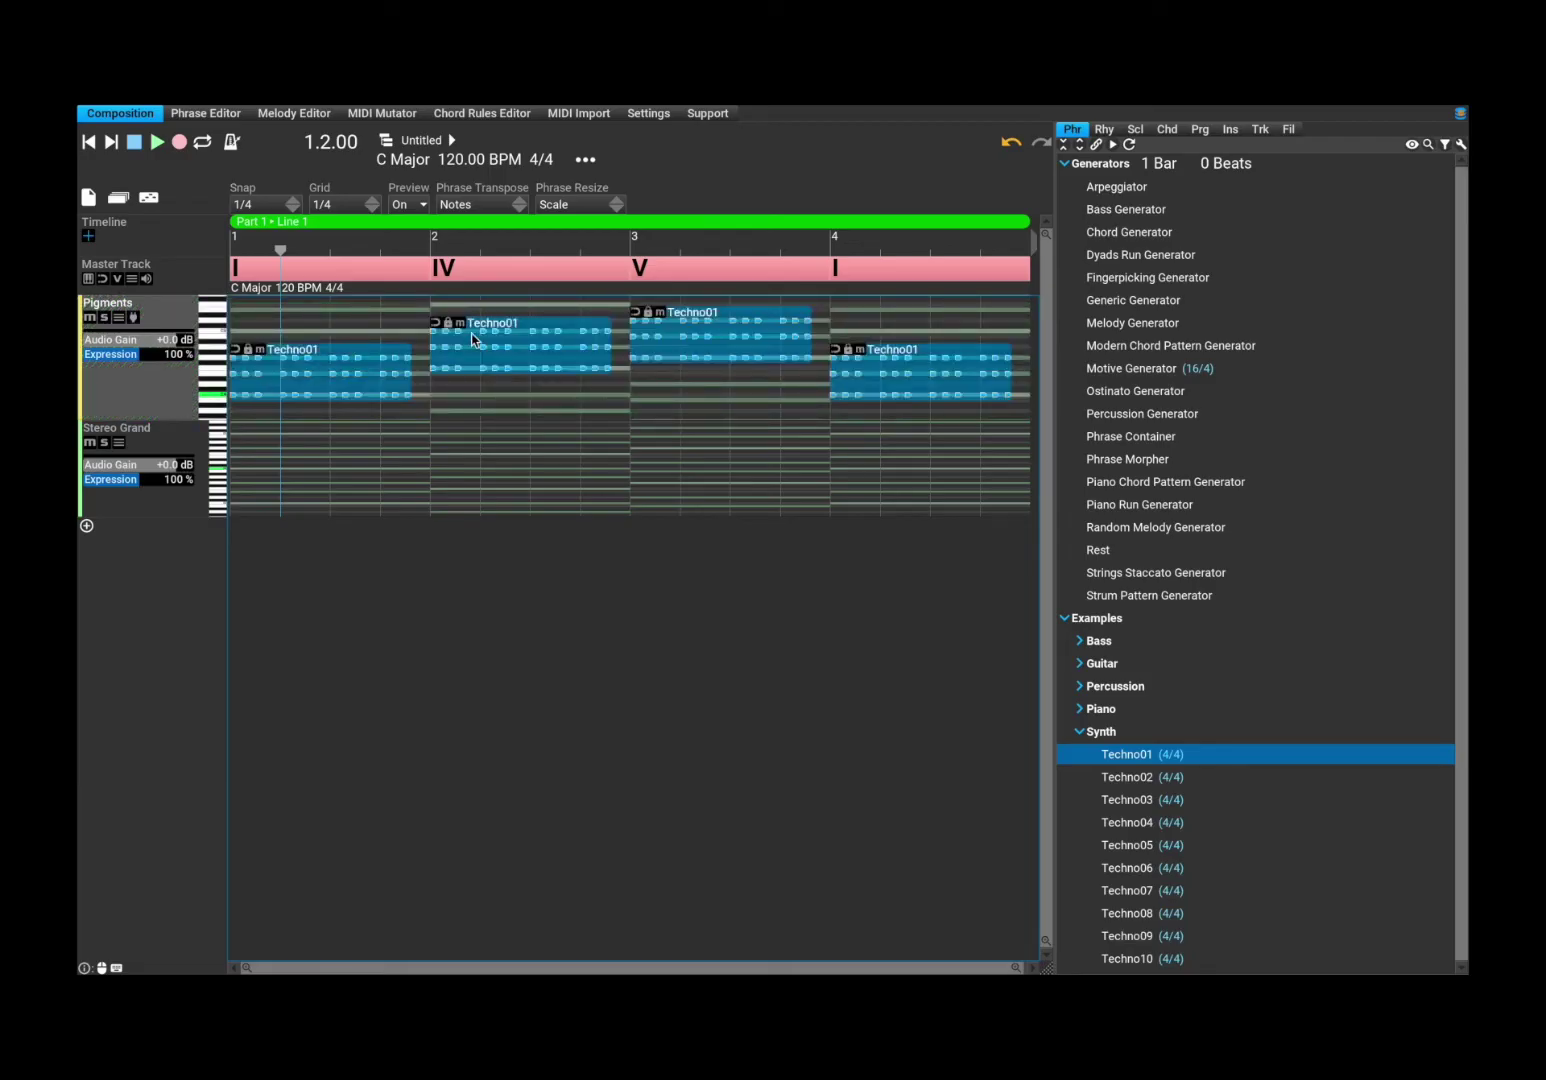
pyautogui.click(88, 142)
pyautogui.click(156, 144)
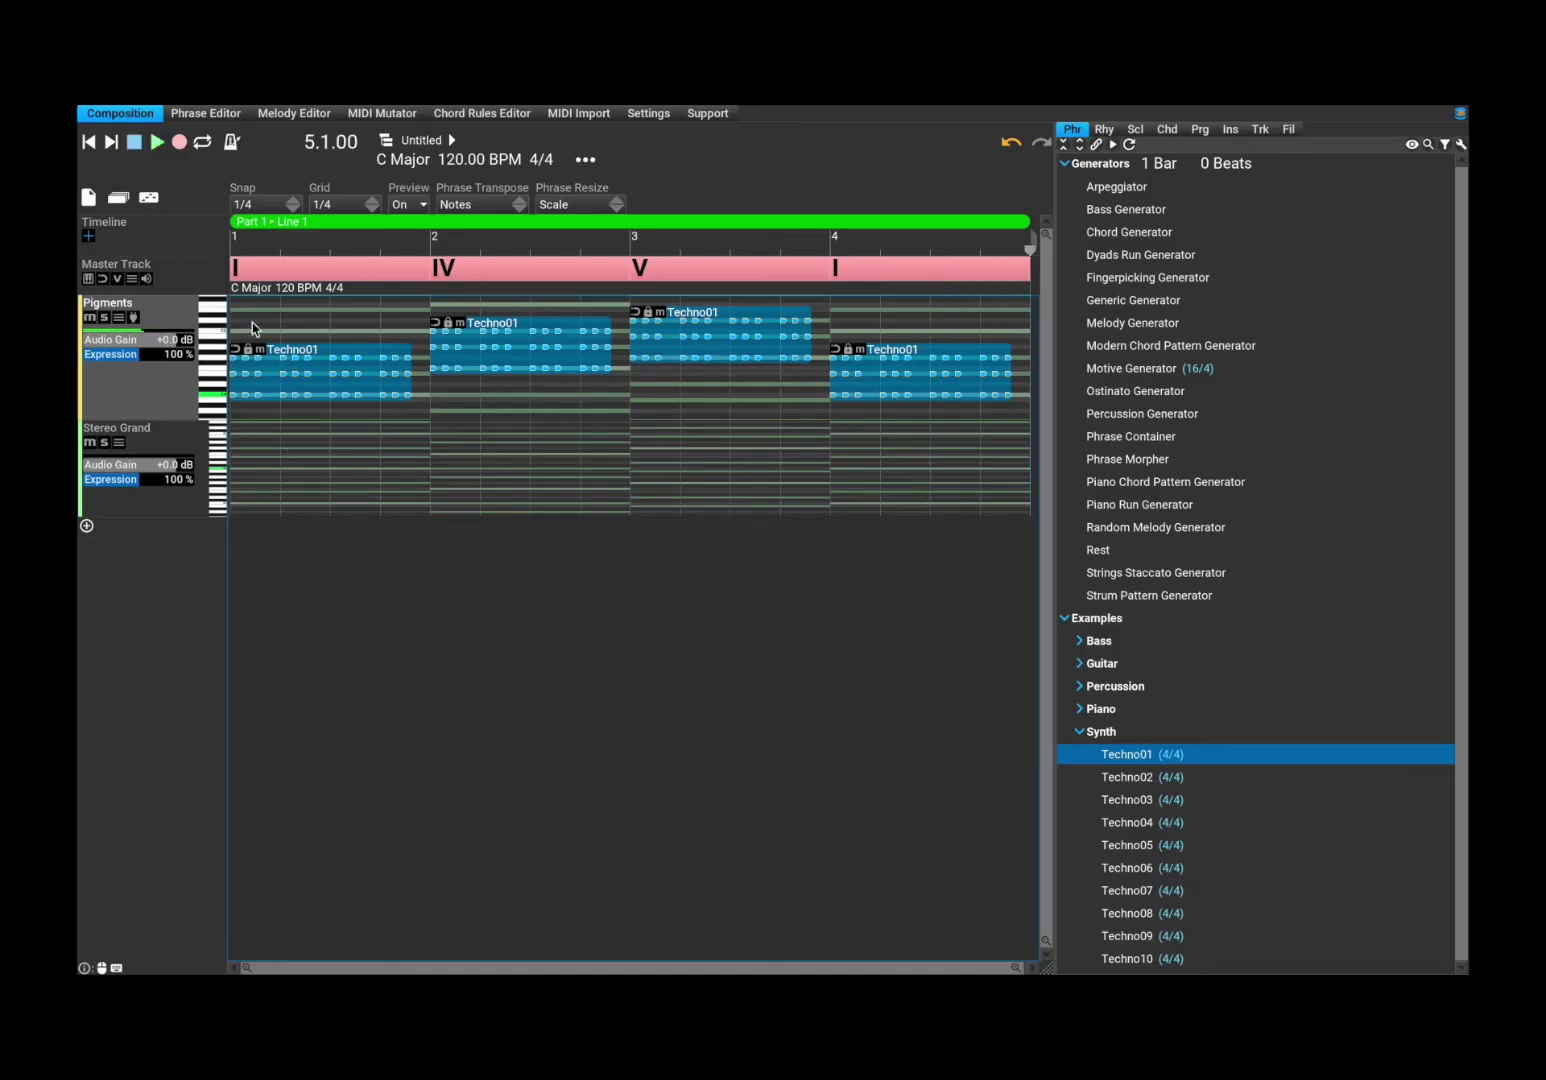
# Load the Beethoven preset into the Pigments synth.
pyautogui.rightClick(166, 372)
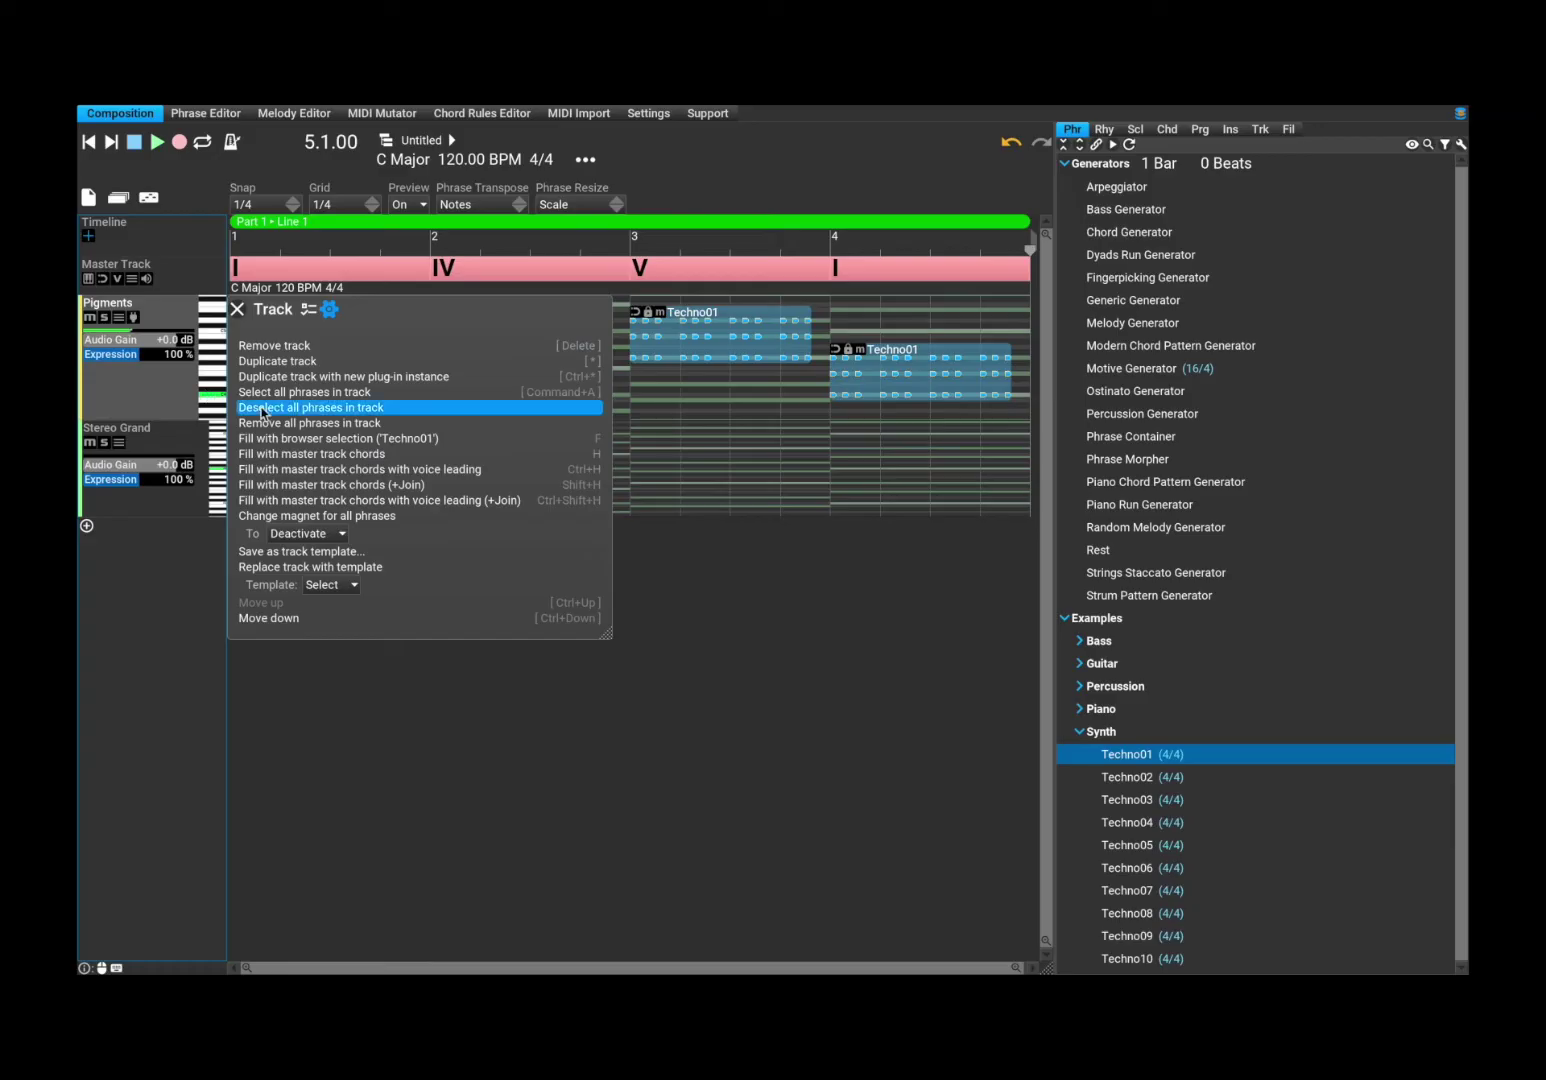
pyautogui.click(309, 312)
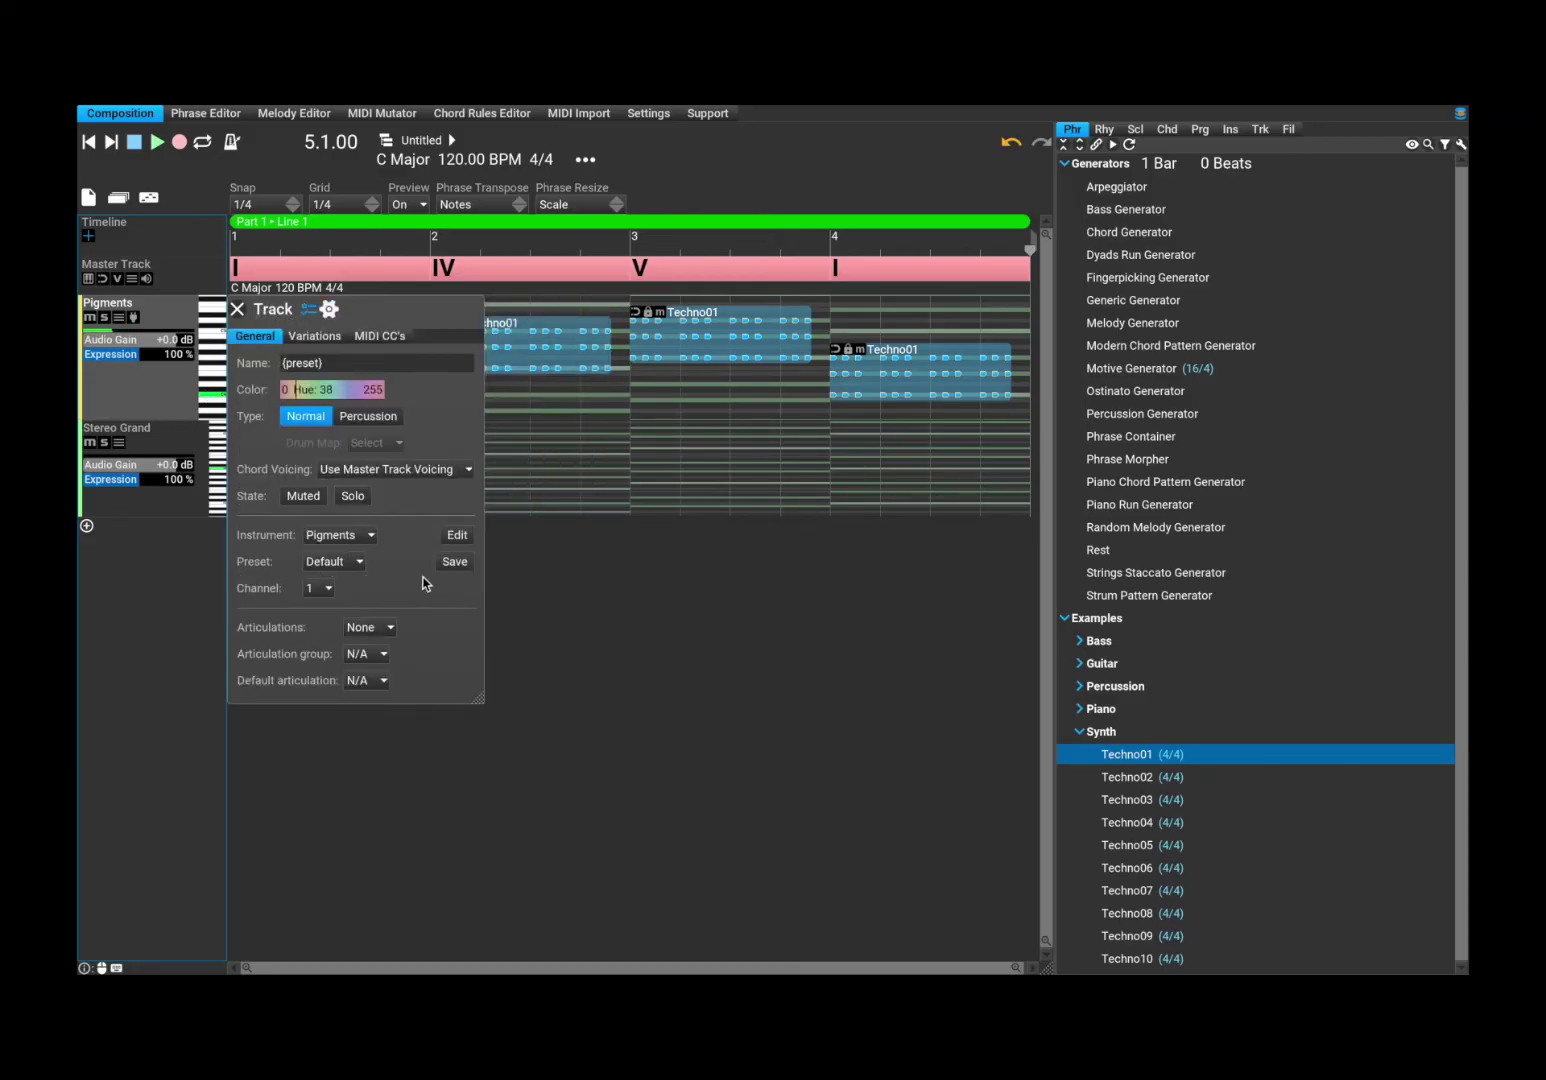
pyautogui.click(455, 537)
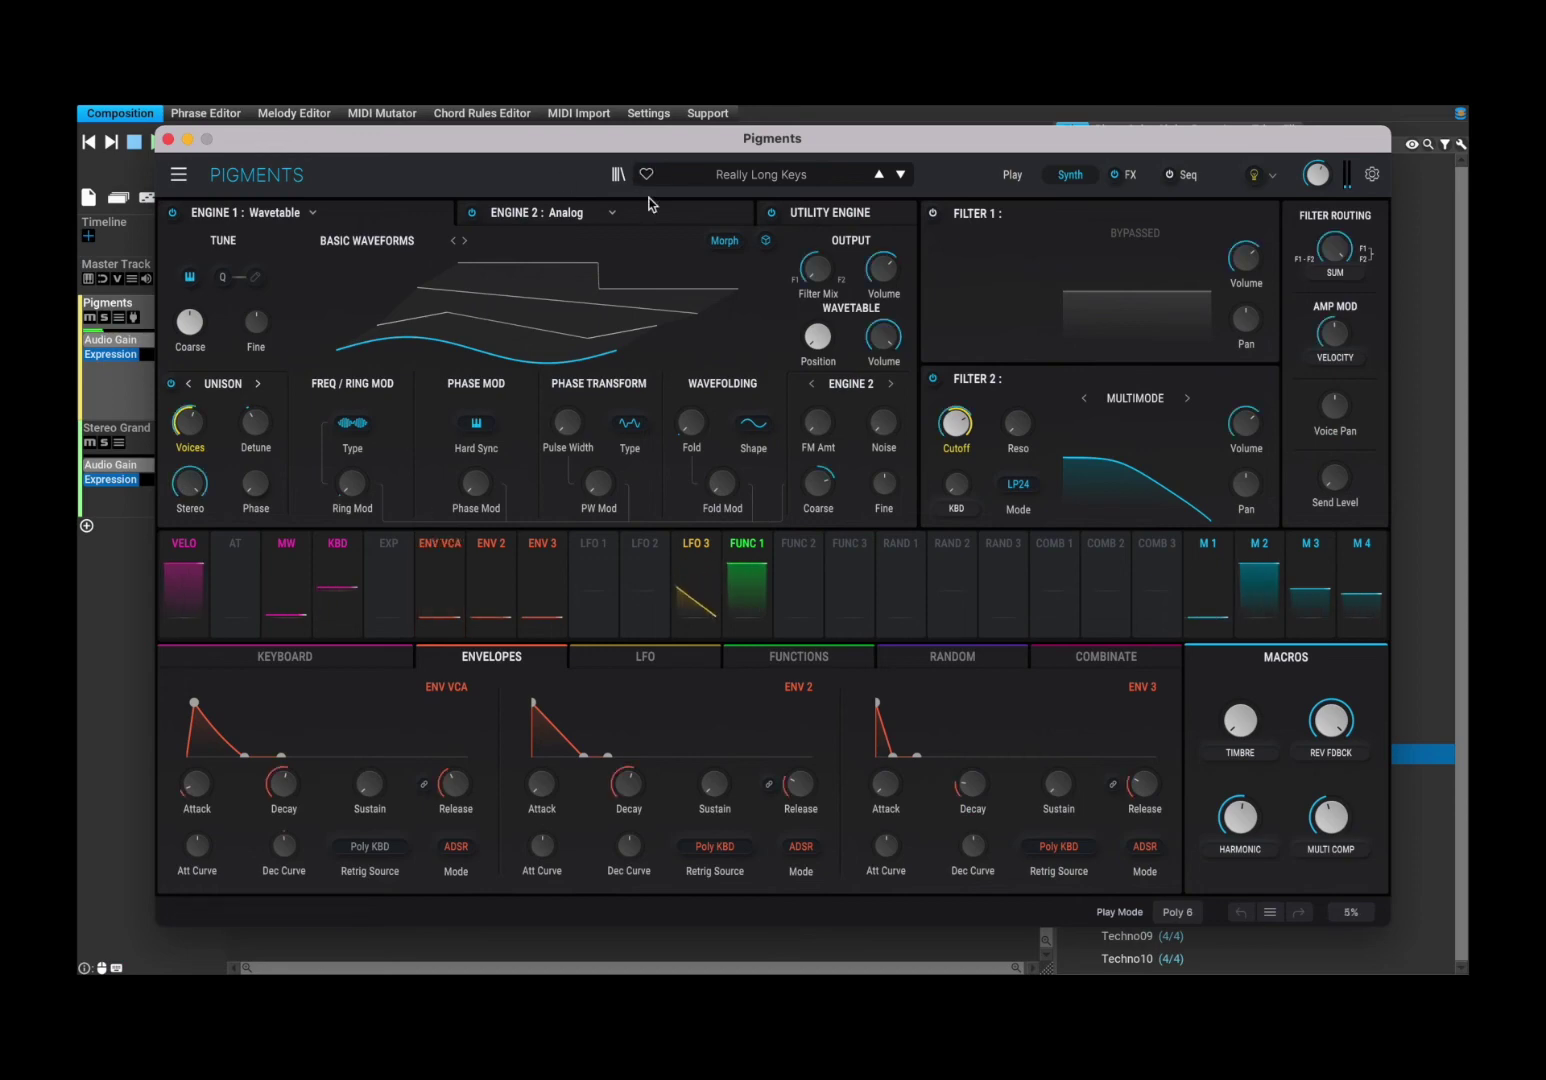
pyautogui.click(690, 180)
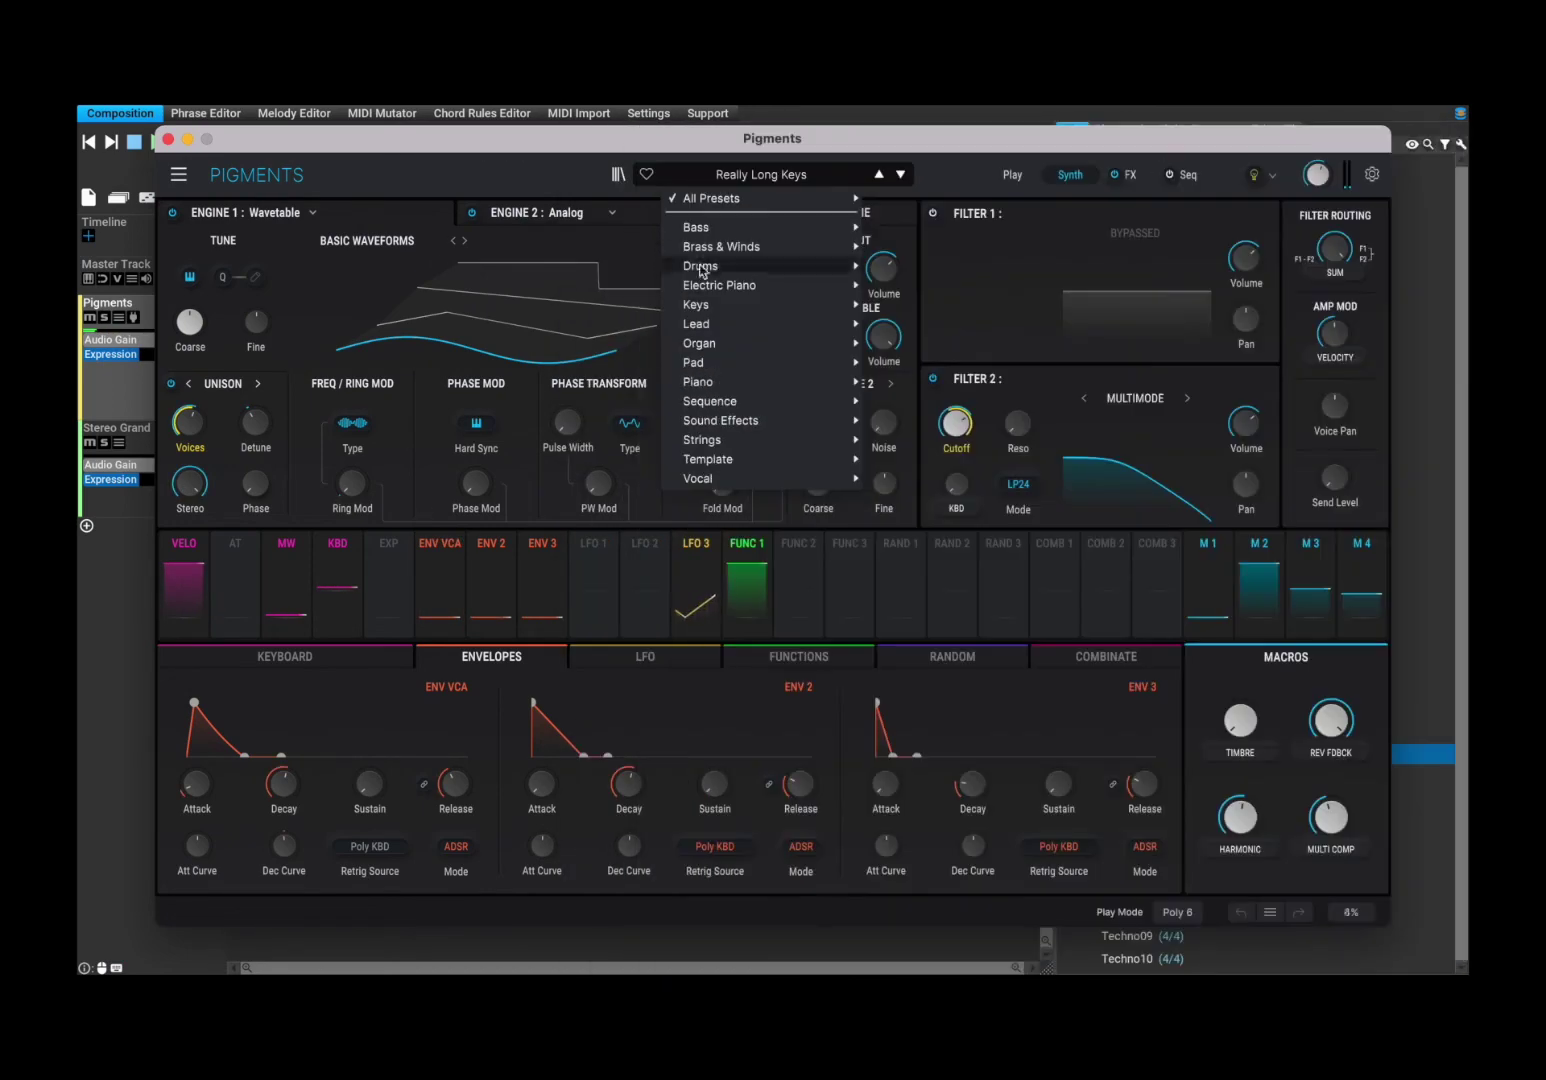
pyautogui.moveTo(721, 307)
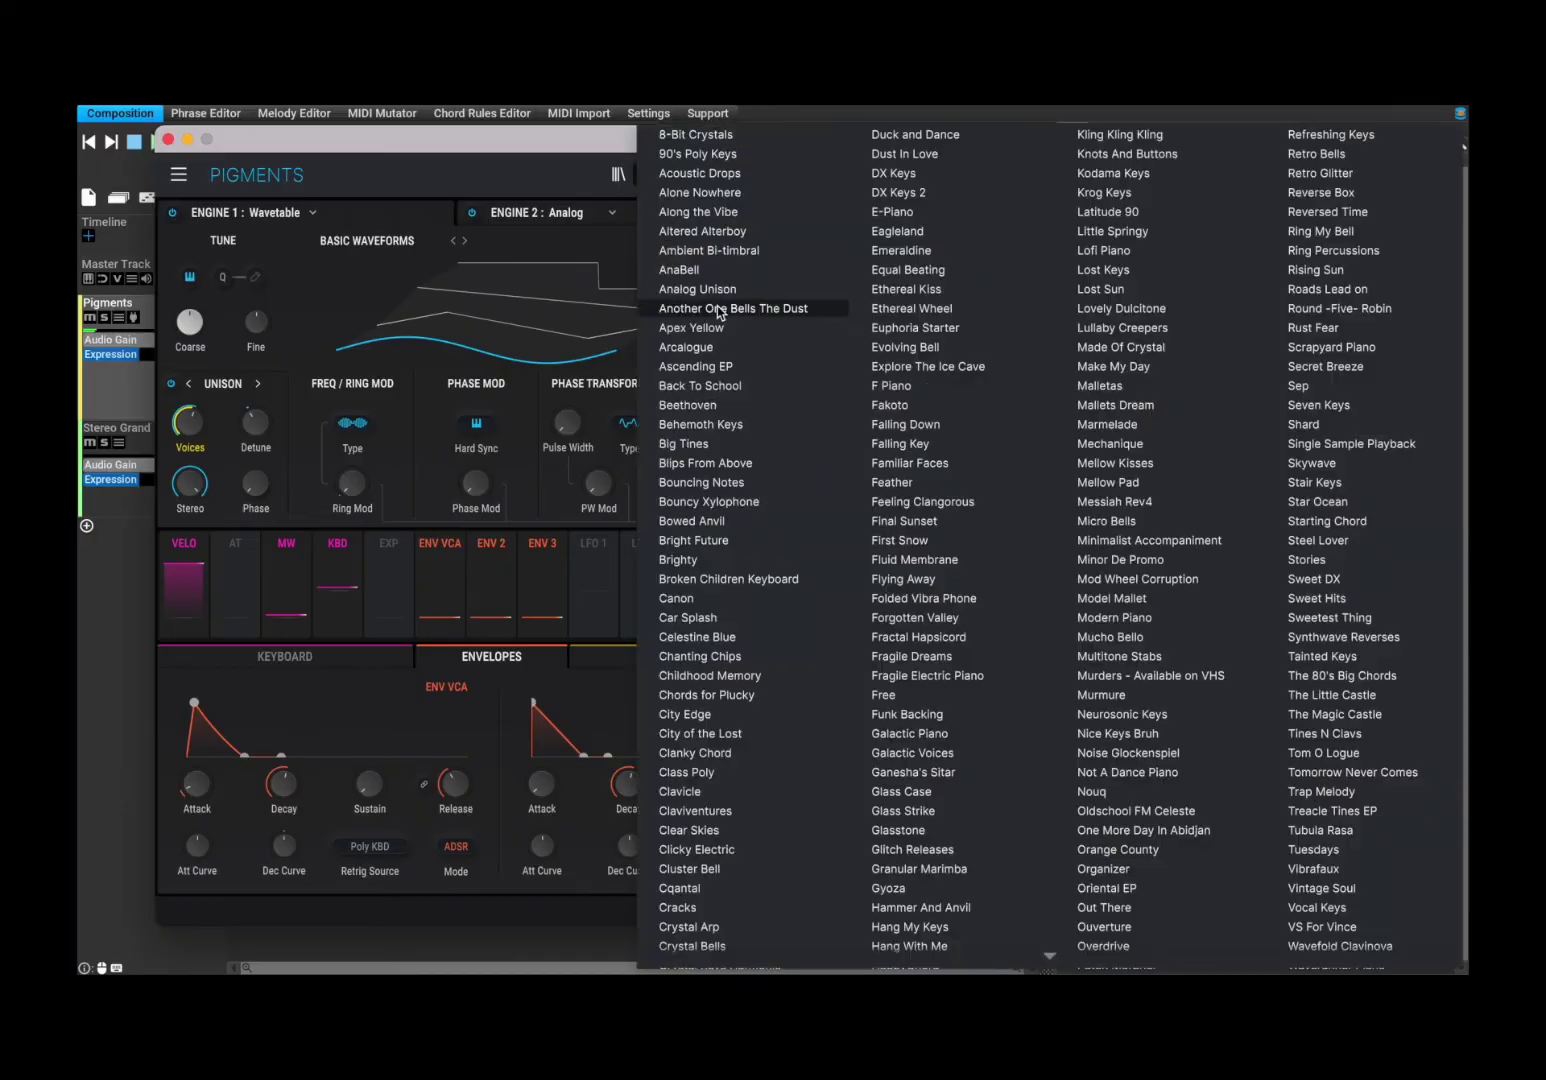
pyautogui.click(737, 407)
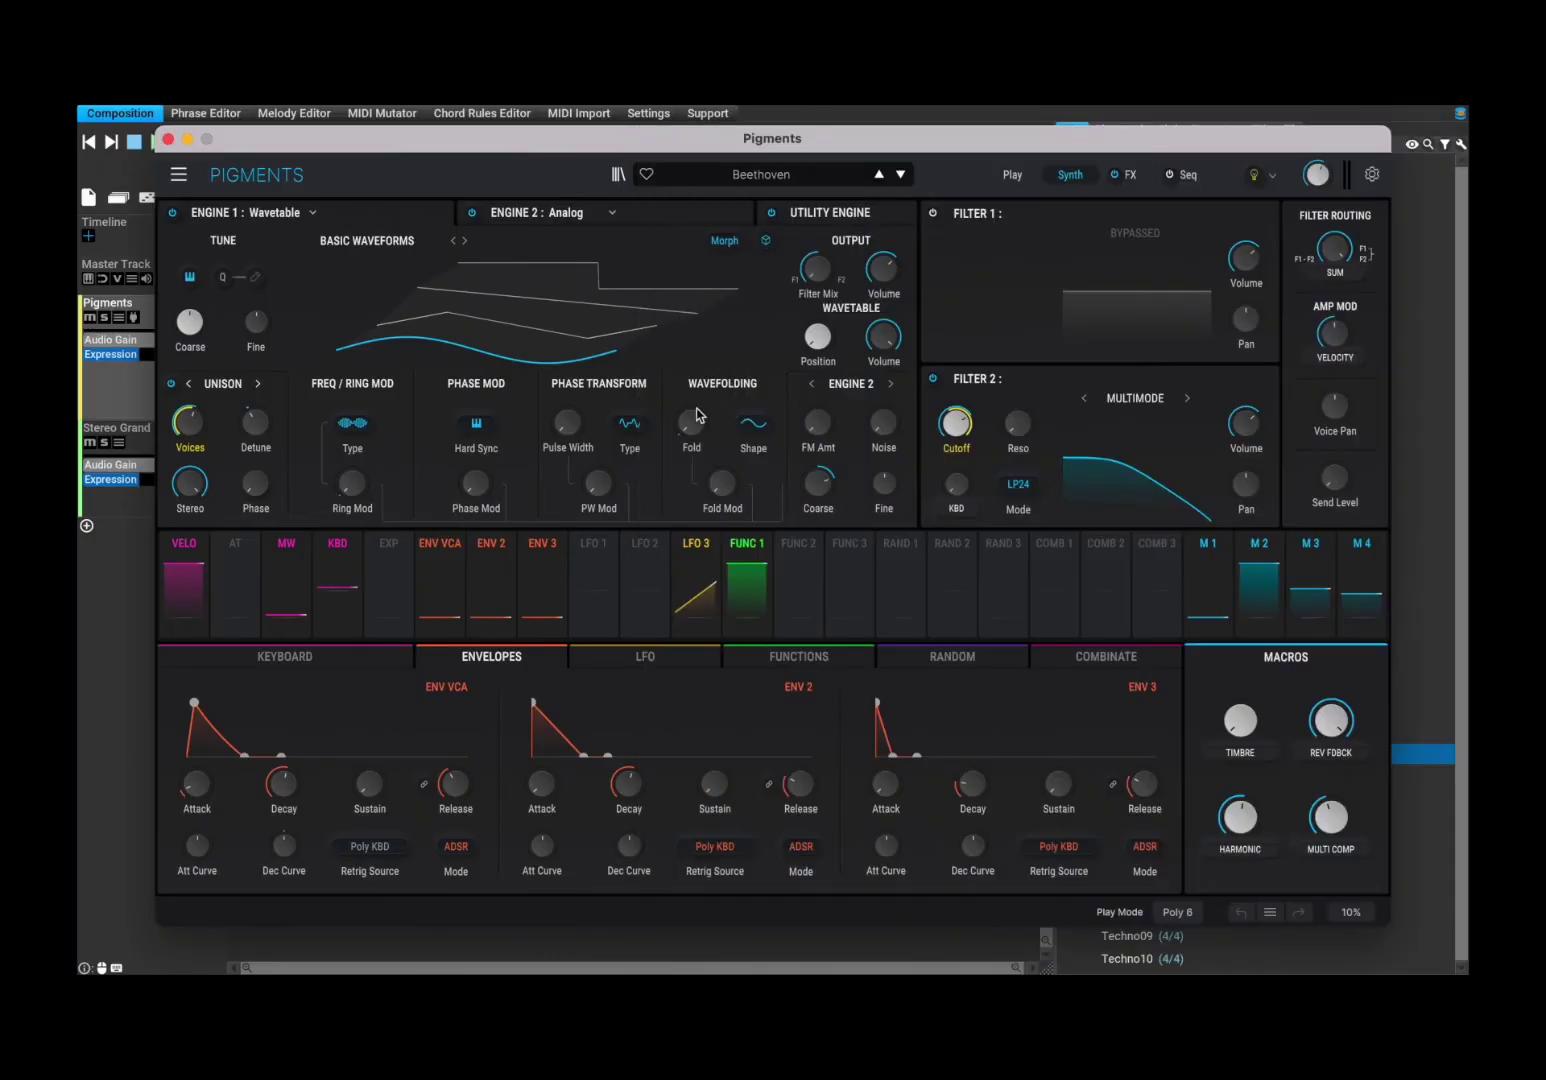
pyautogui.click(169, 141)
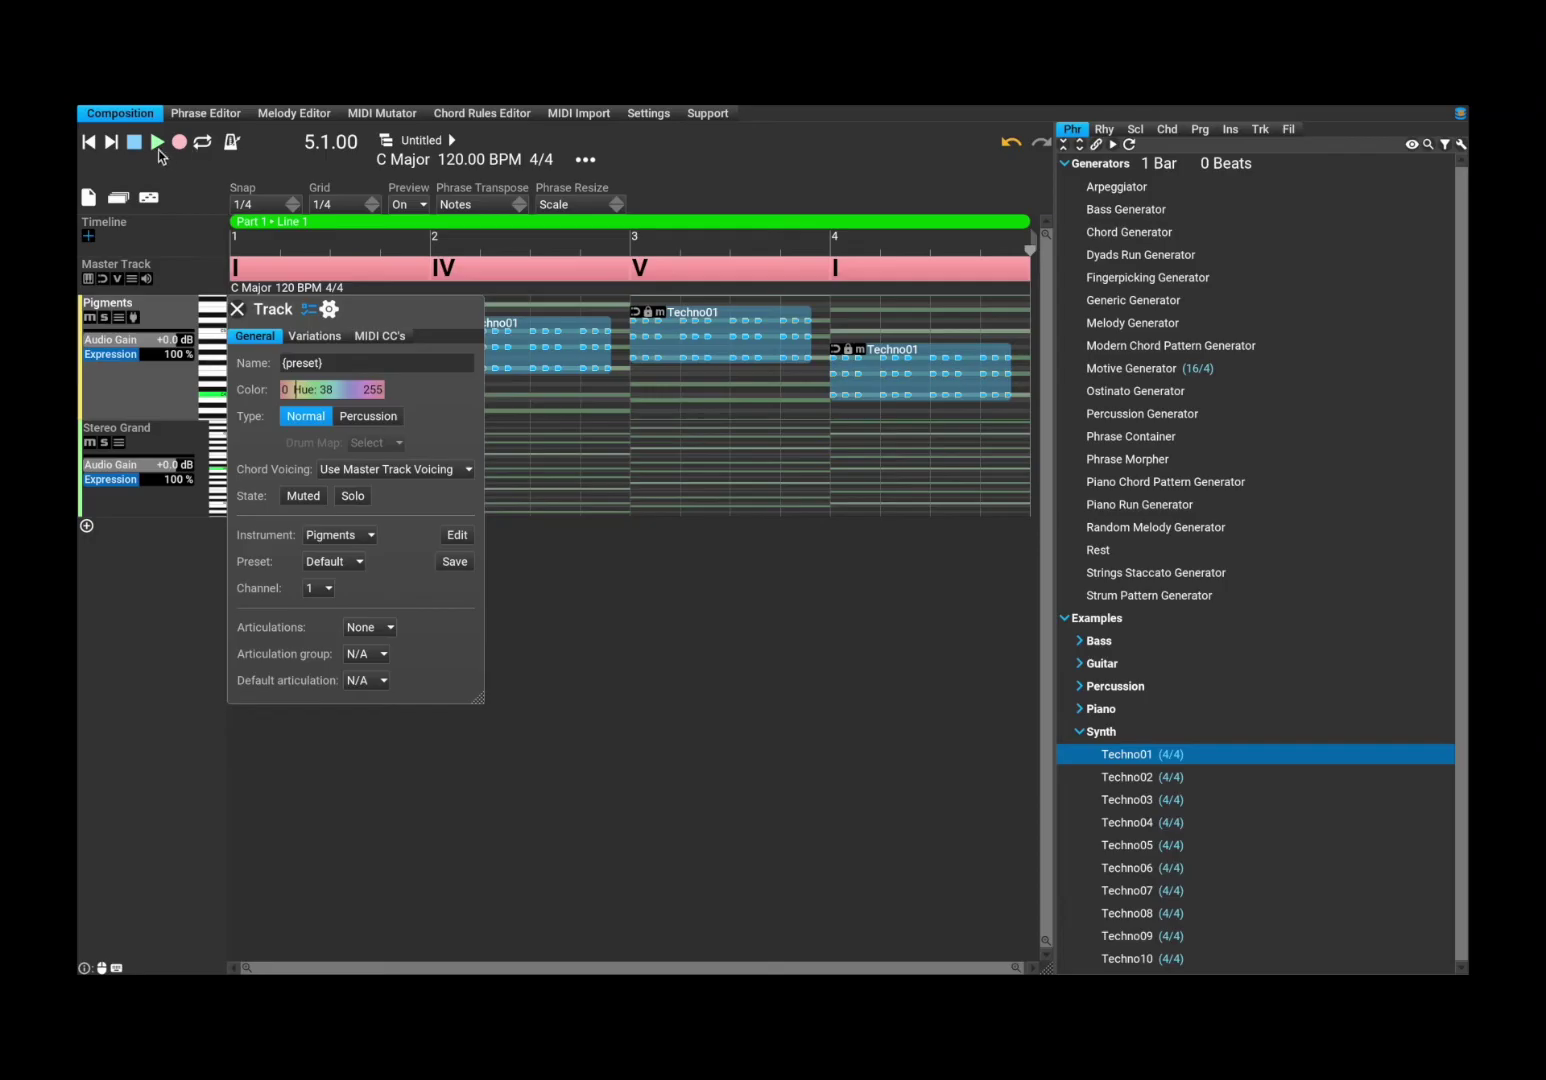
# Play the arrangement, then stop and rewind to the start.
pyautogui.click(157, 143)
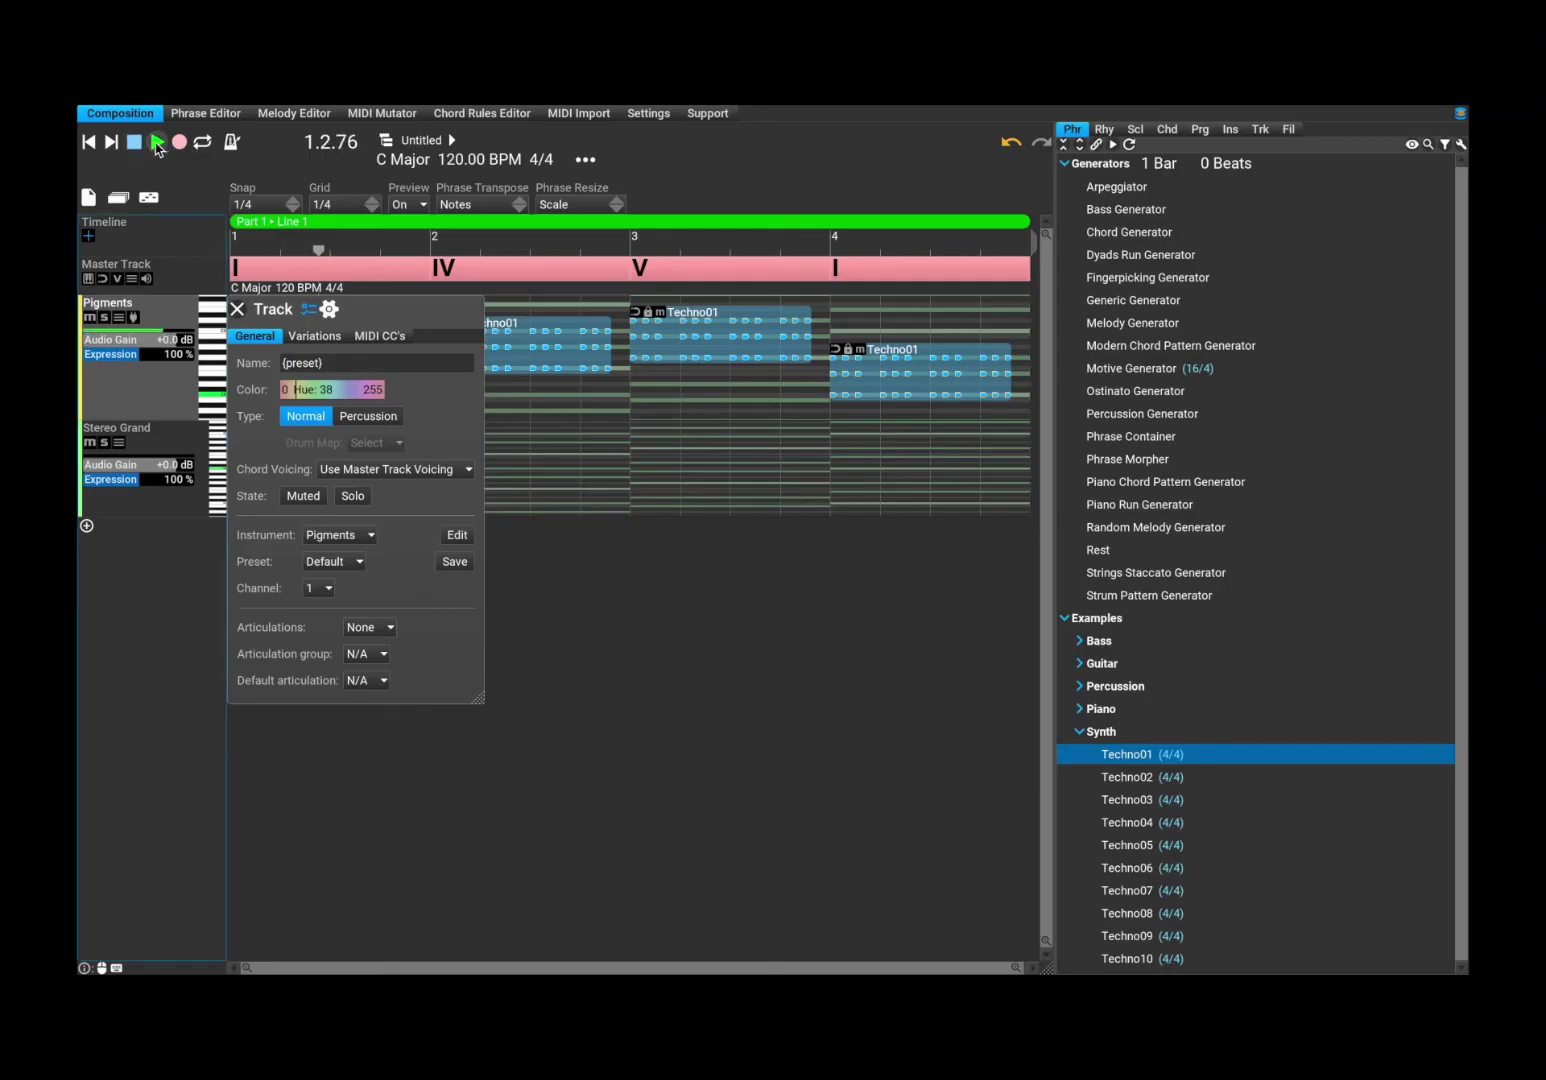
pyautogui.click(134, 142)
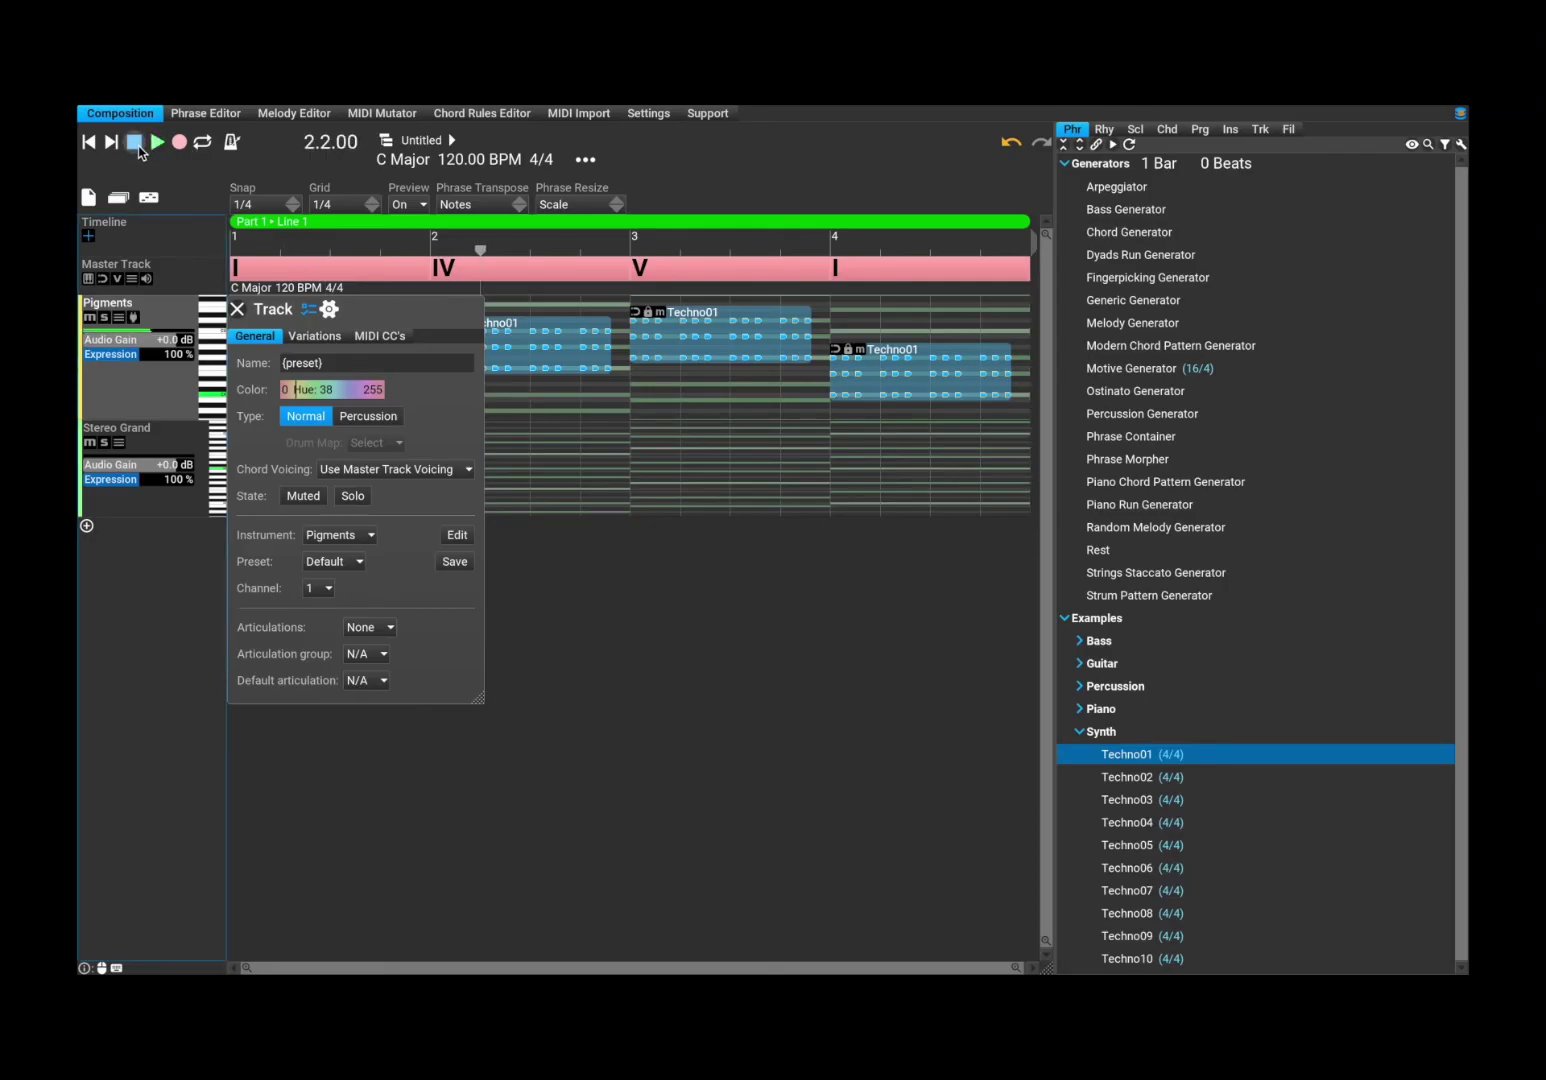
pyautogui.click(135, 143)
# Drag Bassline01 from Examples > Bass across bars 1–4 of the Stereo Grand track.
pyautogui.click(237, 310)
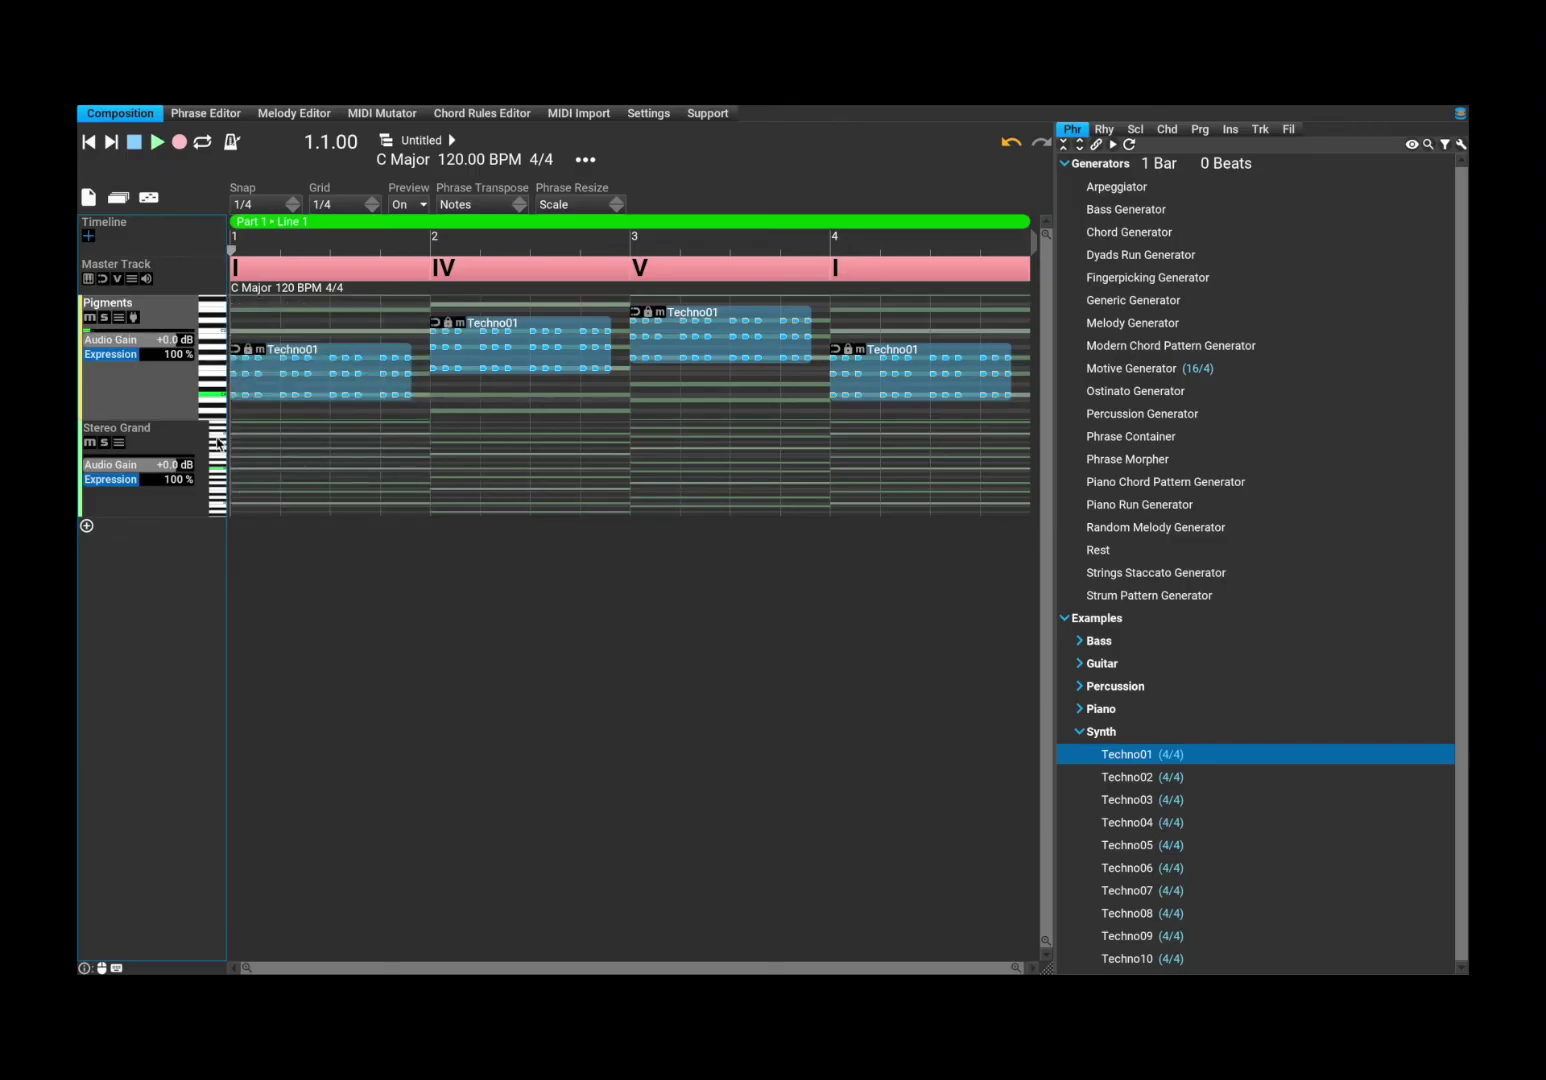
pyautogui.click(184, 450)
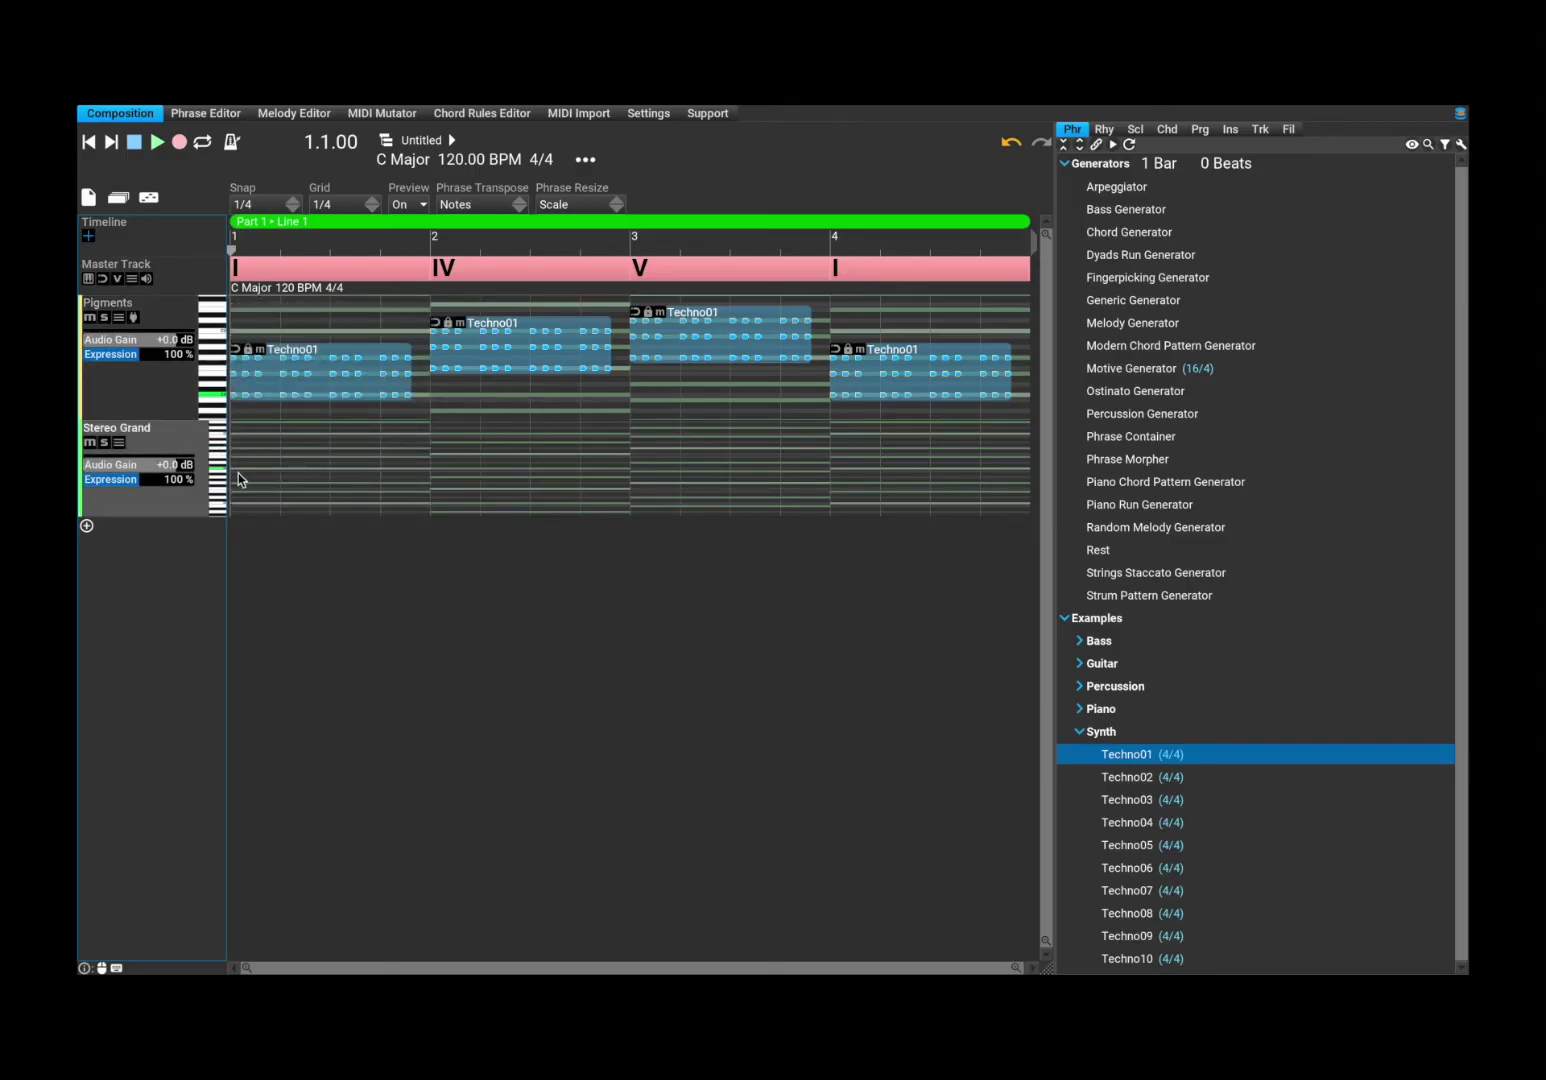
pyautogui.click(1081, 643)
pyautogui.moveTo(1127, 668); pyautogui.dragTo(186, 486)
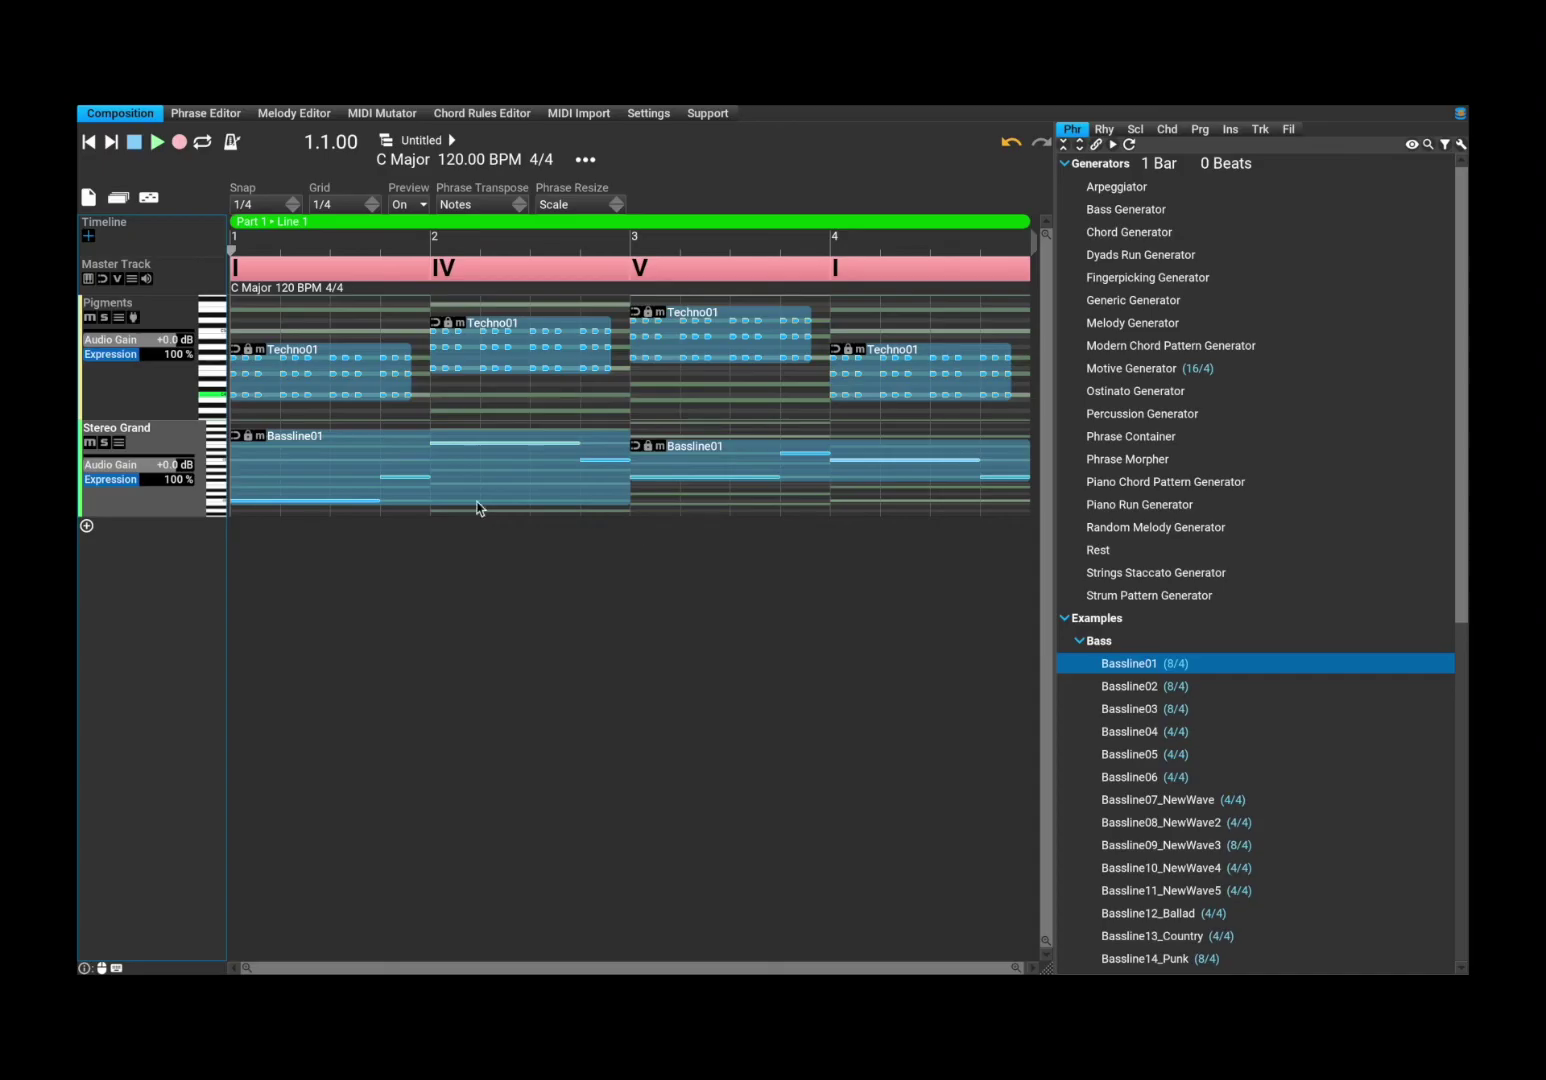
# Set the second track's instrument to OB-Xd.vst3.
pyautogui.click(171, 443)
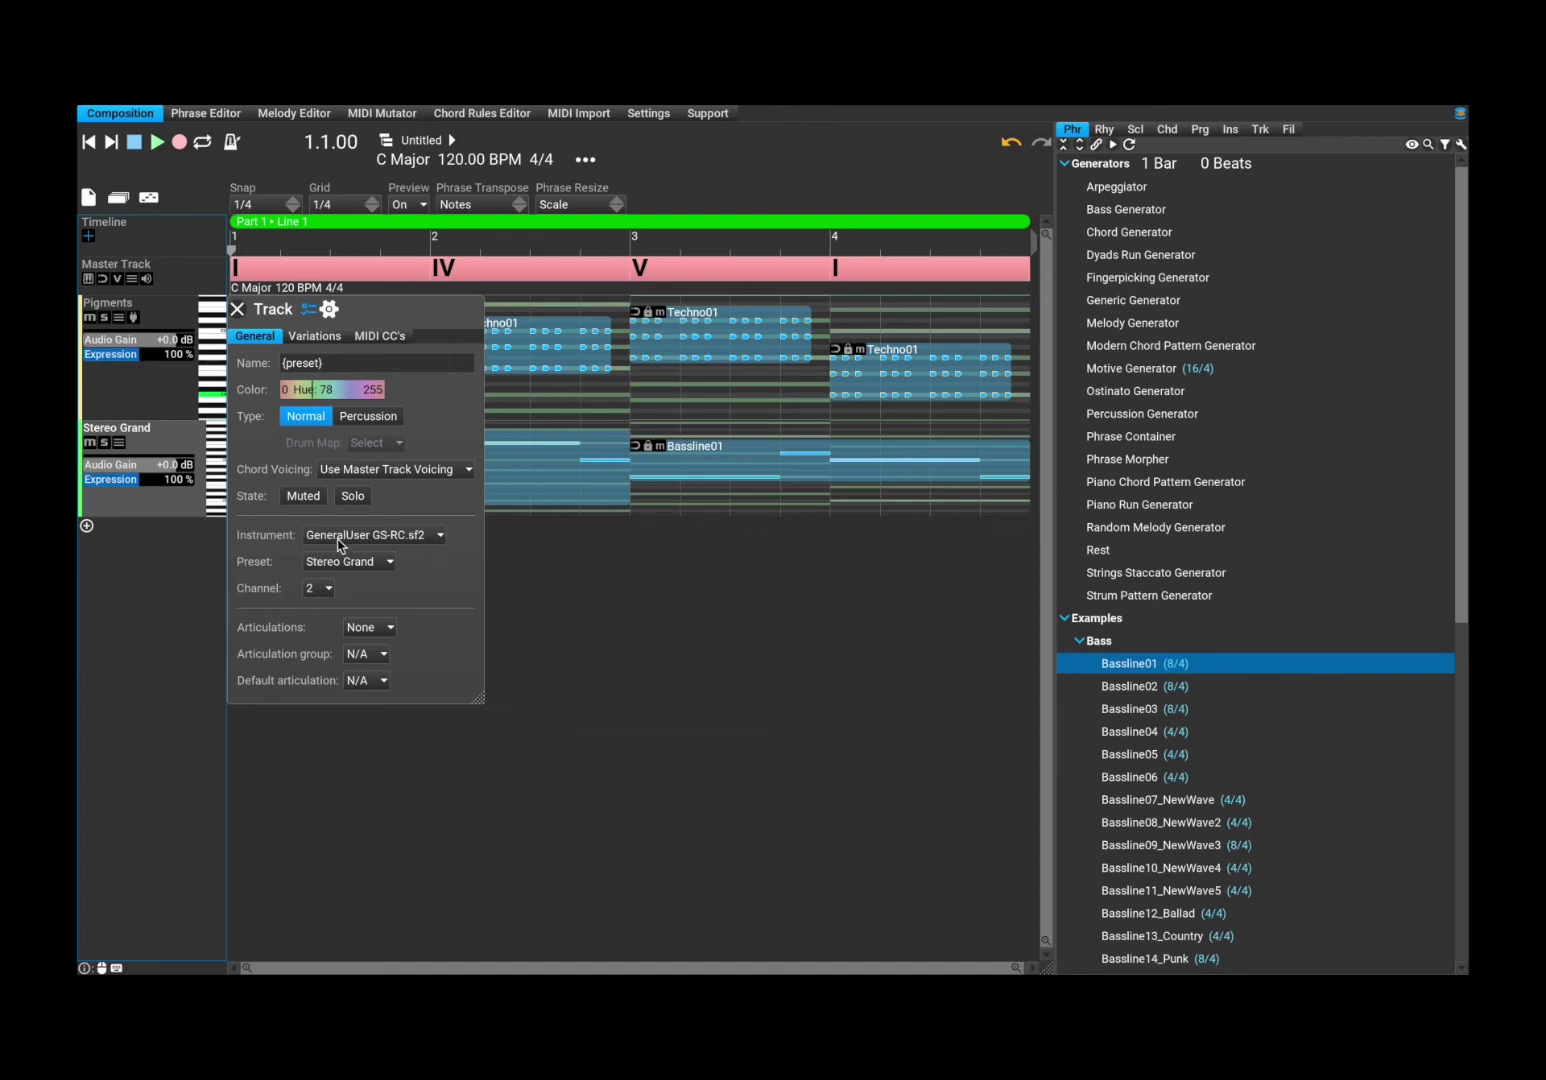
pyautogui.click(424, 541)
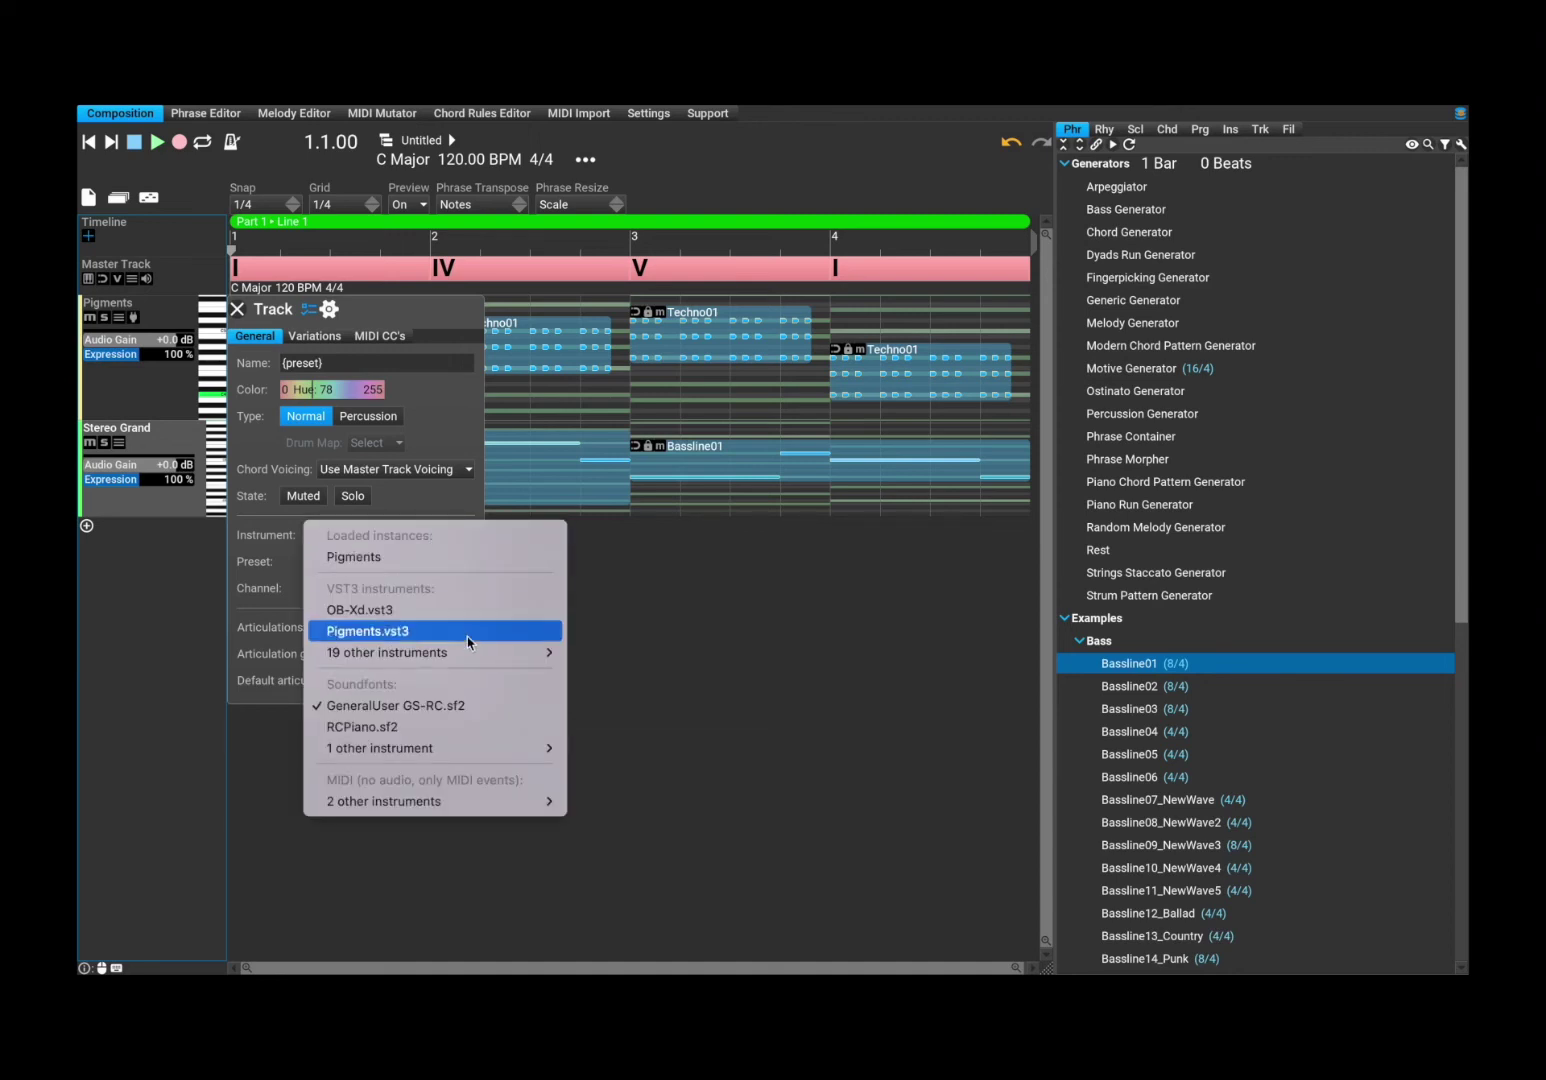
pyautogui.moveTo(471, 656)
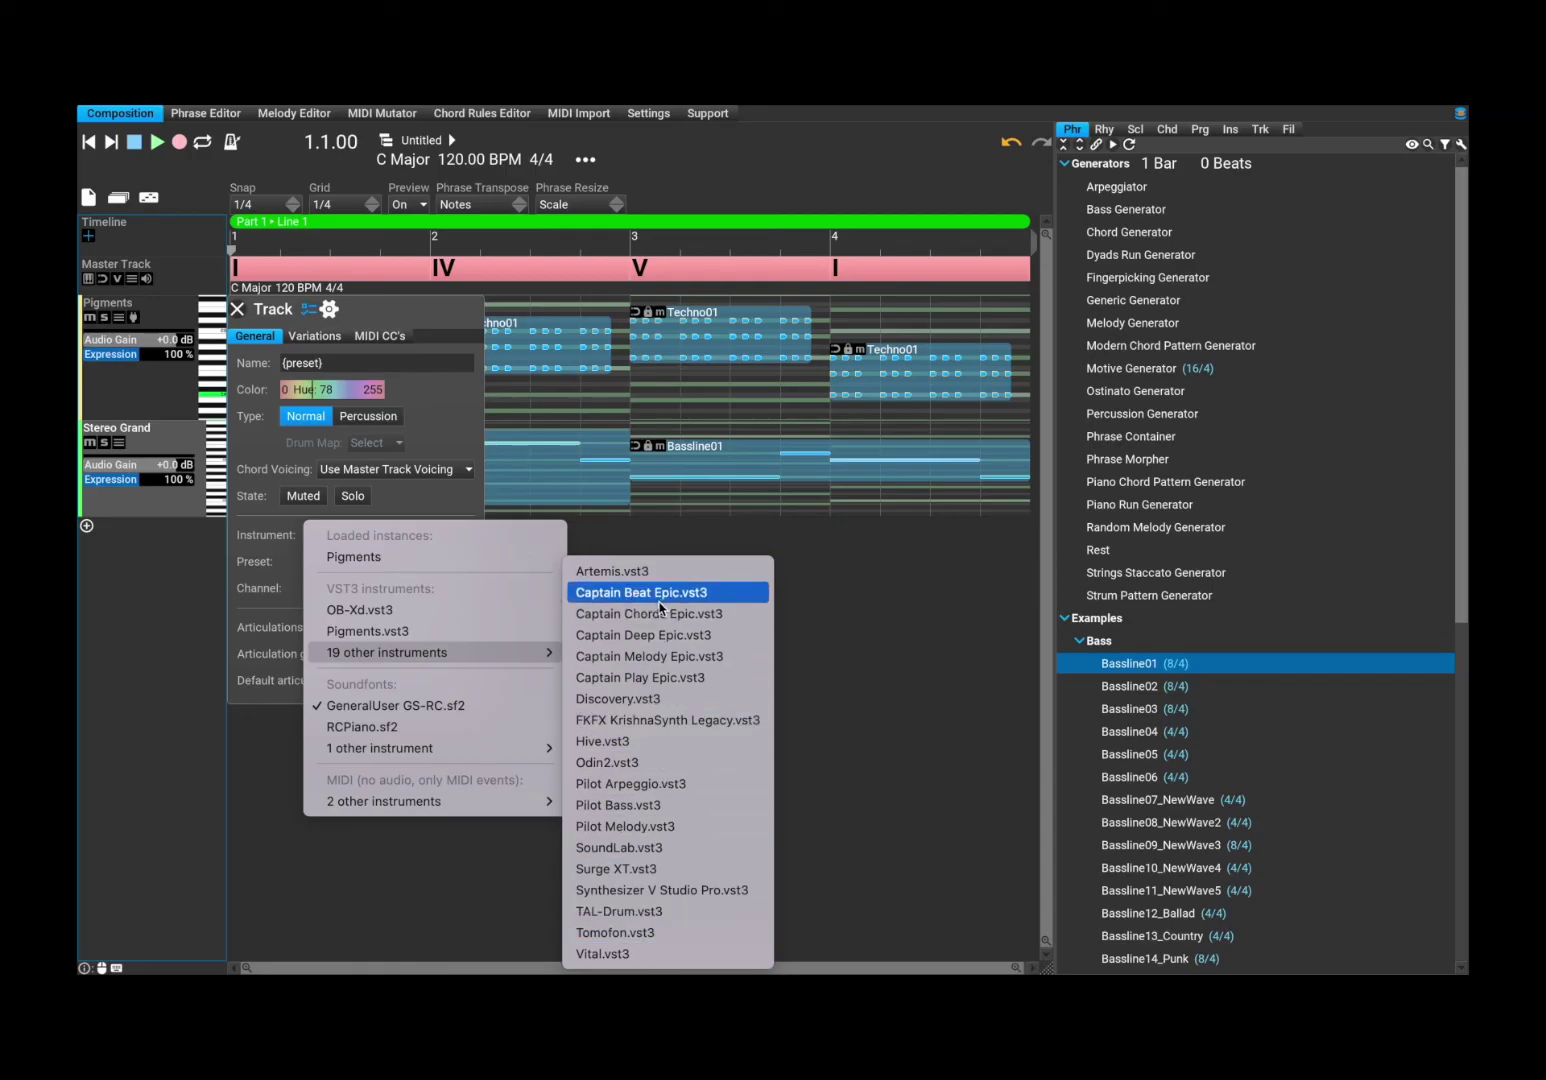
pyautogui.click(508, 616)
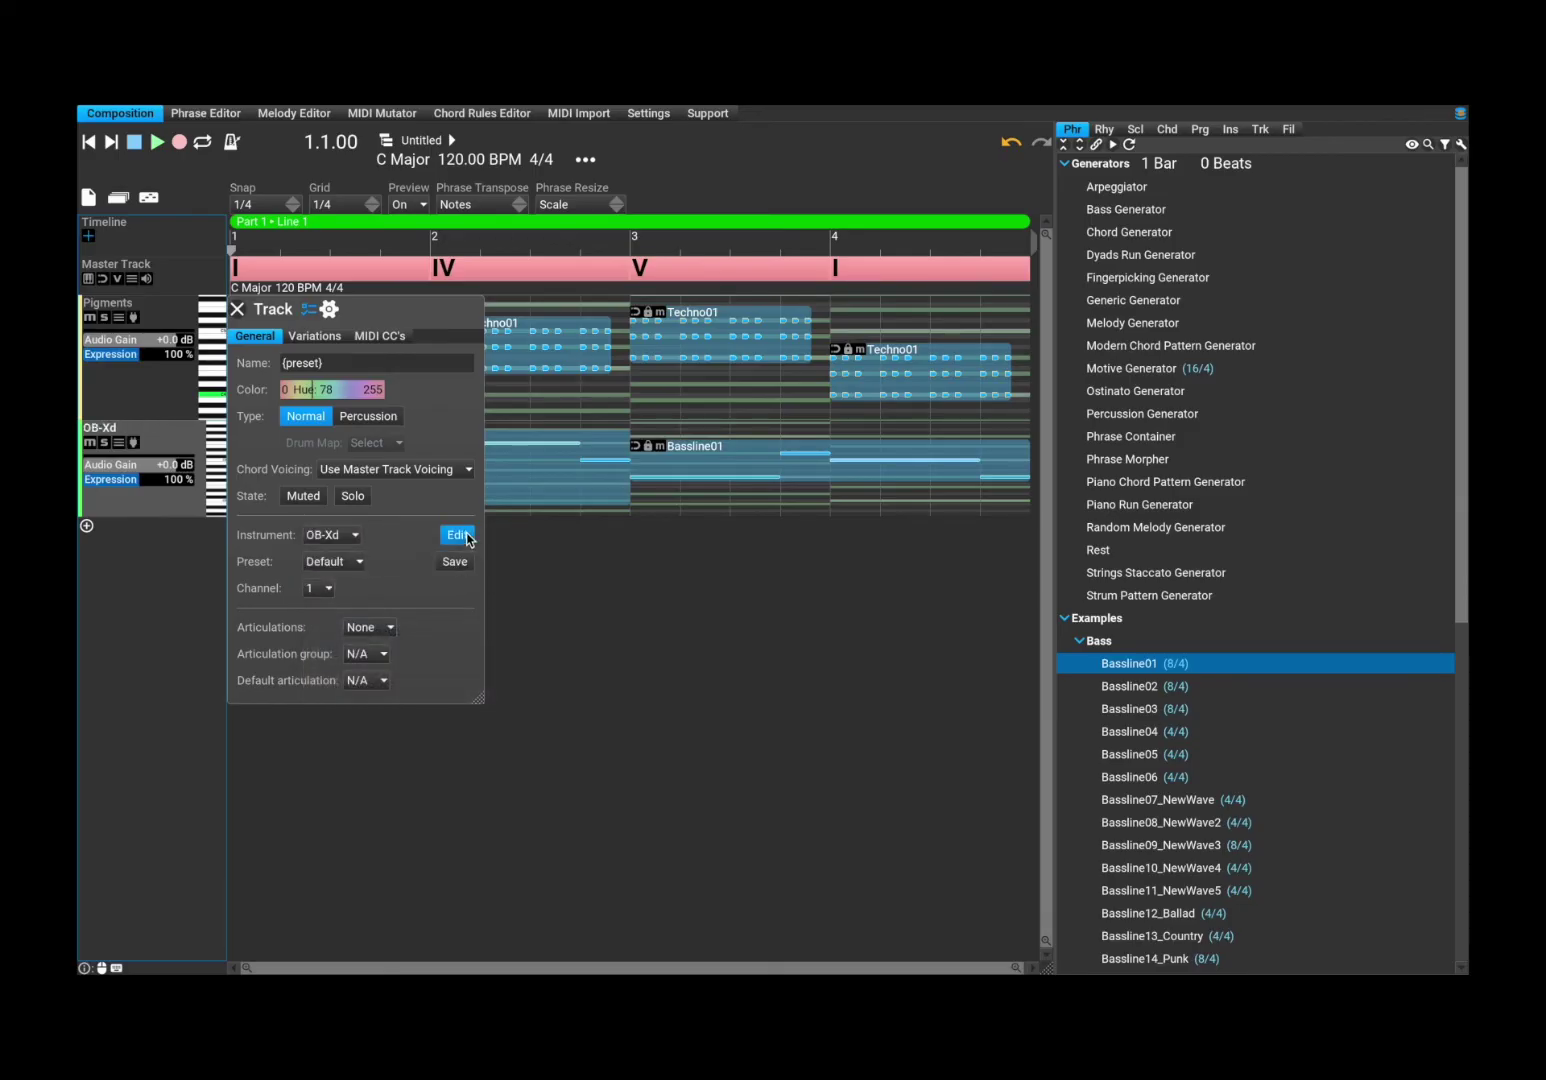
# Load the 001 - Bass 1 bank into the OB-Xd synth.
pyautogui.click(457, 535)
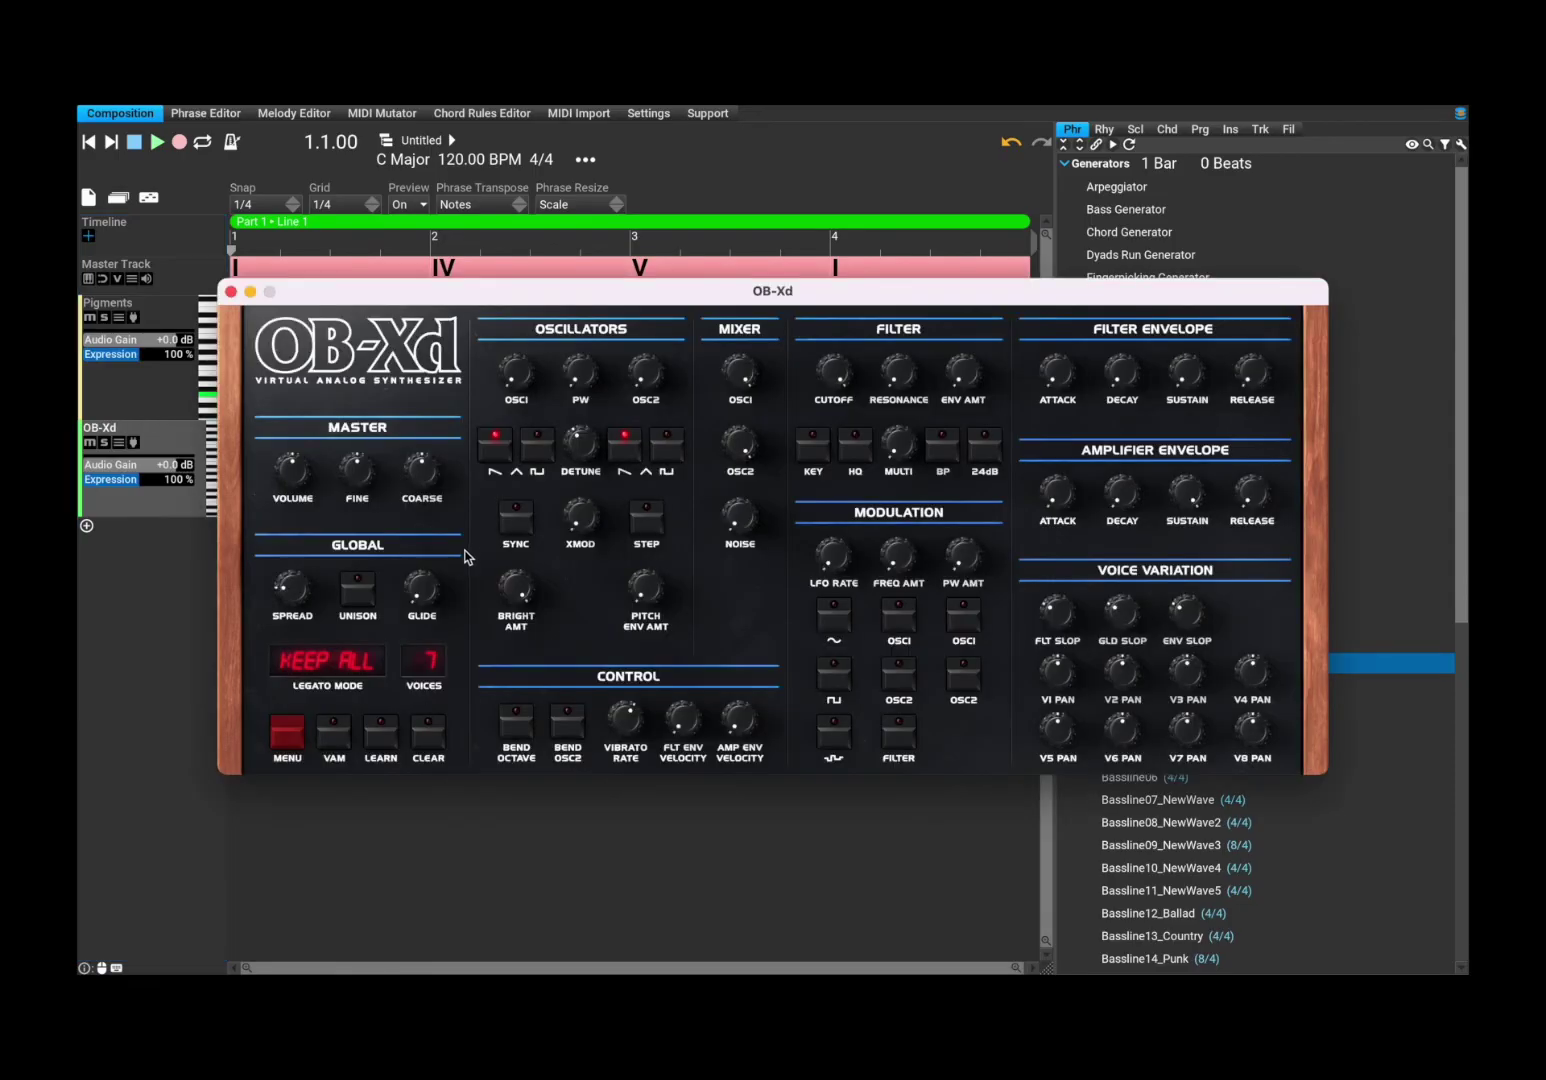
pyautogui.click(287, 731)
pyautogui.moveTo(338, 637)
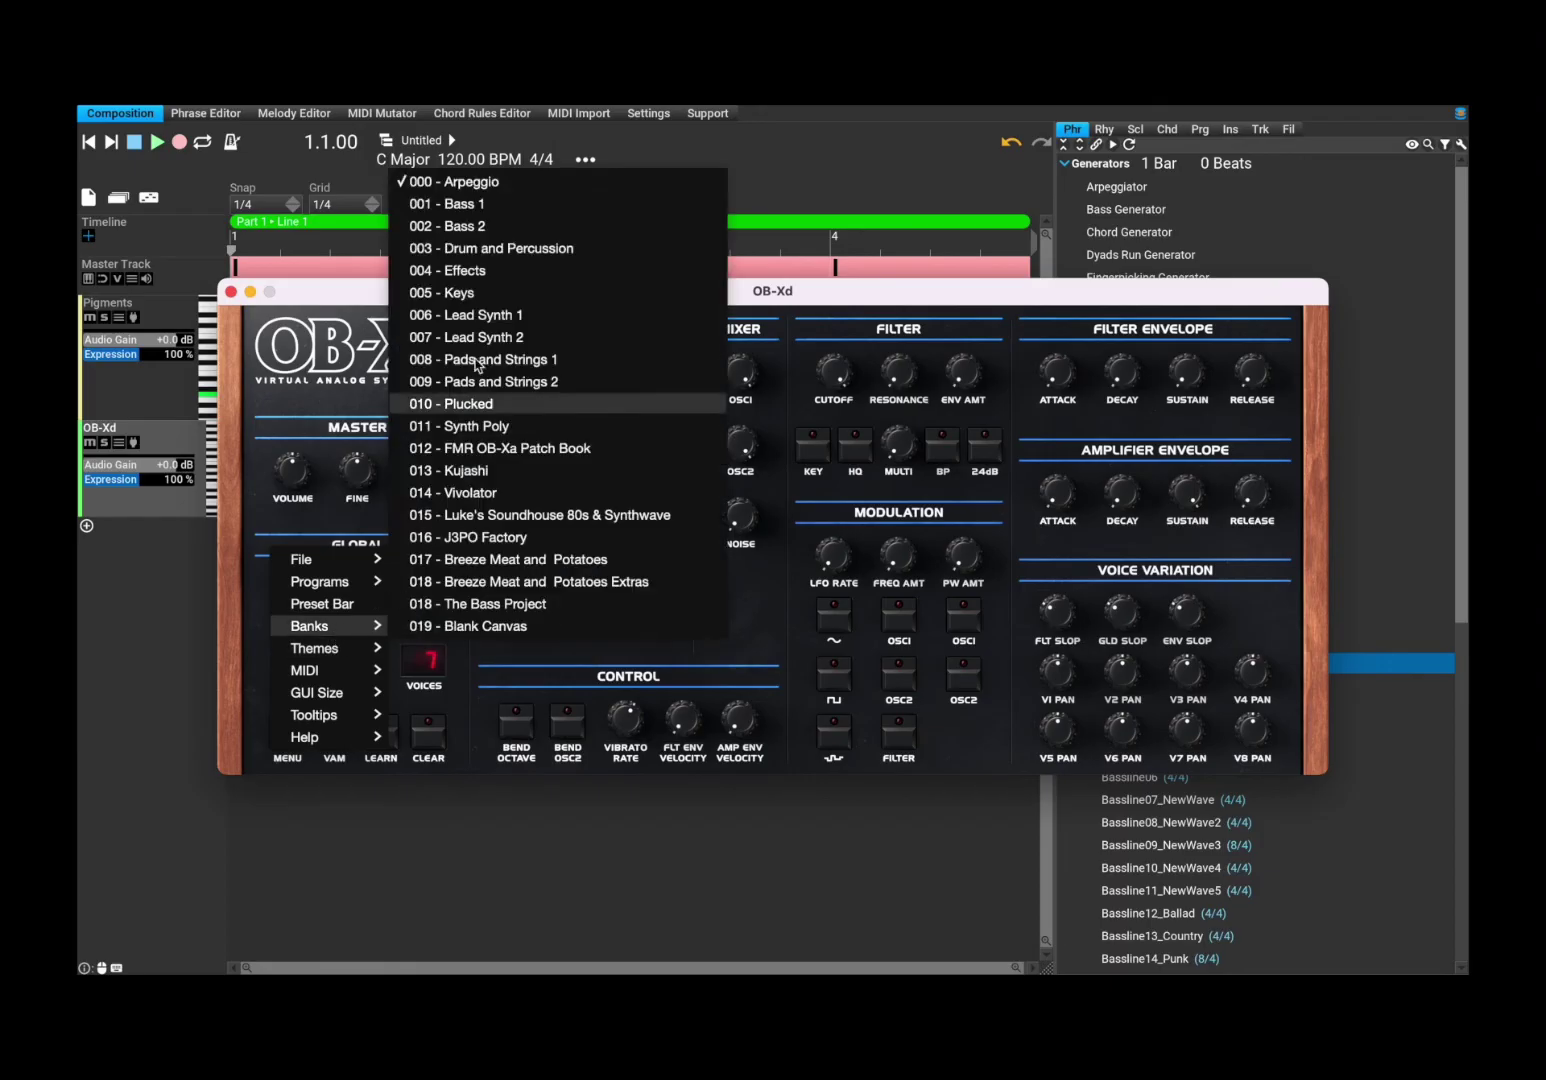
pyautogui.click(447, 204)
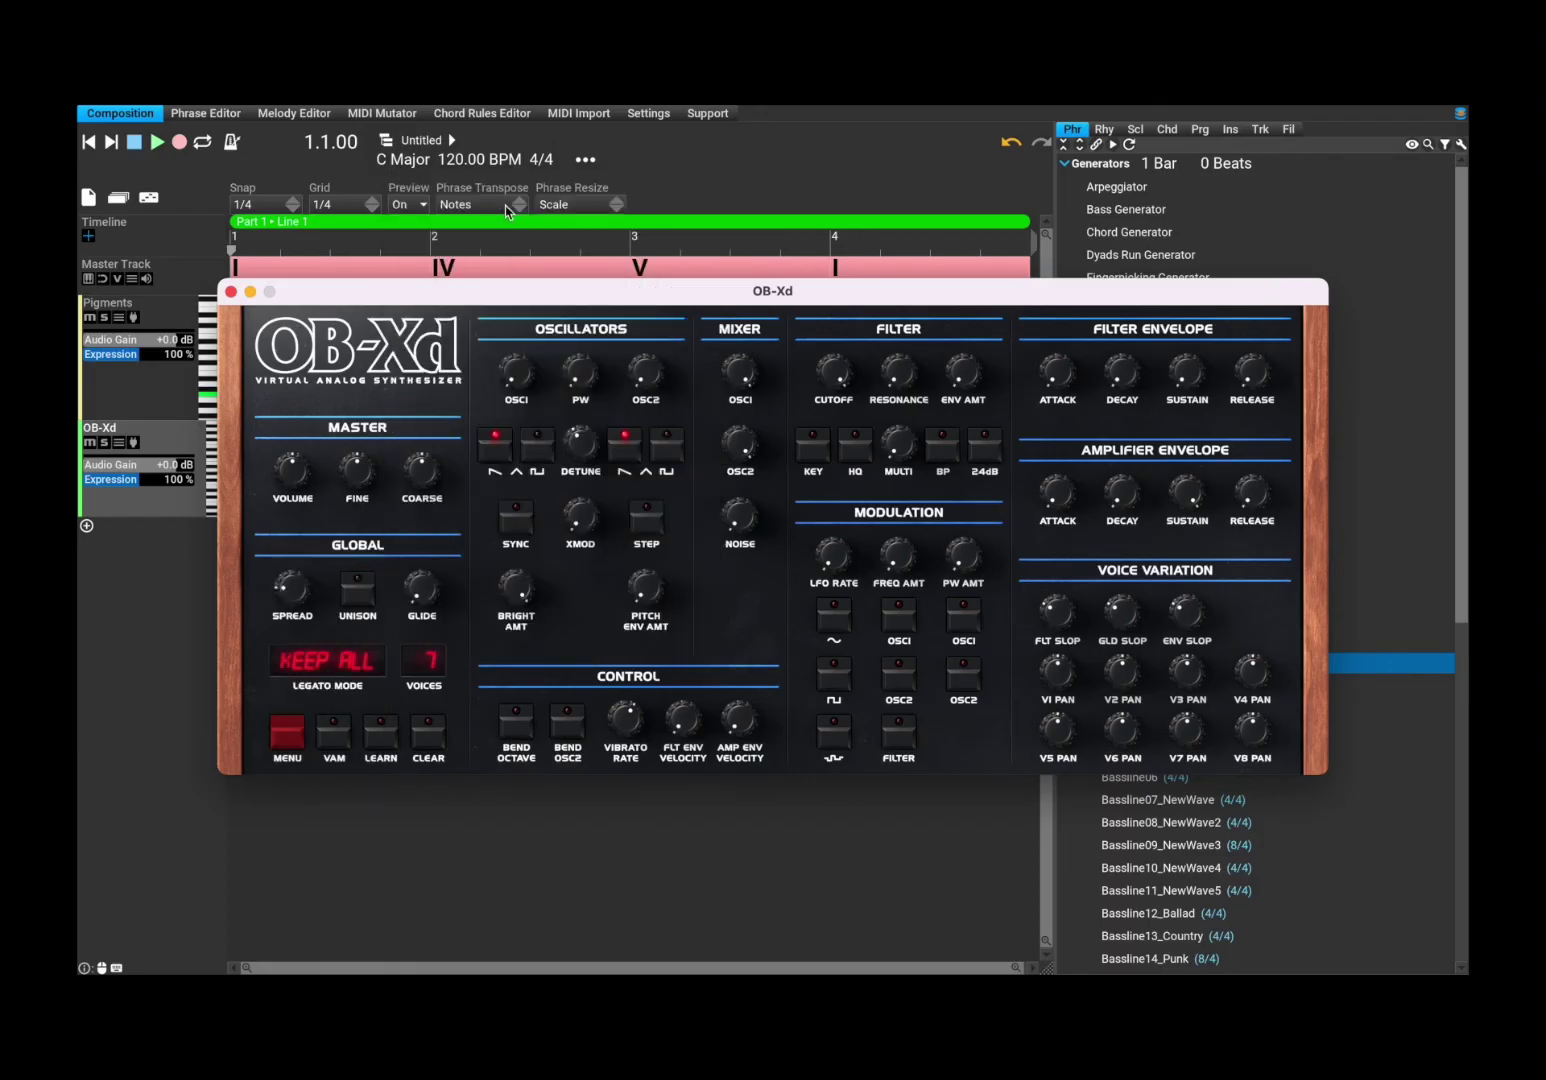
# Close the OB-Xd window and Track panel, then play the arrangement and stop.
pyautogui.click(231, 292)
pyautogui.click(239, 310)
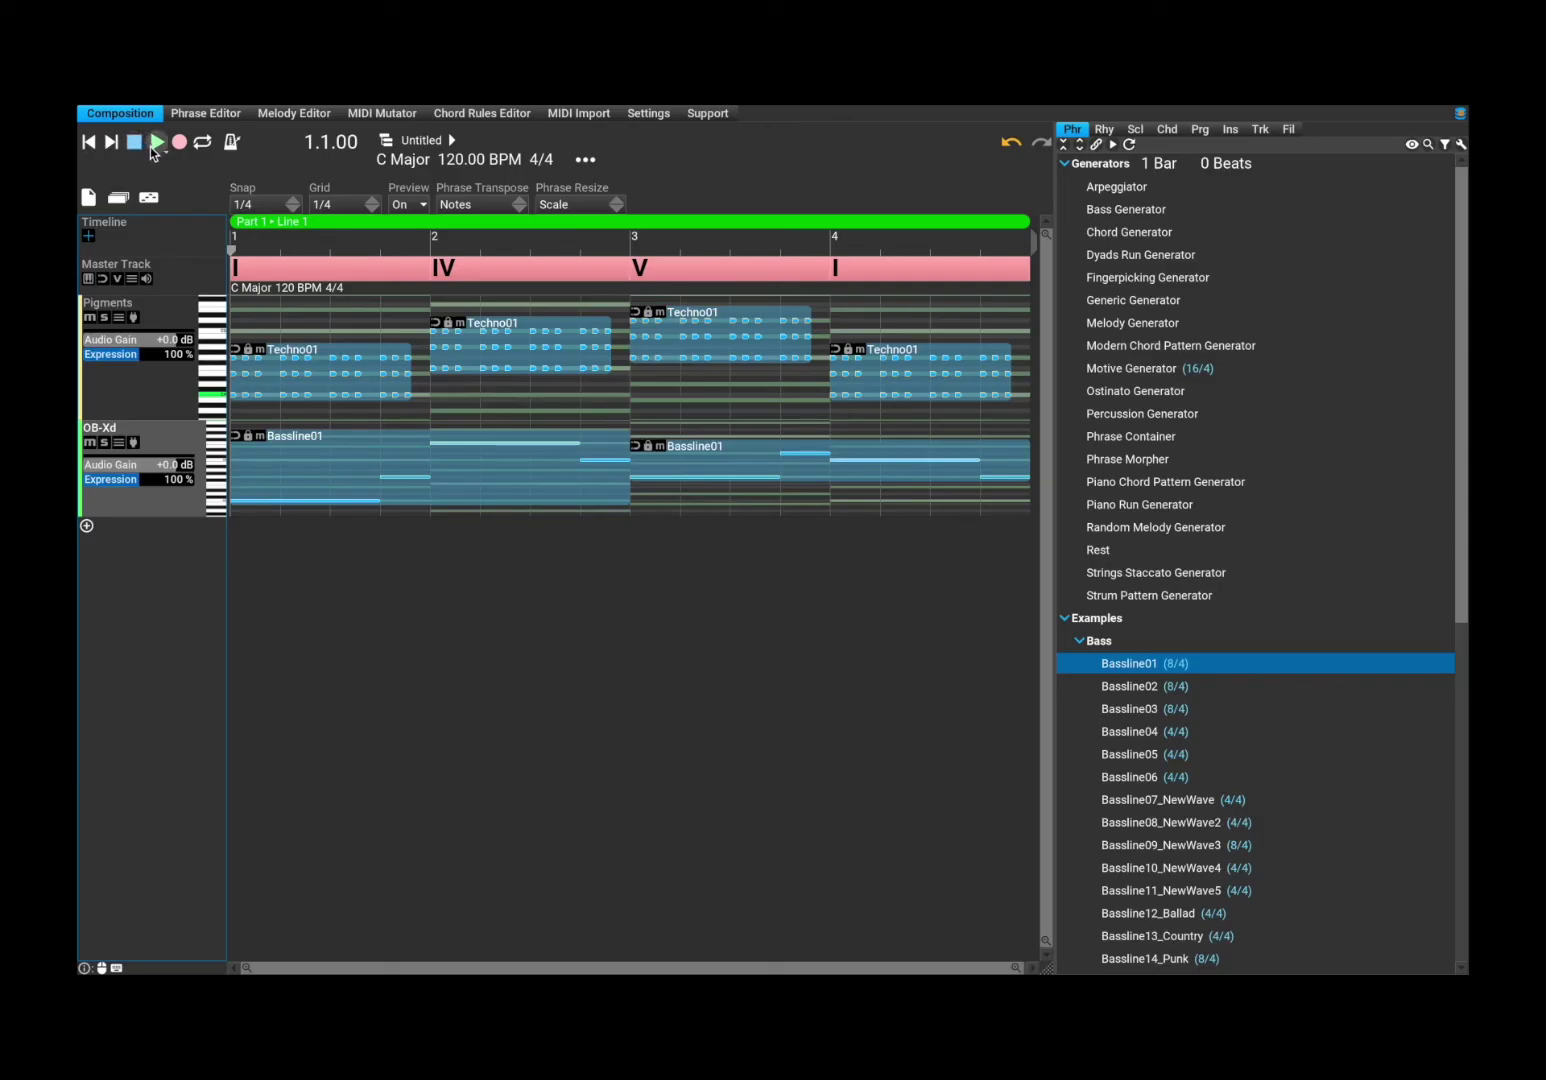
pyautogui.click(155, 143)
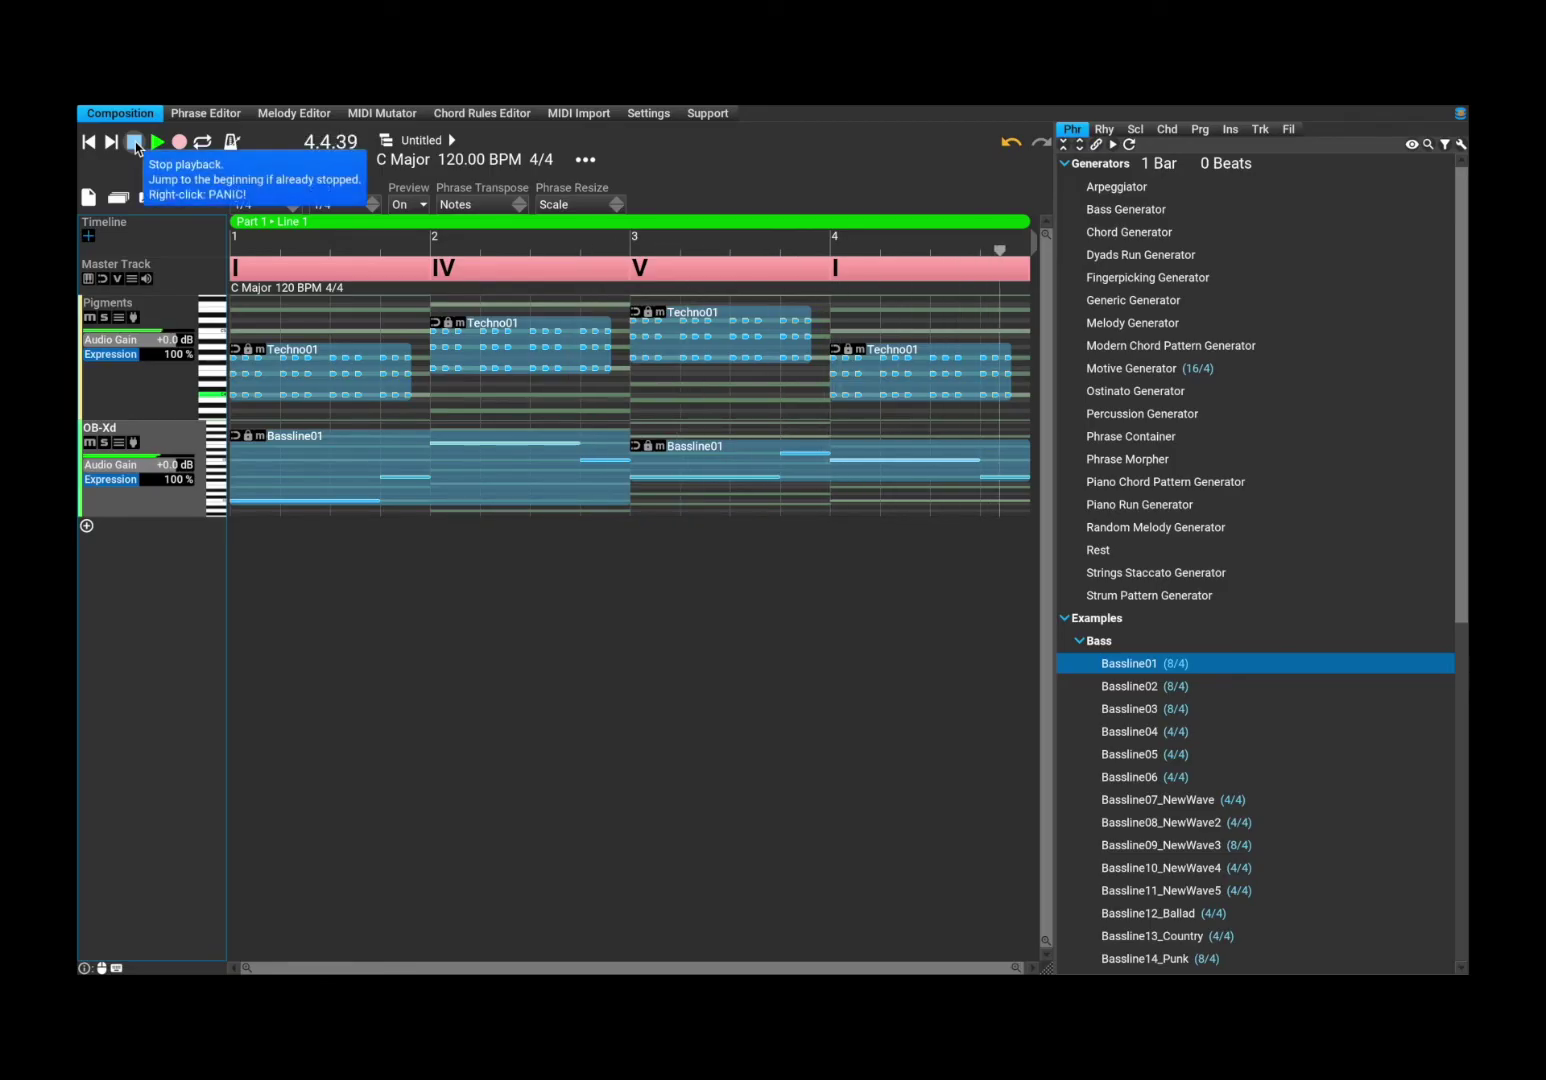
pyautogui.click(135, 143)
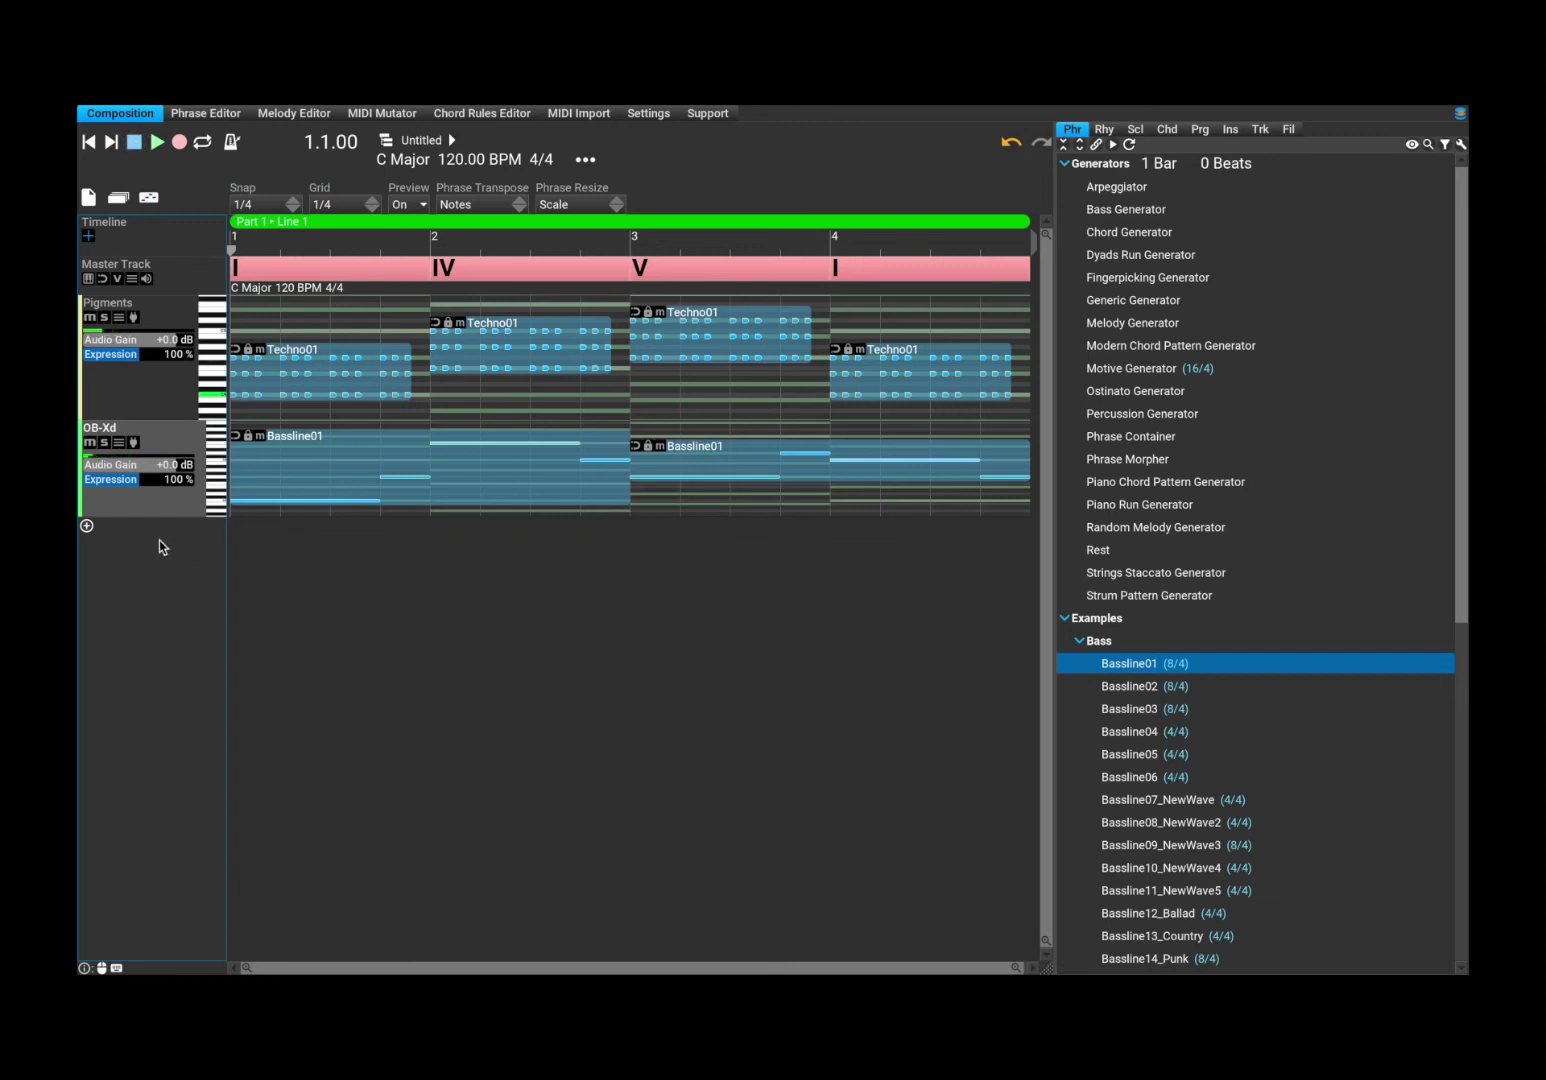
# Enlarge the OB-Xd track downward, scroll its piano roll, and select the phrases on both tracks.
pyautogui.moveTo(161, 517); pyautogui.dragTo(198, 953)
pyautogui.scroll(3, 446, 743)
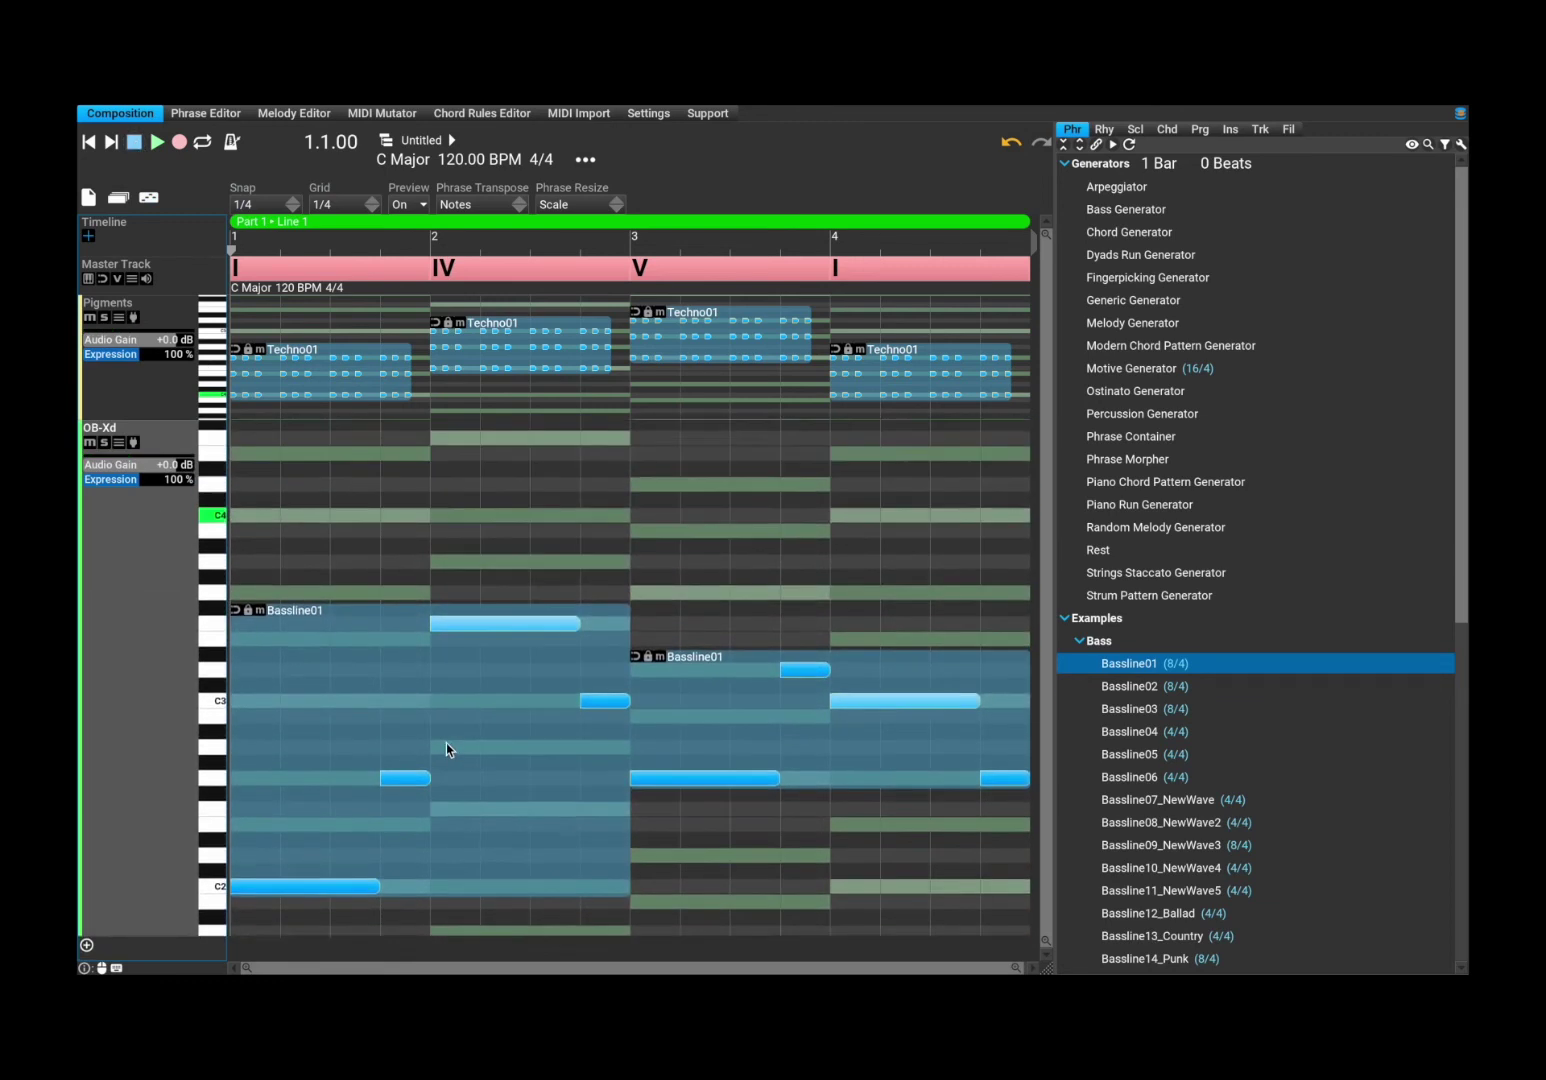
pyautogui.scroll(1, 444, 745)
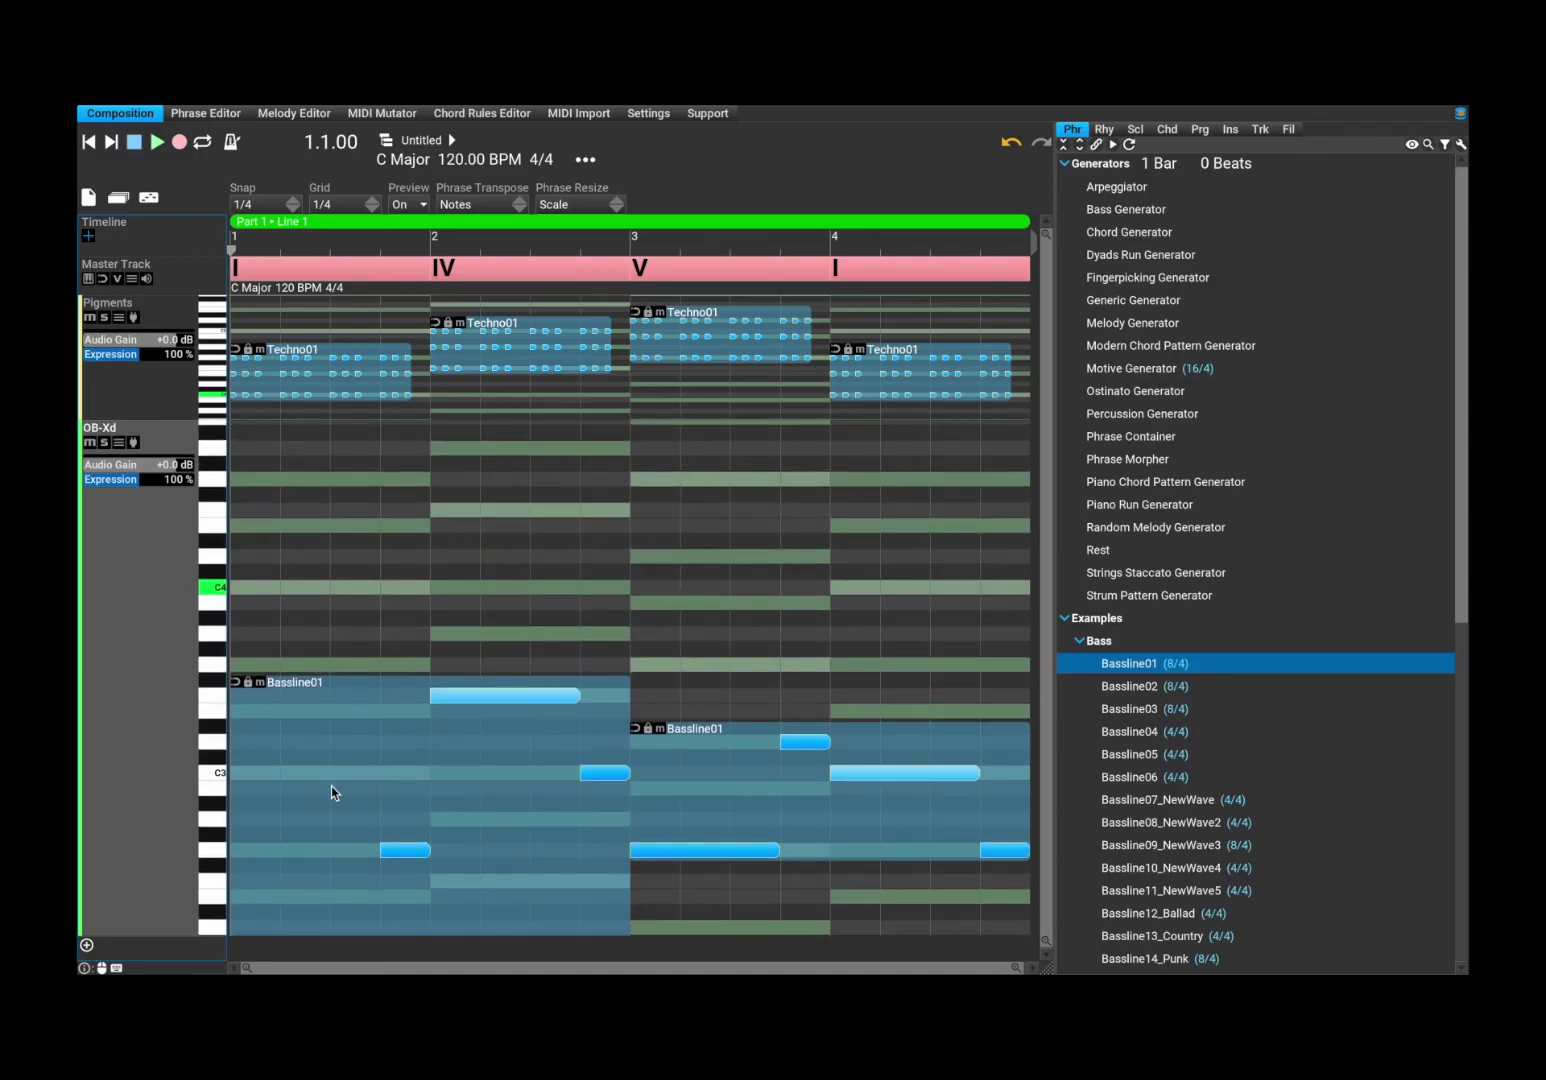
pyautogui.moveTo(331, 665); pyautogui.dragTo(320, 434)
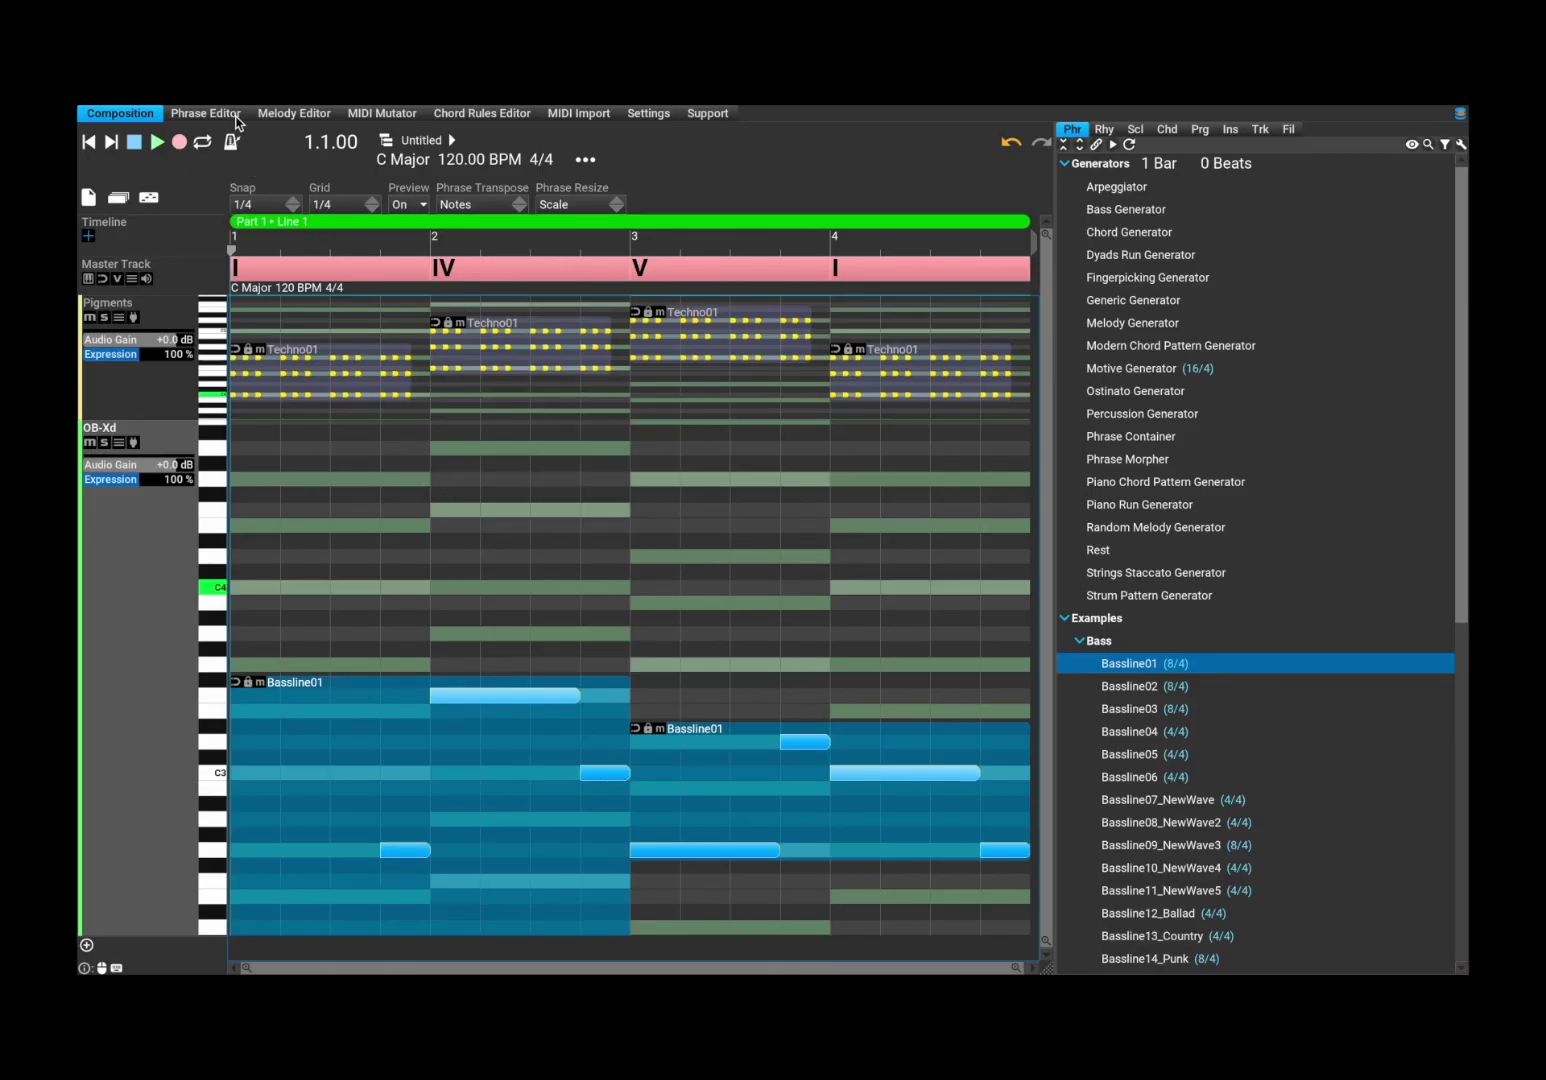
pyautogui.doubleClick(1127, 670)
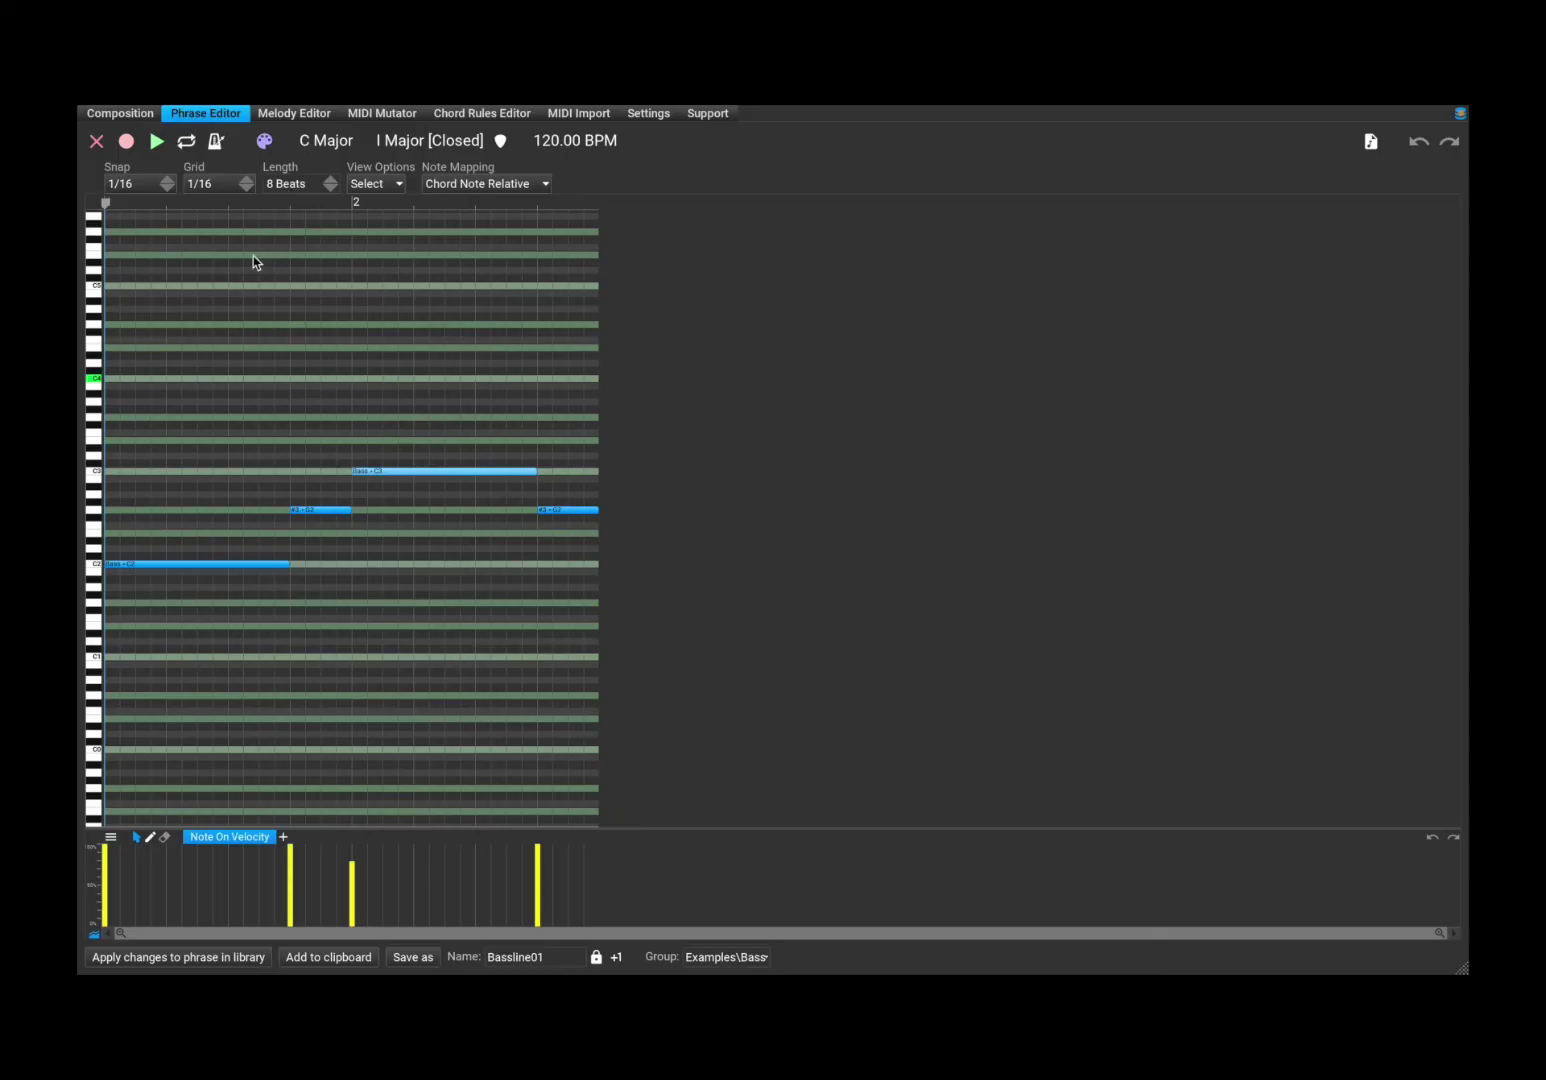
pyautogui.click(294, 116)
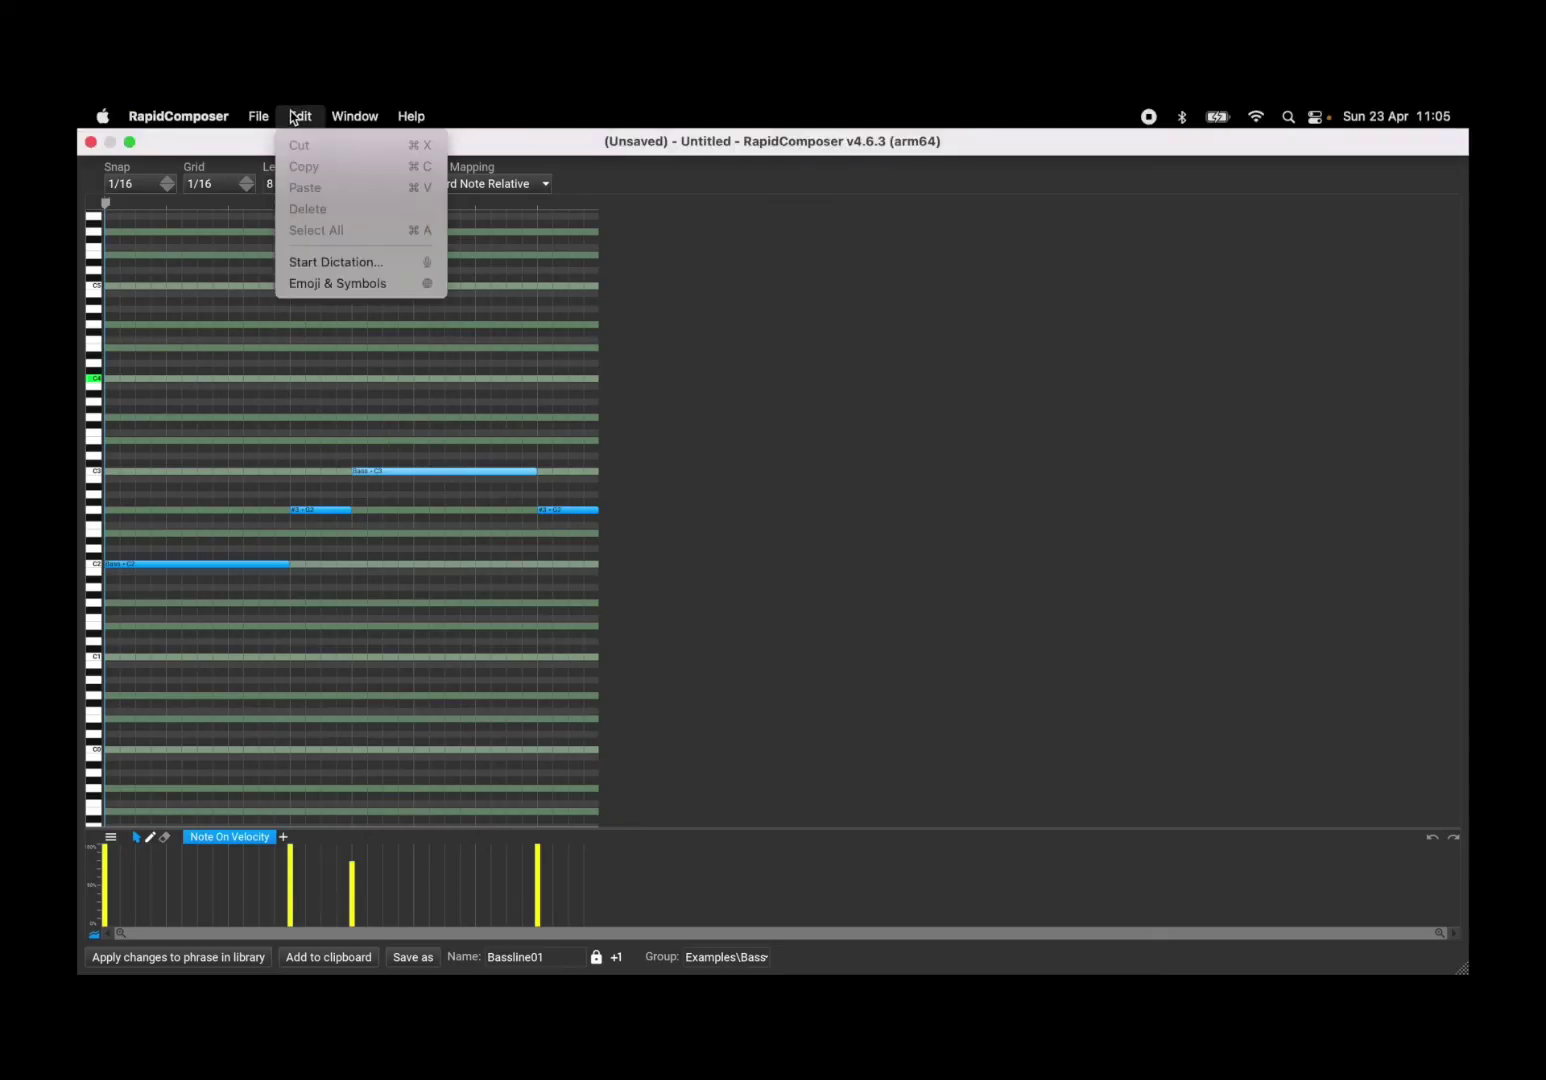
pyautogui.click(968, 580)
pyautogui.click(322, 113)
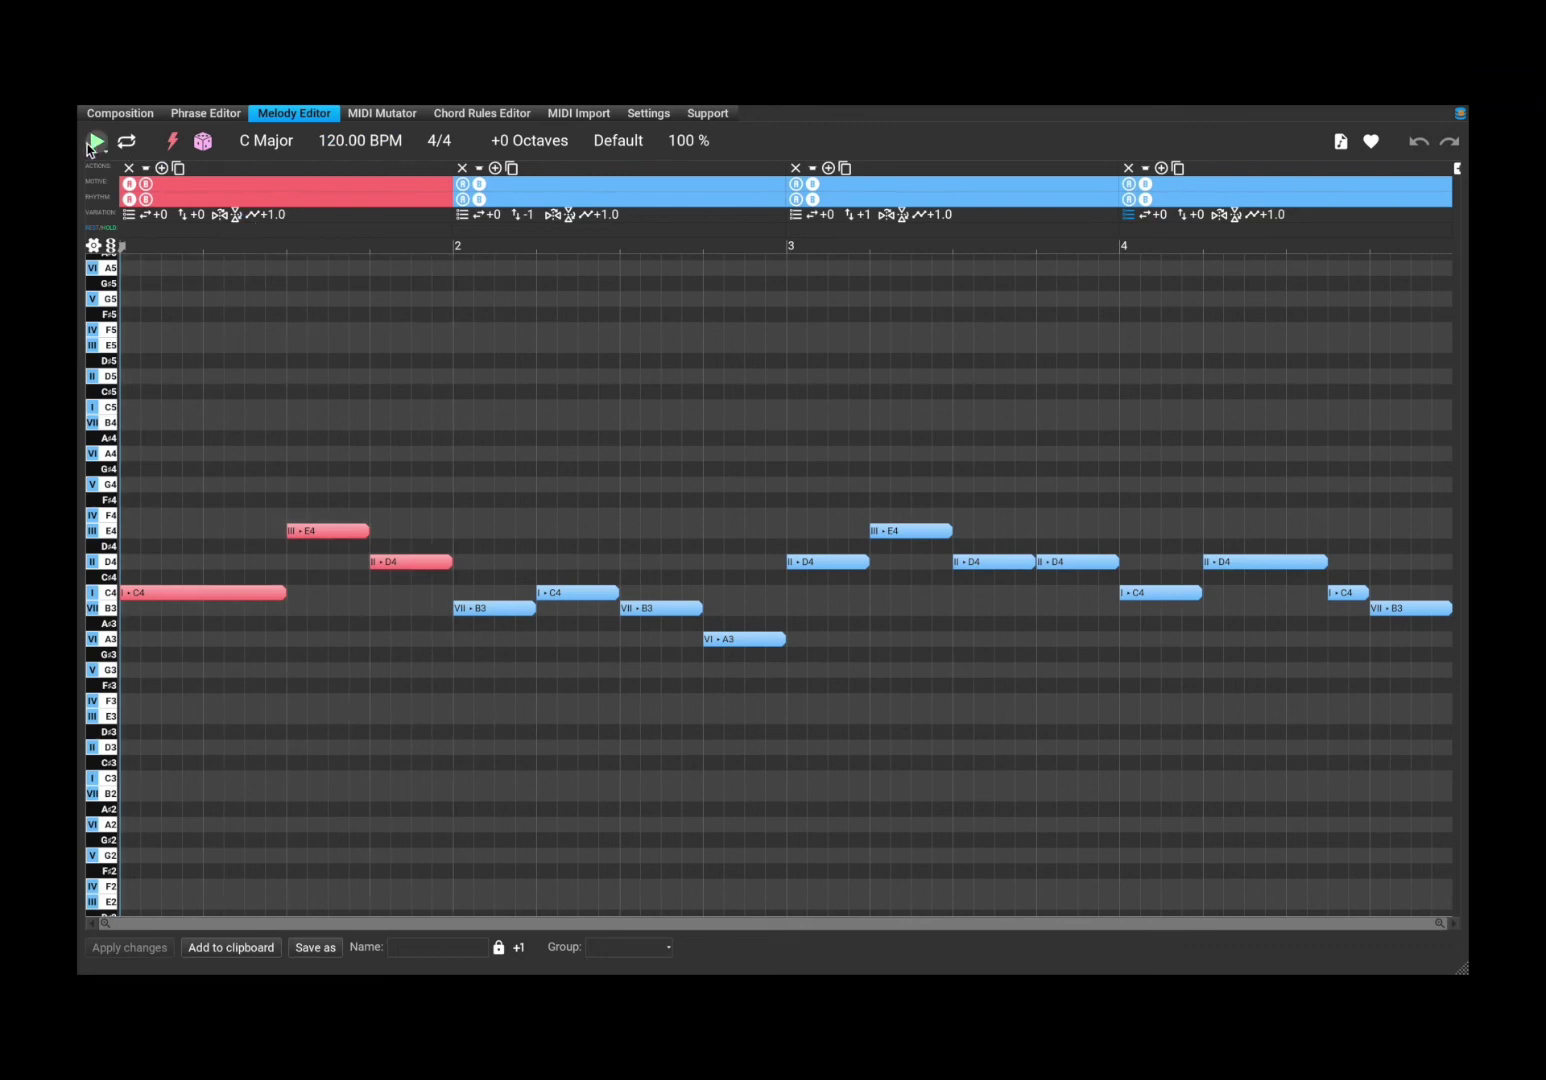
pyautogui.click(94, 142)
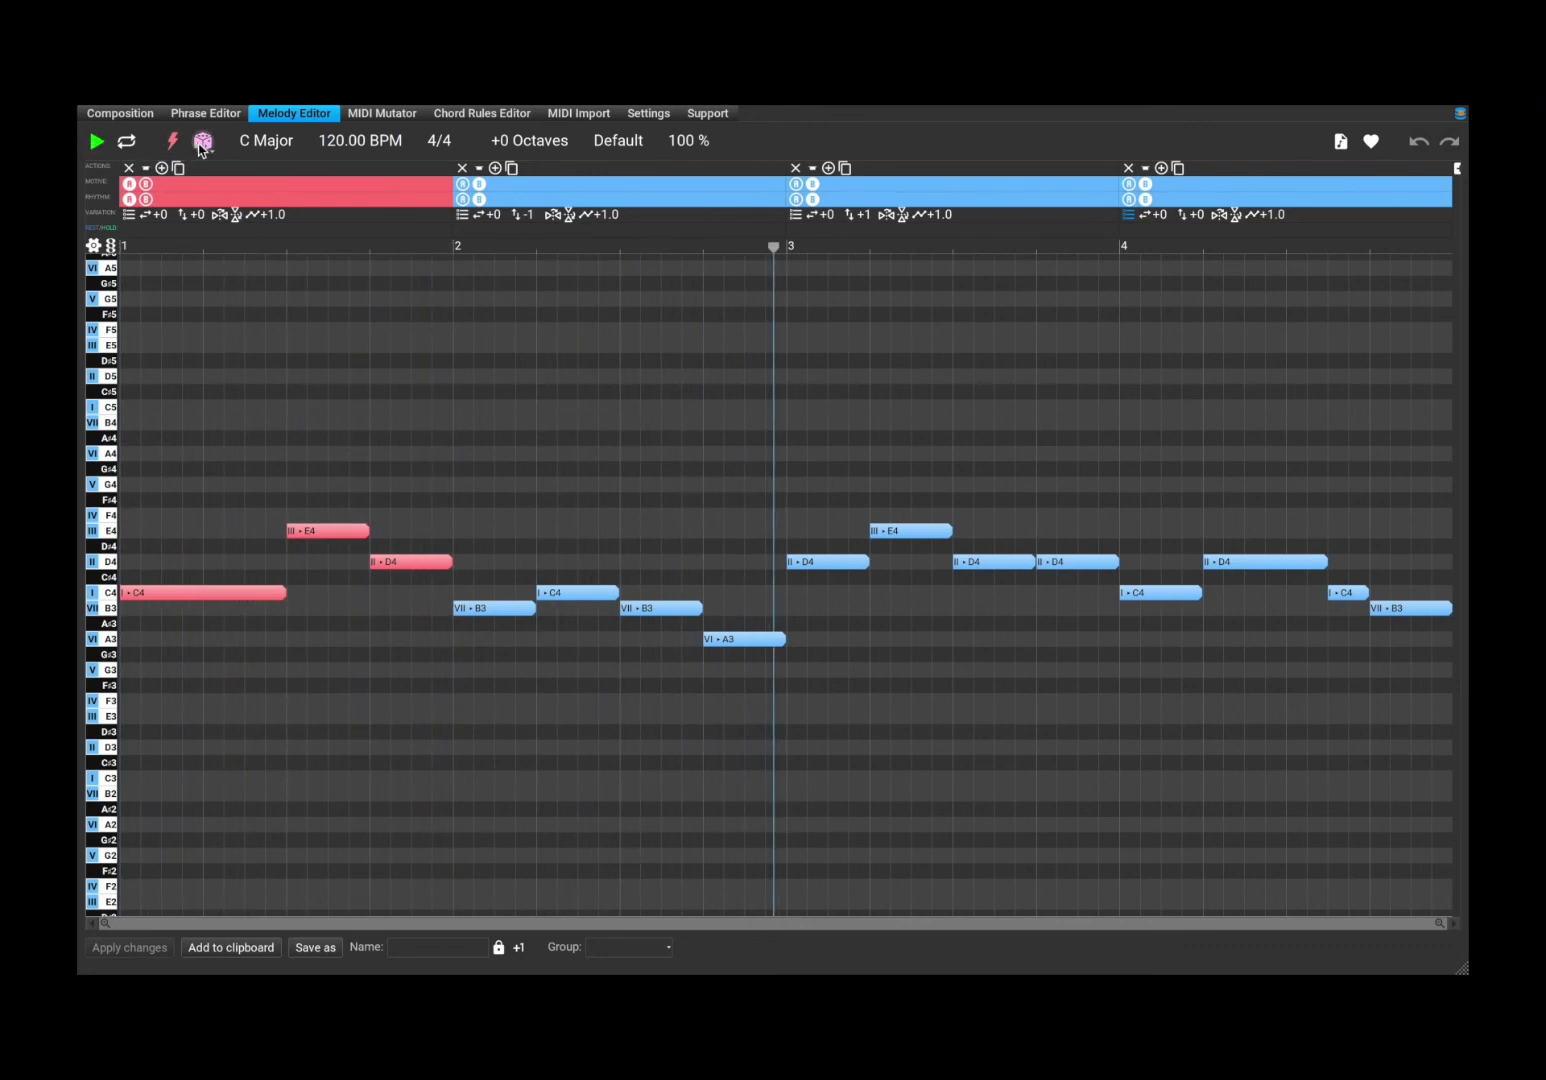
pyautogui.click(204, 148)
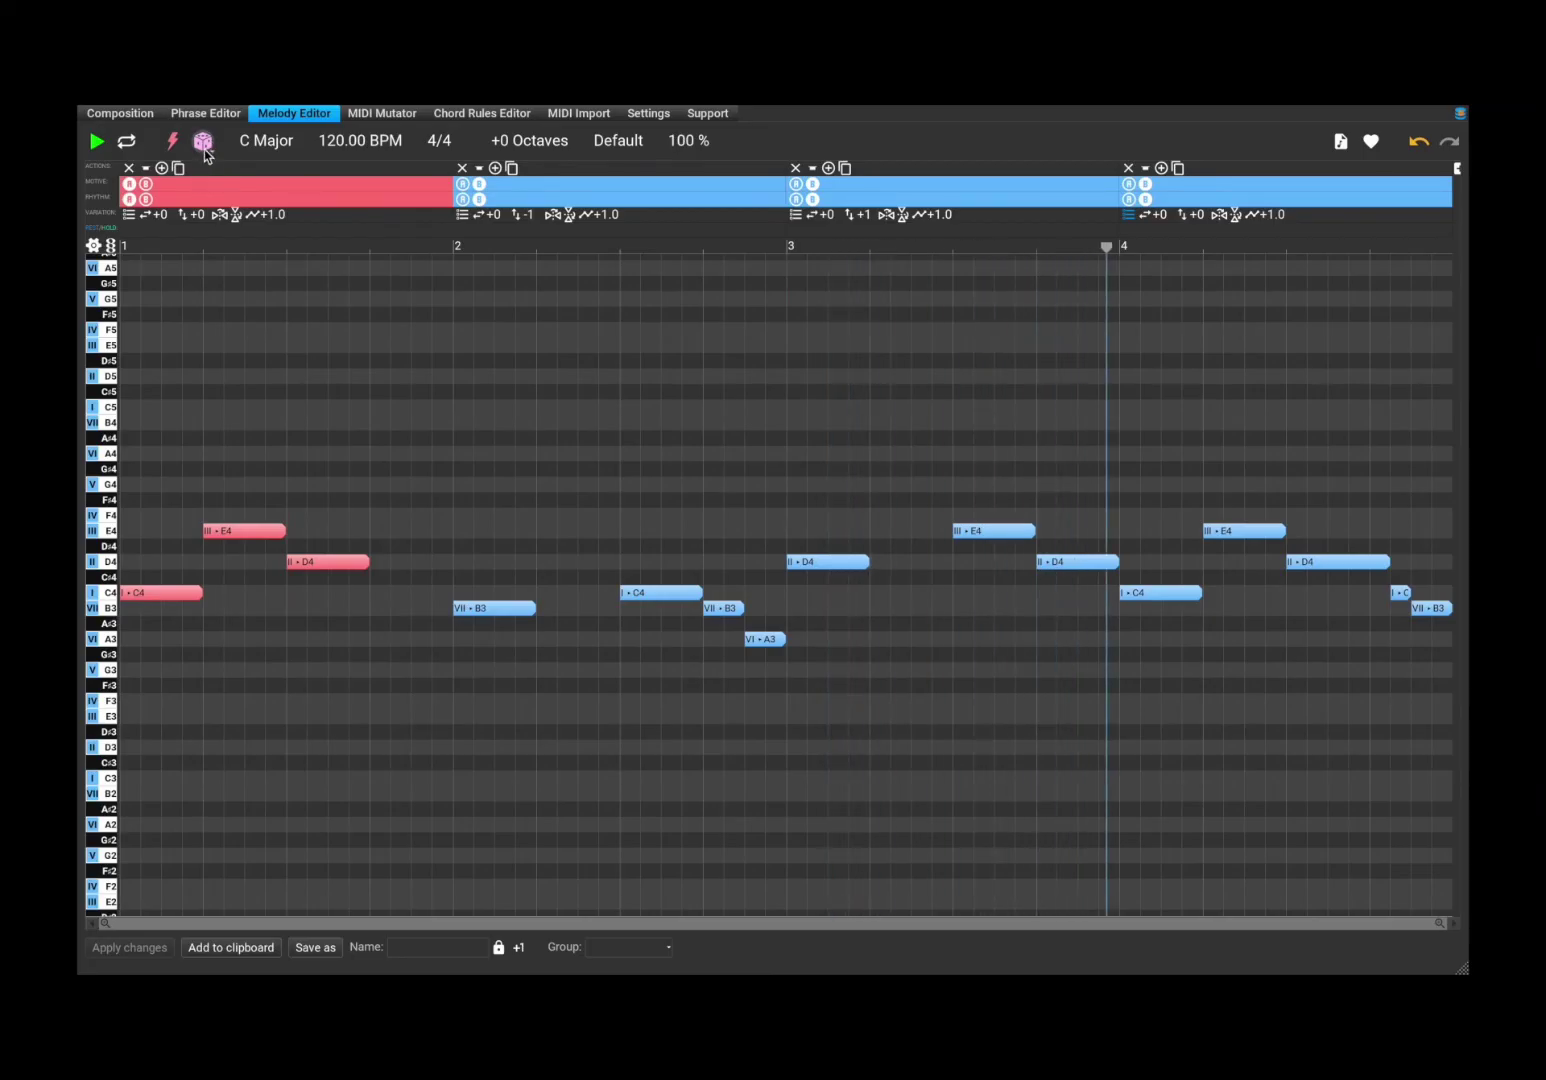
pyautogui.click(204, 148)
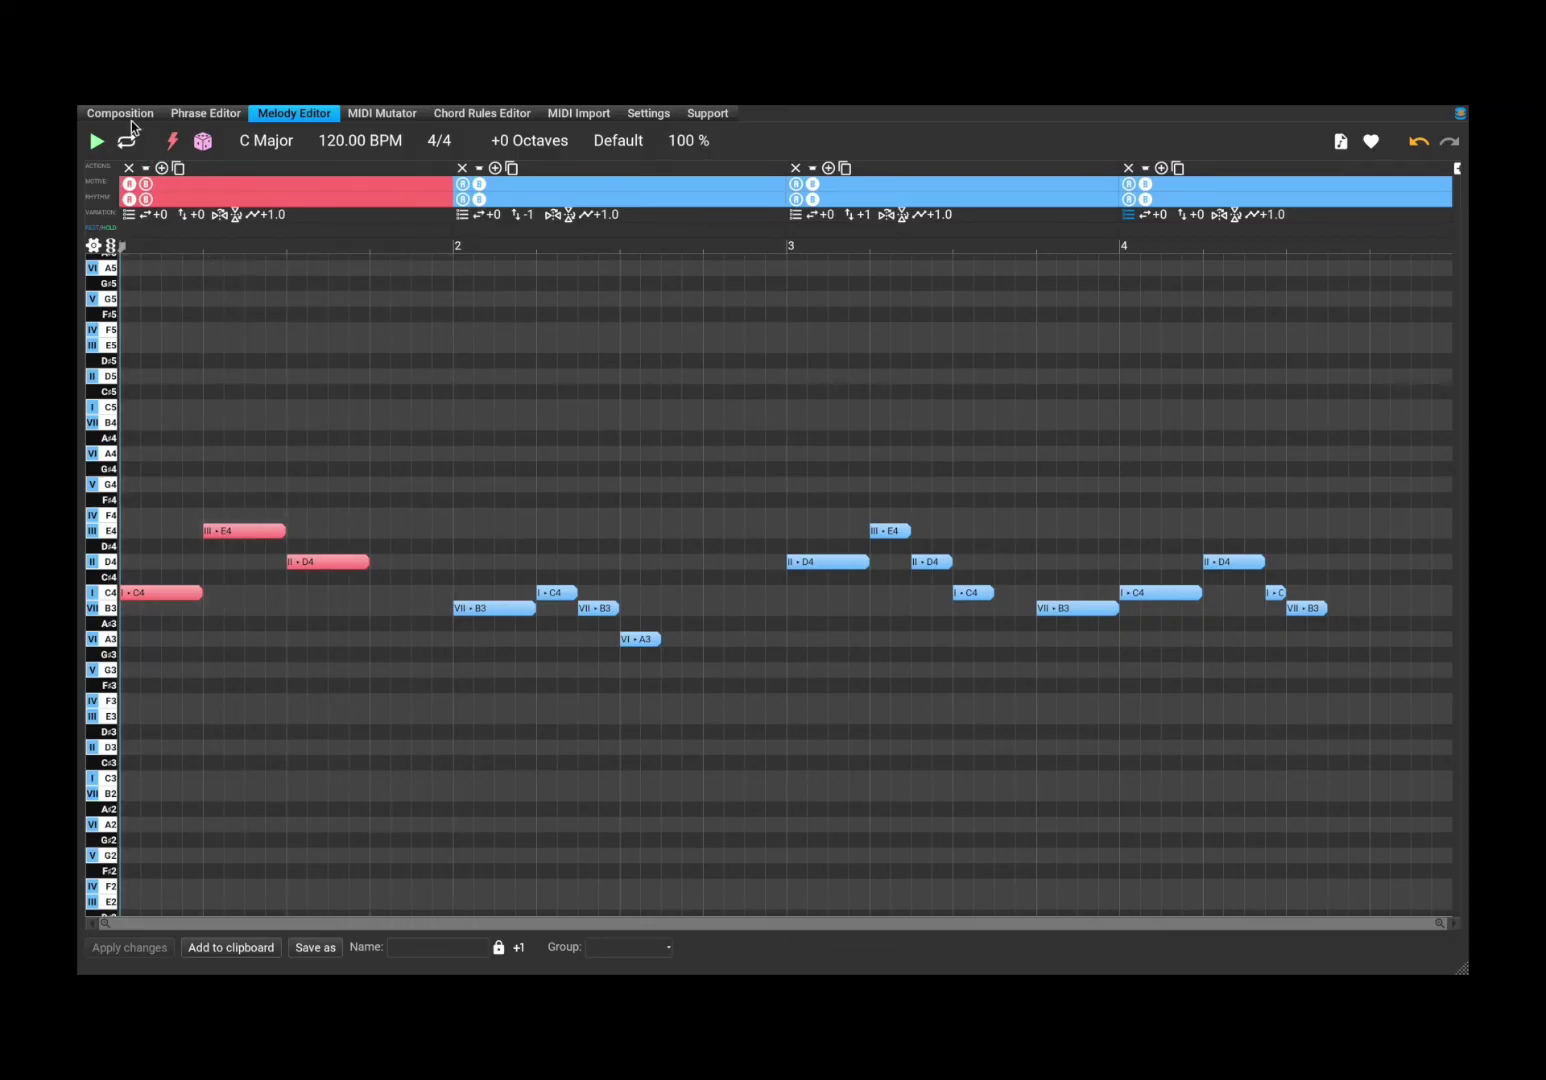
pyautogui.click(134, 116)
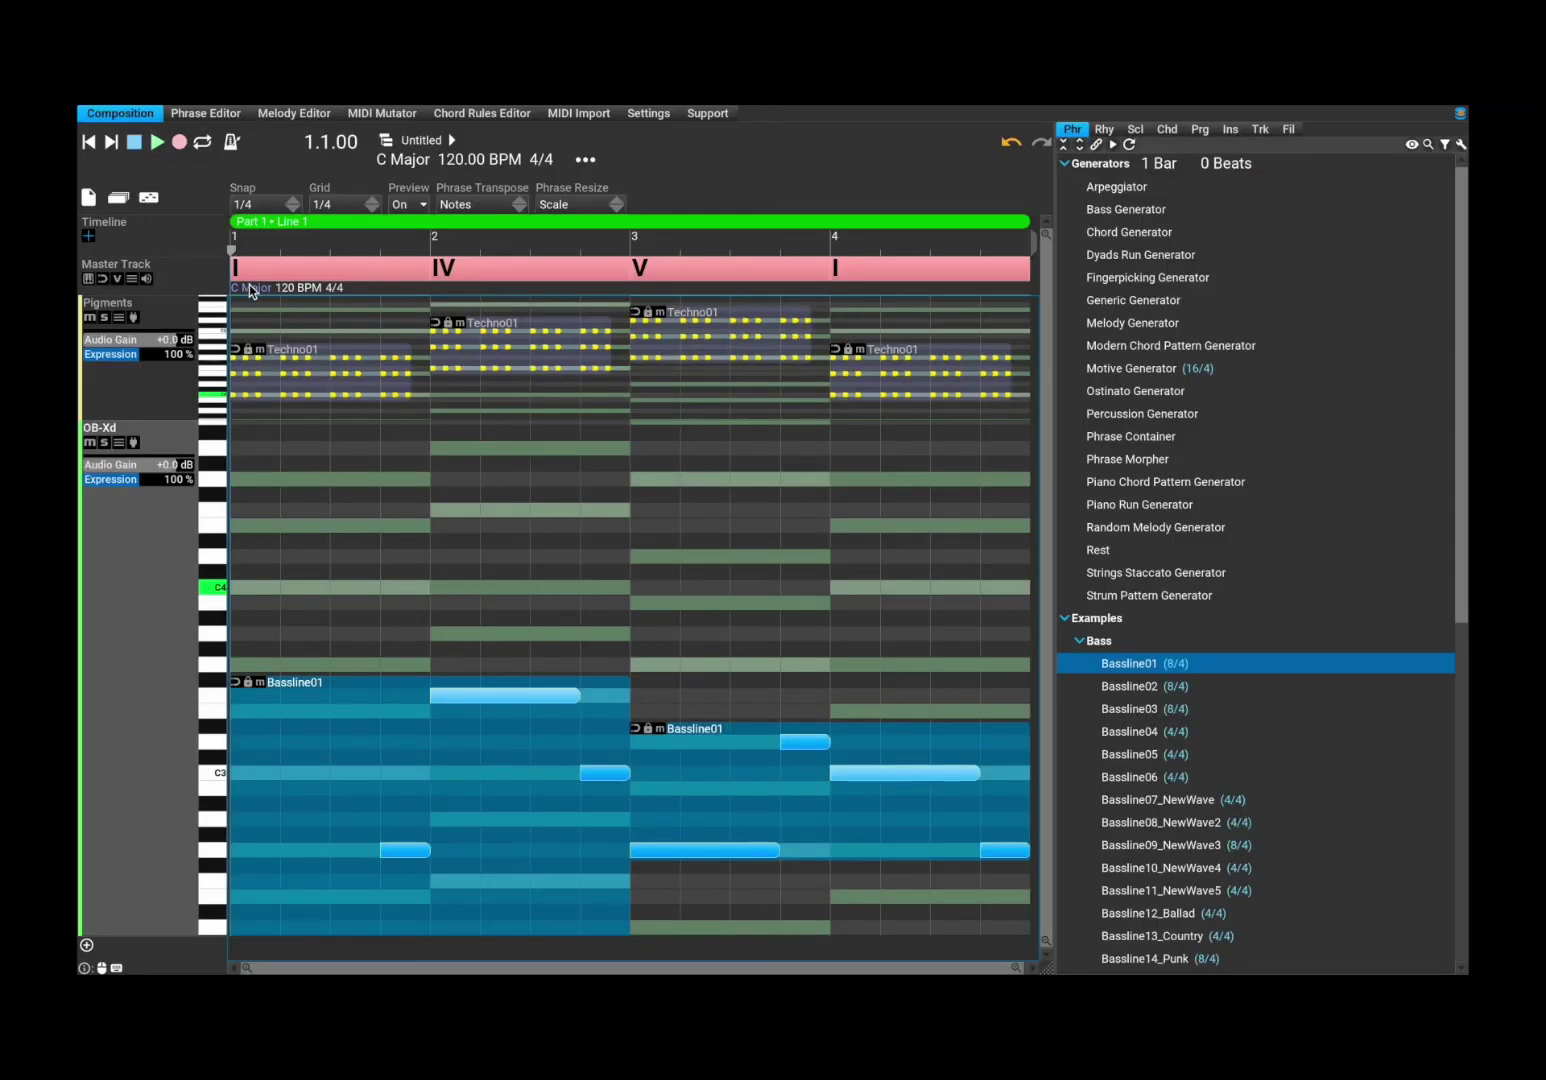
pyautogui.moveTo(248, 286)
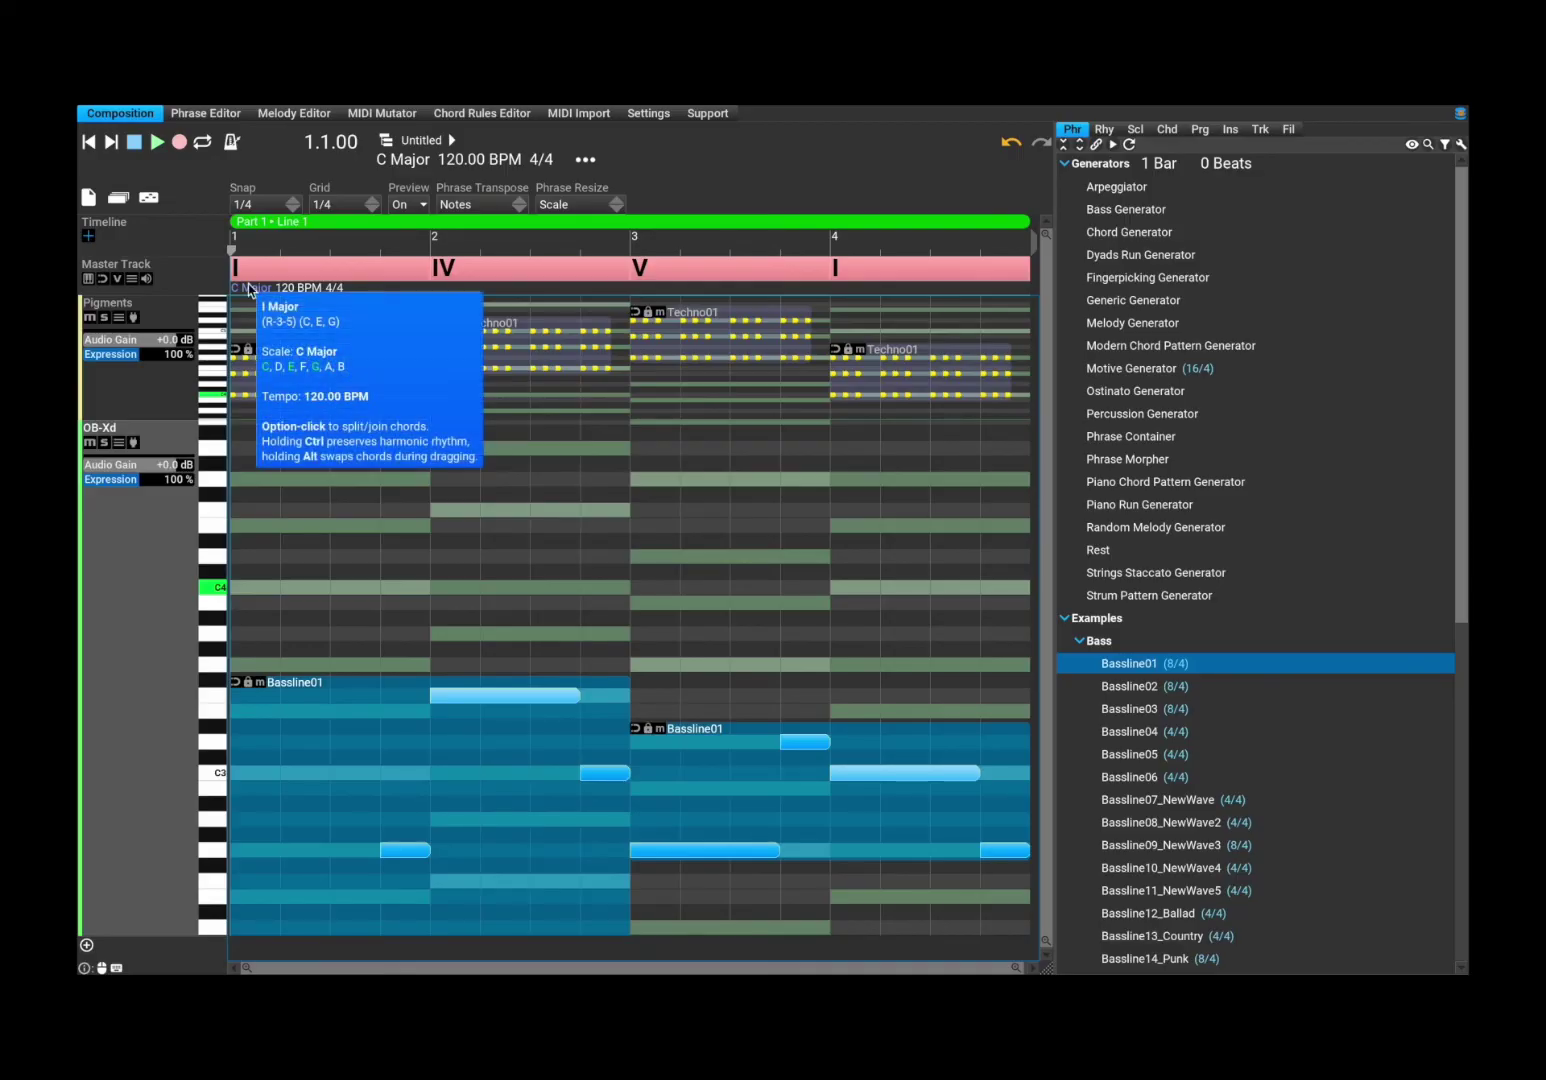